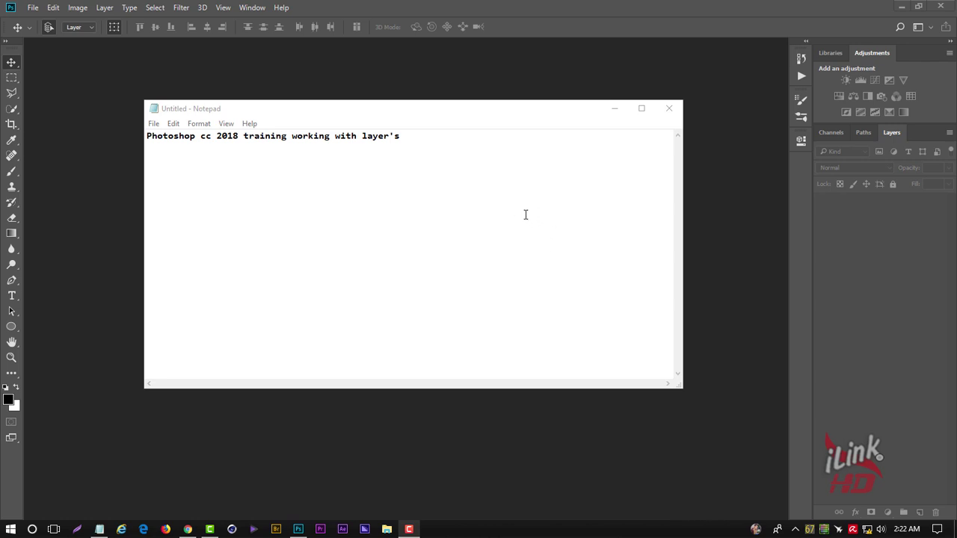
Minimize the Notepad note 'Photoshop cc 2018 training working with layer's' to reveal Photoshop.
click(430, 162)
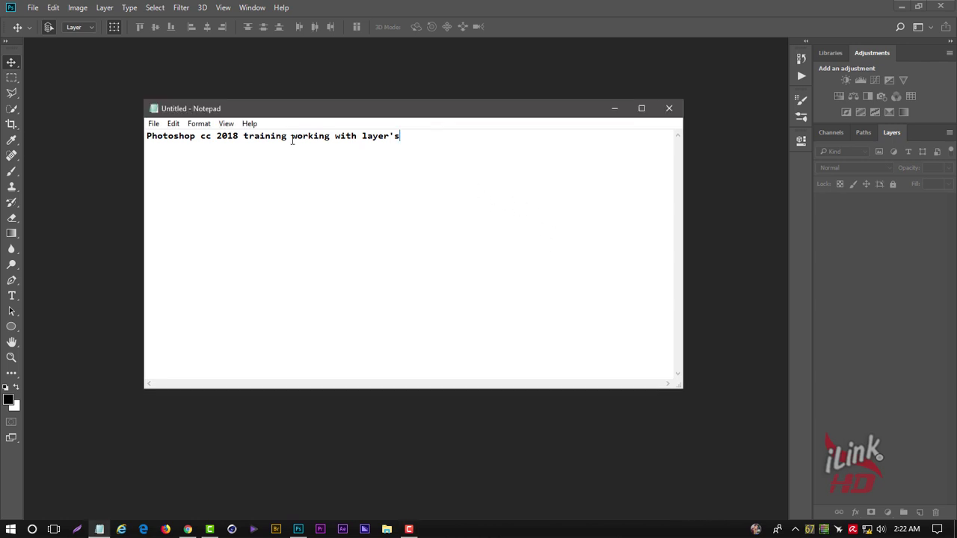
key(ctrl+a)
click(504, 137)
click(611, 108)
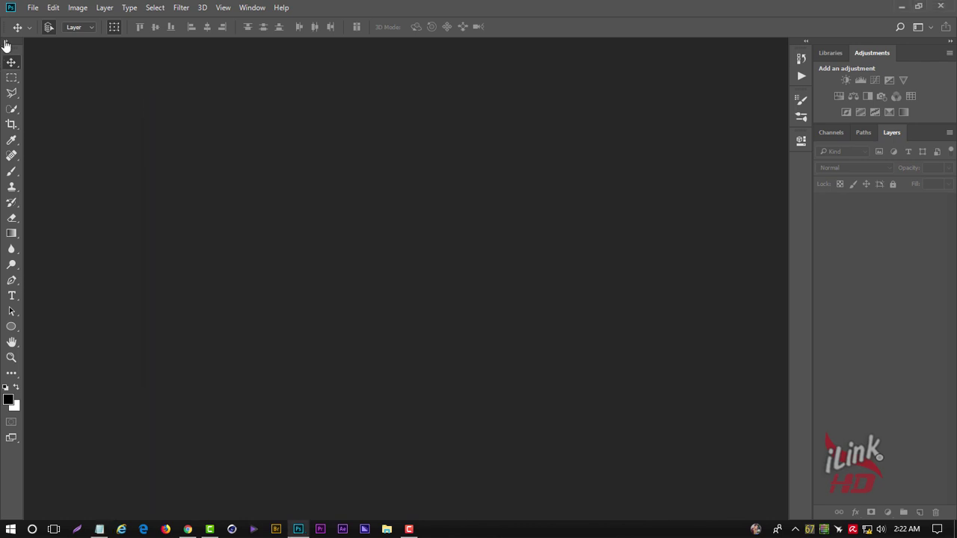
Create a new 1920×1080 transparent document.
click(32, 8)
click(45, 21)
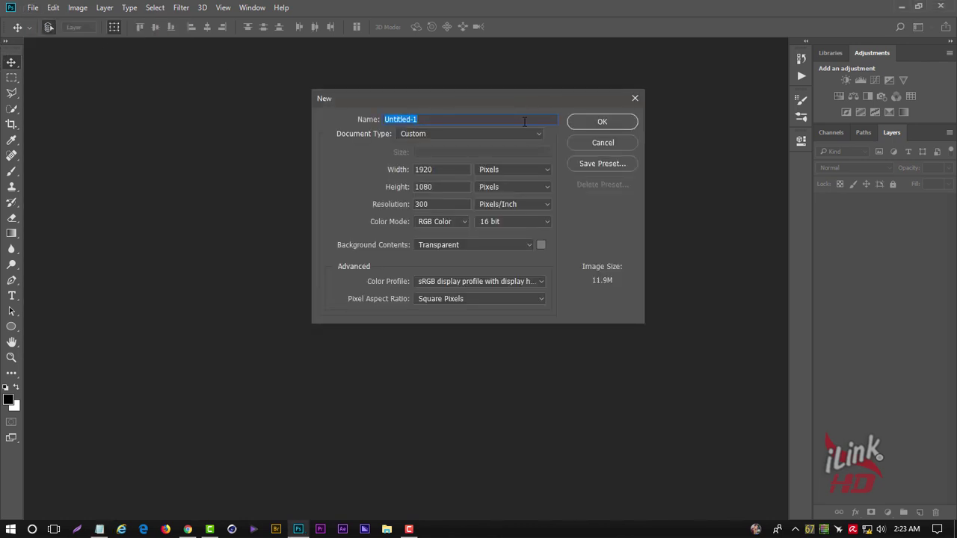
click(602, 124)
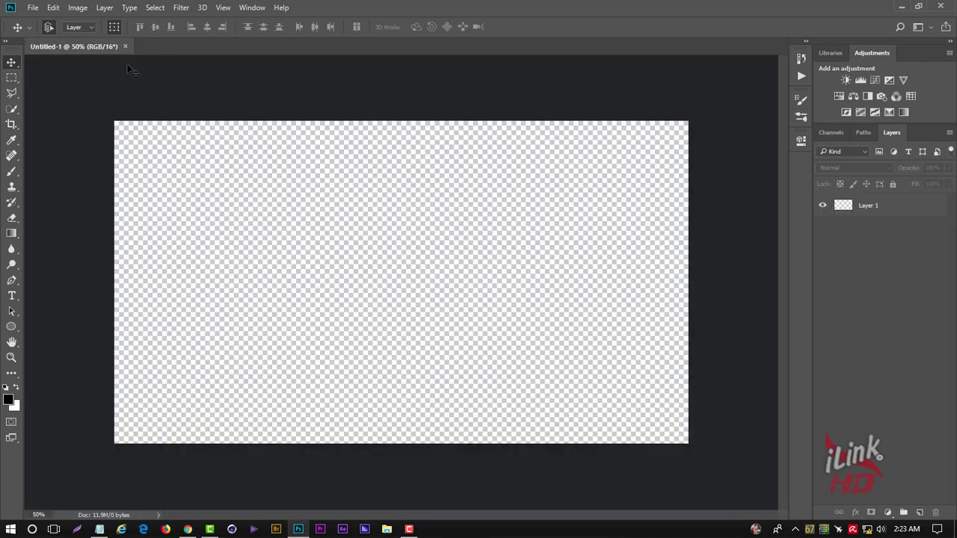
Add a new empty layer, Layer 2, above Layer 1.
click(105, 9)
mouse_move(112, 21)
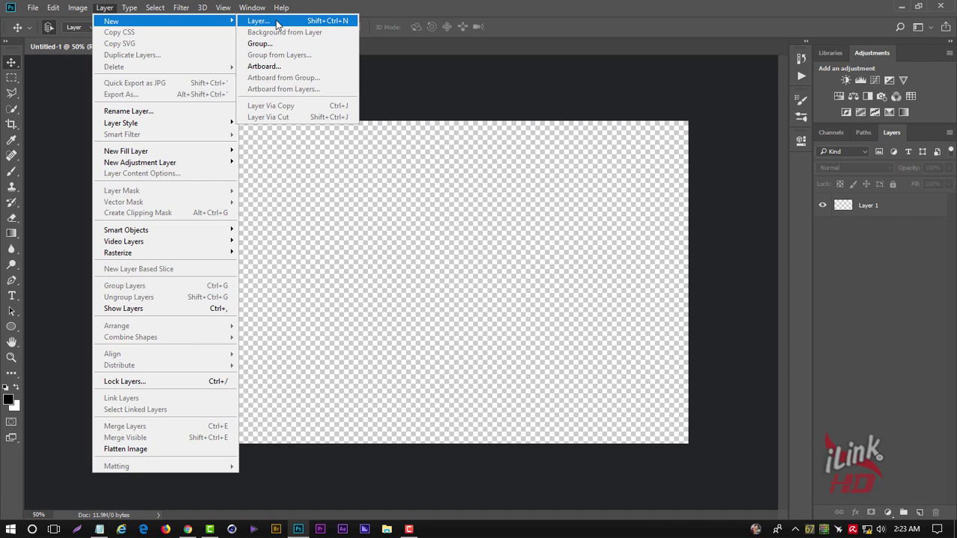
click(277, 21)
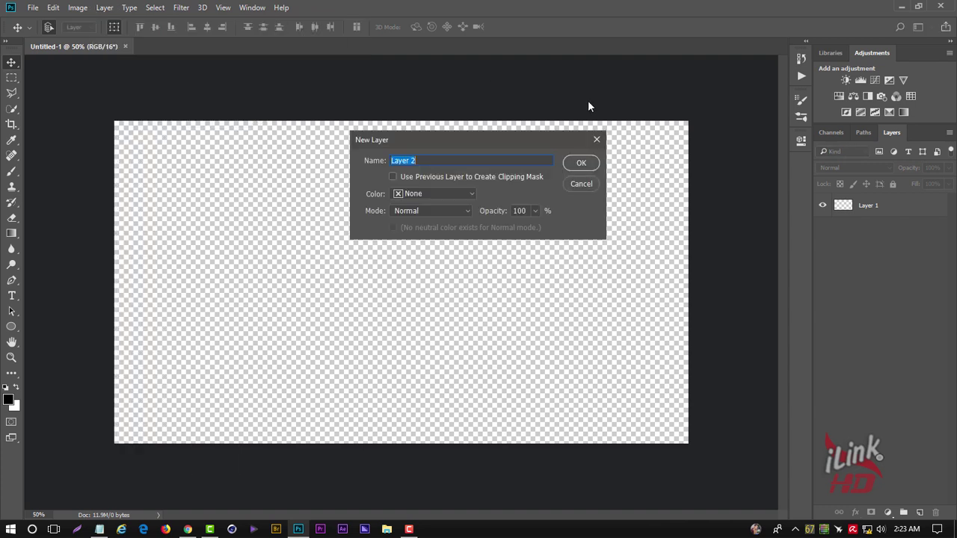
click(582, 166)
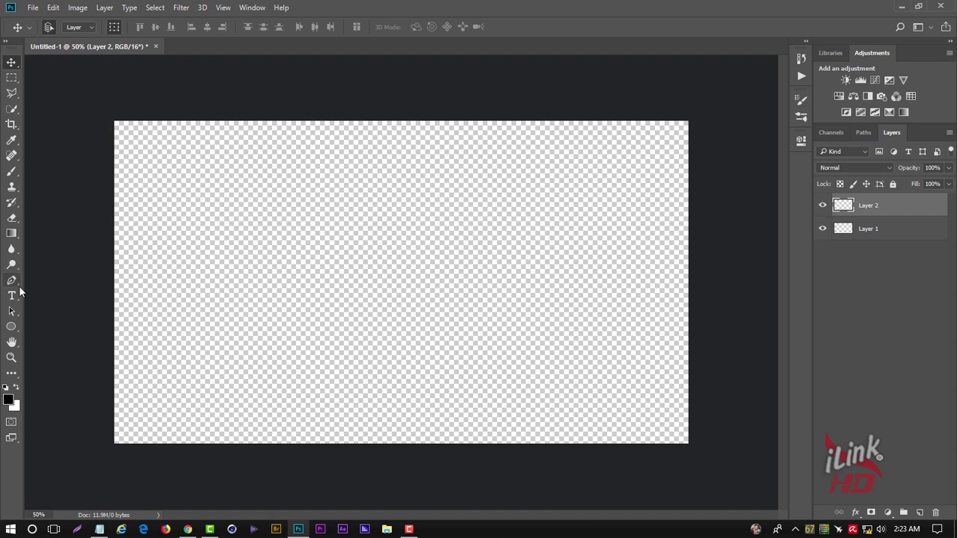
Draw a black rectangle shape, Rectangle 1, on the canvas.
click(11, 329)
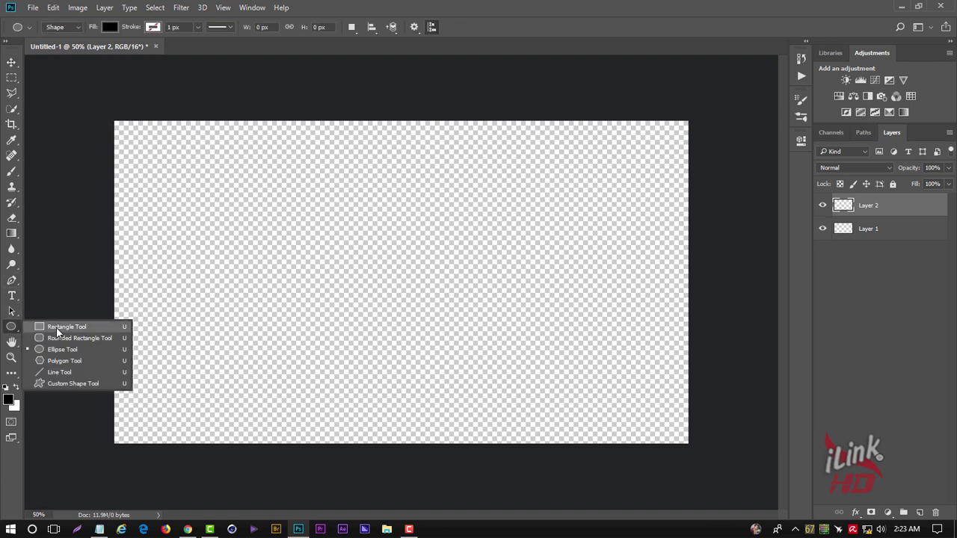
click(60, 329)
drag(225, 166, 630, 385)
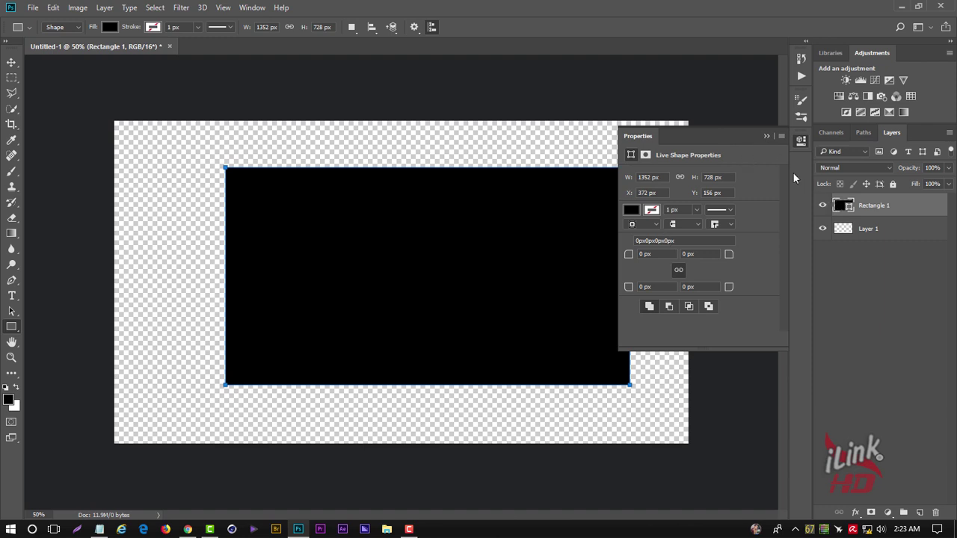
click(769, 136)
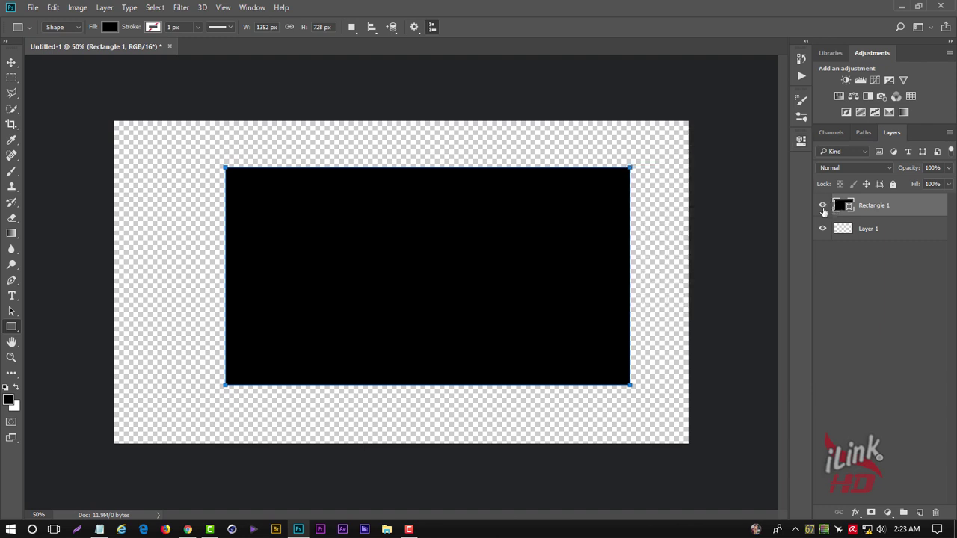
click(823, 207)
click(822, 207)
Scale the rectangle down to about 80% and move it up and right.
click(12, 62)
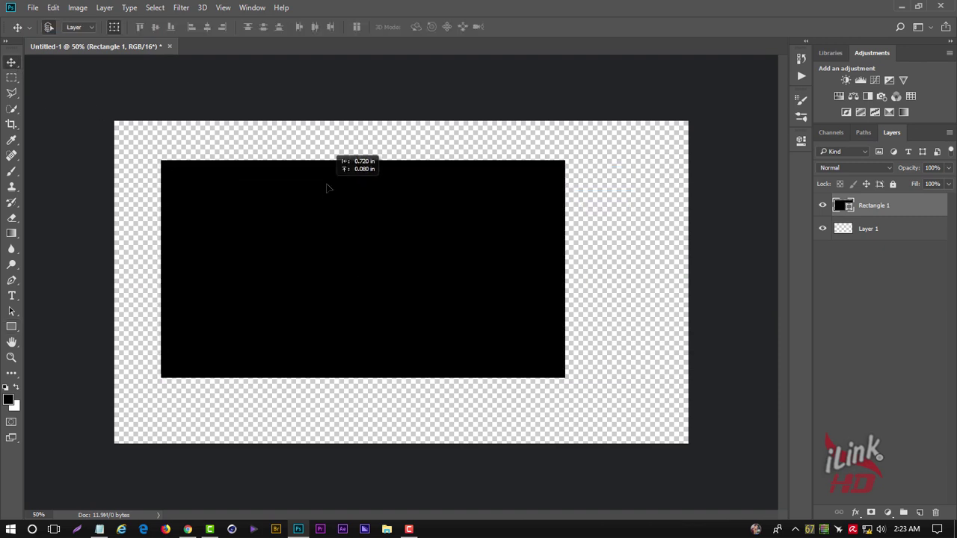
drag(381, 193, 316, 186)
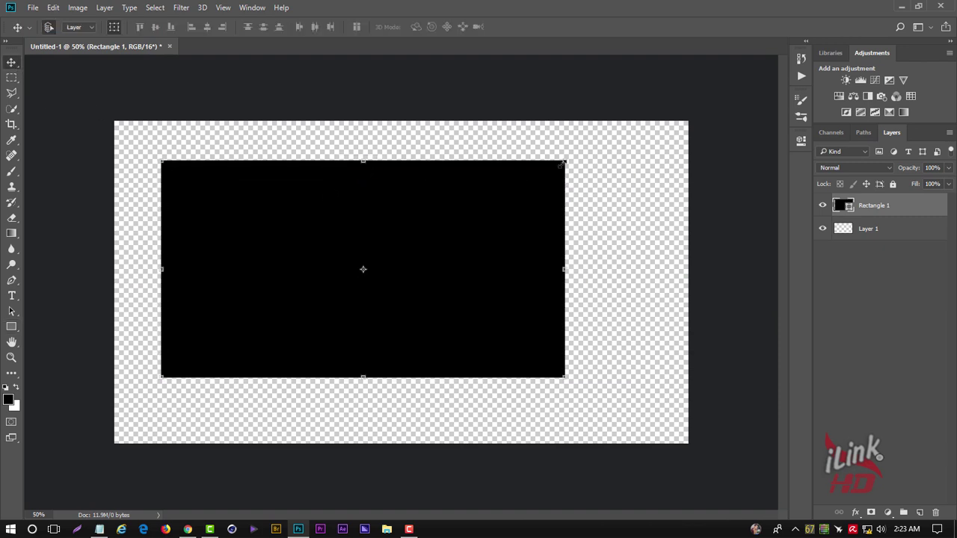
drag(564, 162, 484, 204)
mouse_move(391, 246)
mouse_down()
mouse_move(543, 207)
mouse_move(555, 195)
mouse_up()
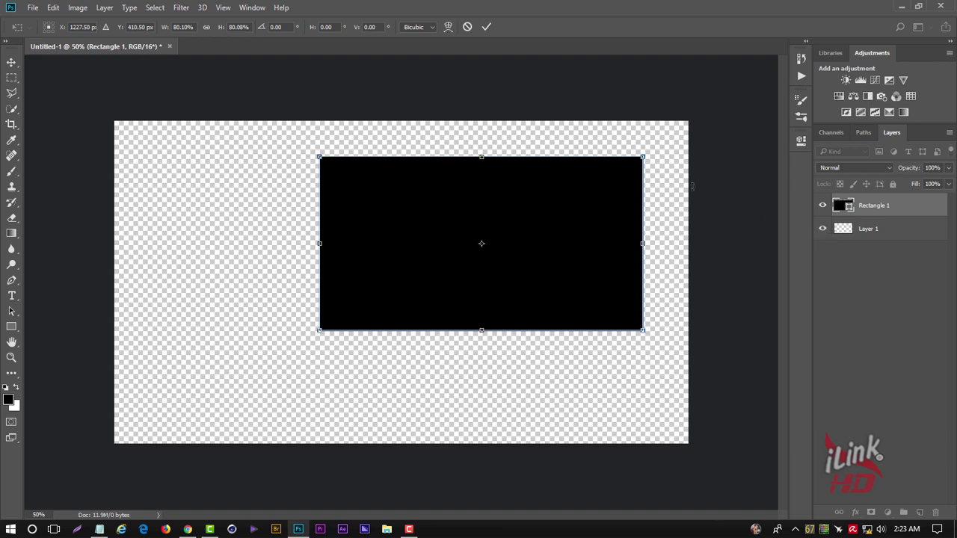
Commit the resize, move the rectangle lower left, and Alt-drag a copy upper right.
click(486, 28)
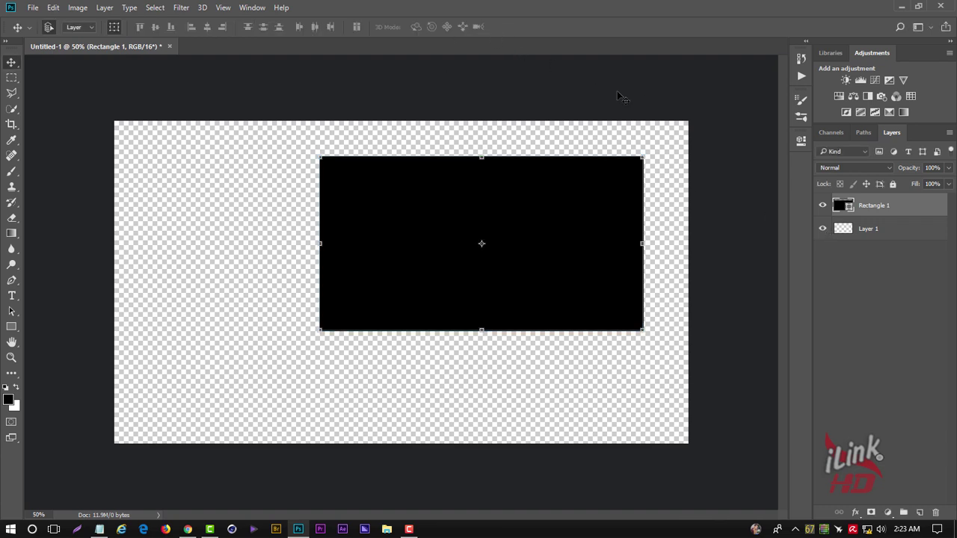
mouse_move(616, 183)
mouse_down()
mouse_move(547, 176)
mouse_move(453, 278)
mouse_up()
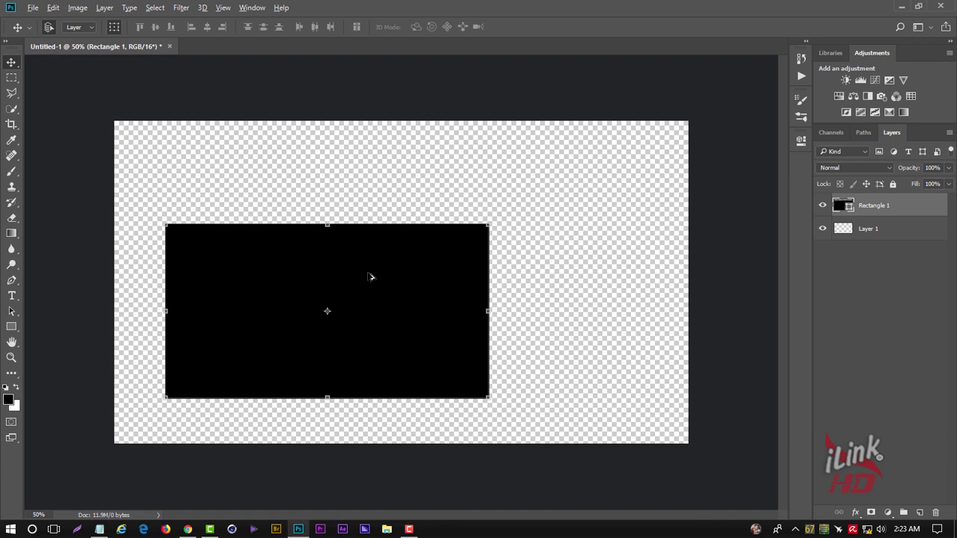
mouse_move(369, 276)
mouse_down()
mouse_move(549, 237)
mouse_move(556, 195)
mouse_up()
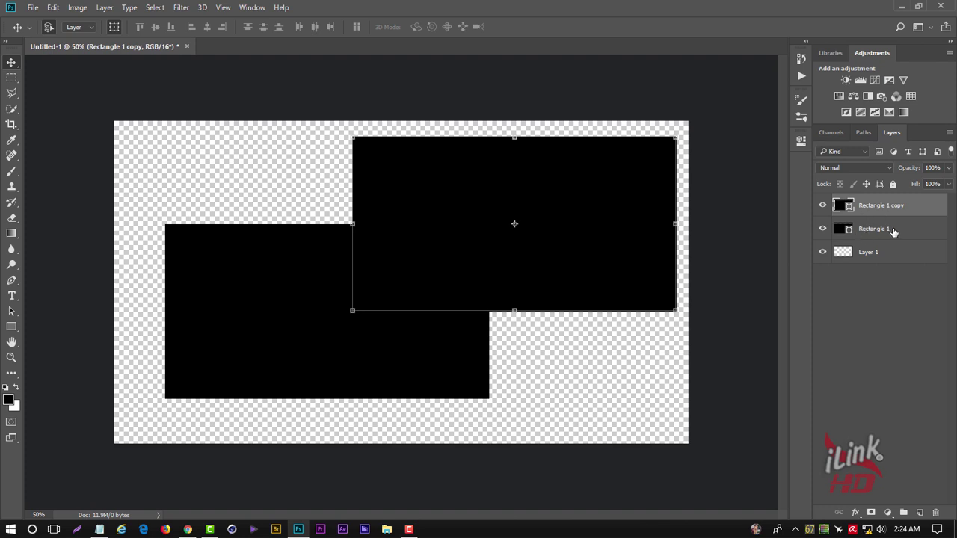
drag(546, 201, 546, 201)
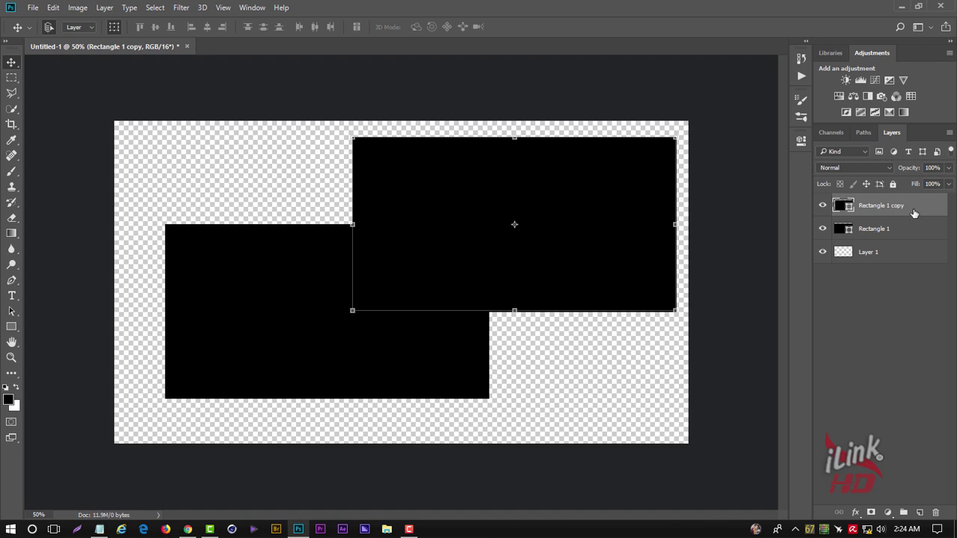
Delete the Rectangle 1 copy layer and move the rectangle nearer the centre.
drag(914, 211, 939, 509)
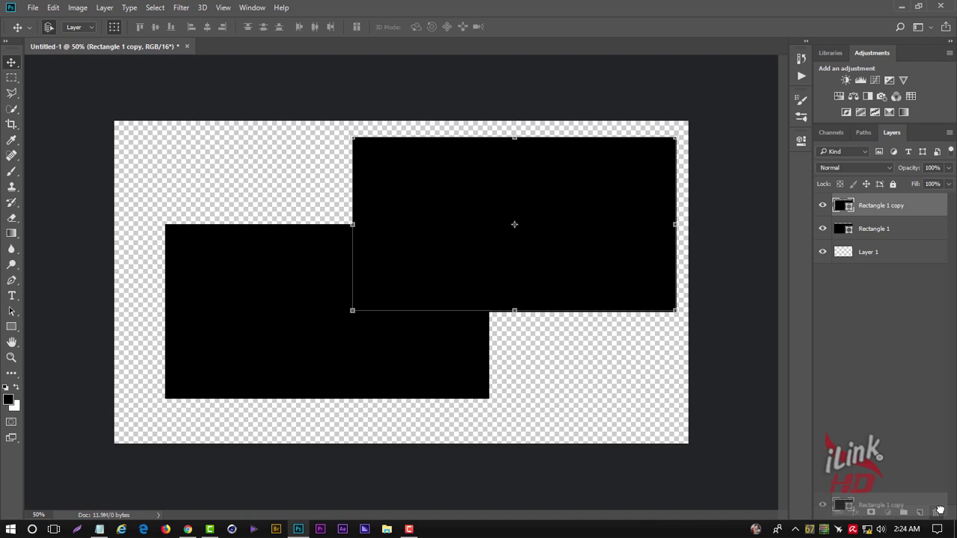
drag(940, 510, 935, 513)
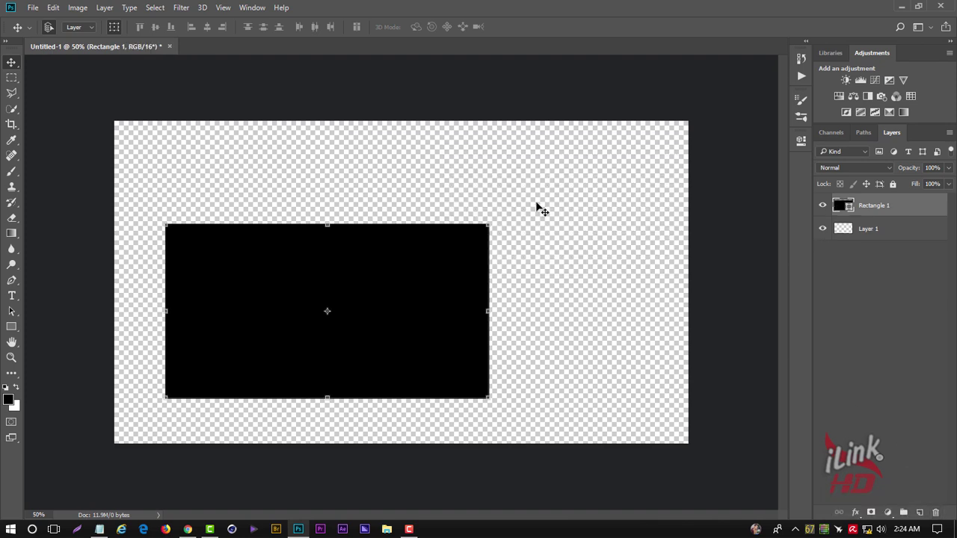
mouse_move(416, 266)
mouse_down()
mouse_move(467, 252)
mouse_move(477, 219)
mouse_up()
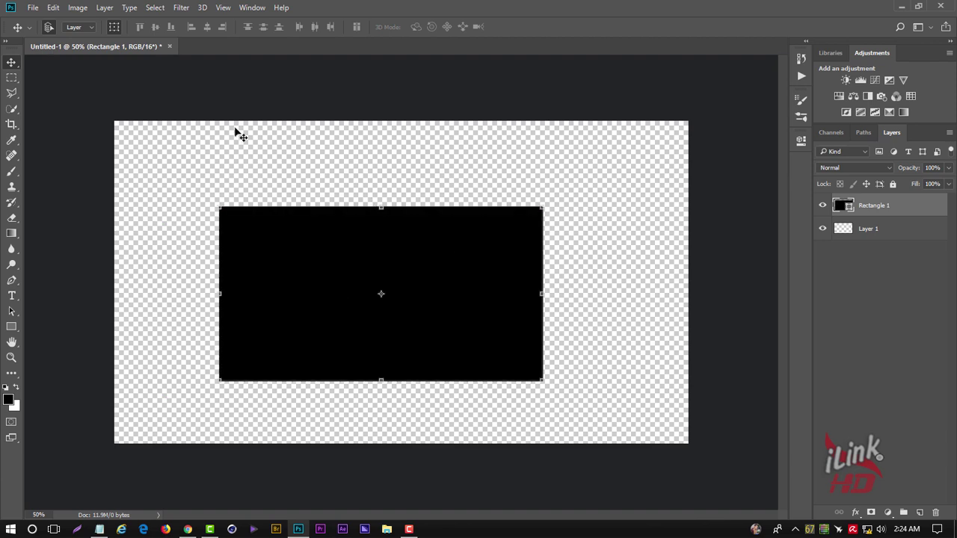
Marquee-select the left part of the black rectangle.
click(12, 78)
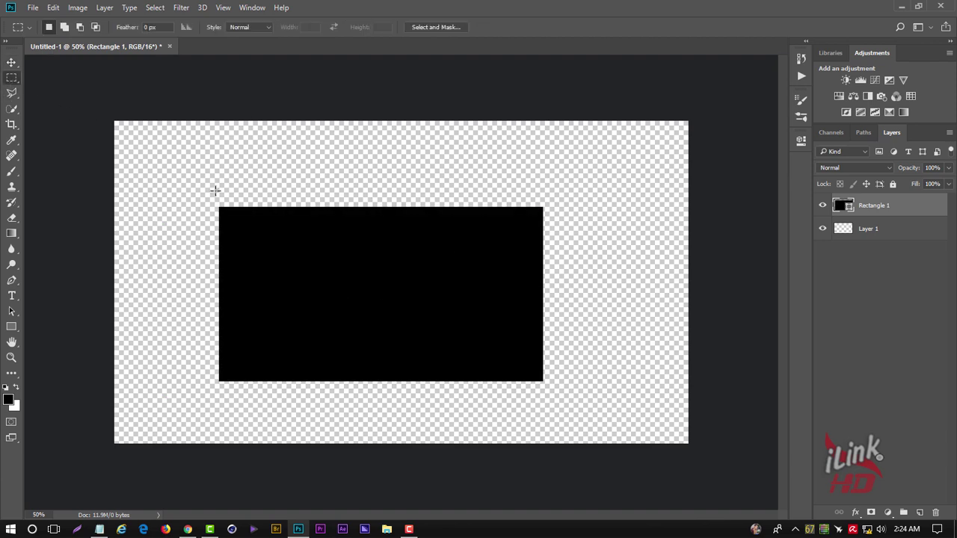
drag(207, 192, 424, 398)
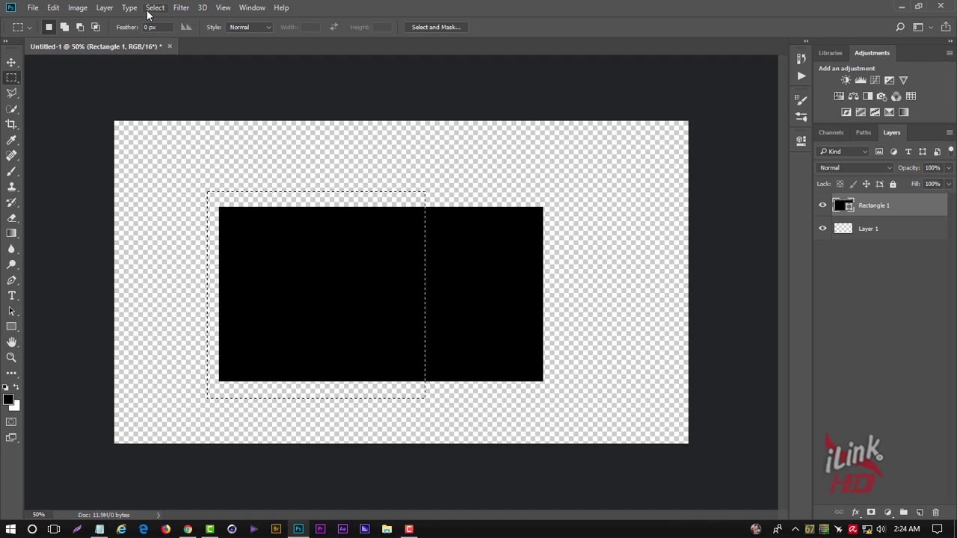
click(104, 8)
mouse_move(111, 21)
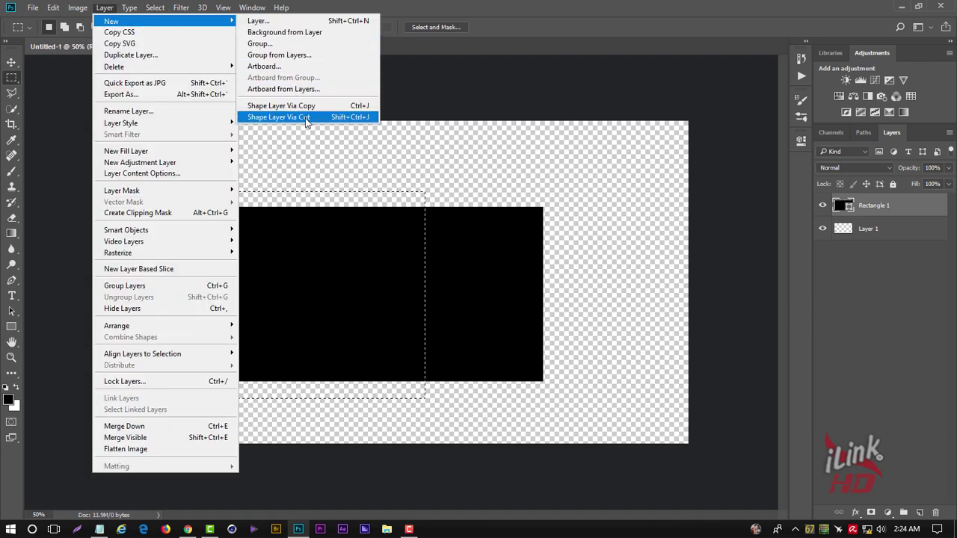
click(597, 191)
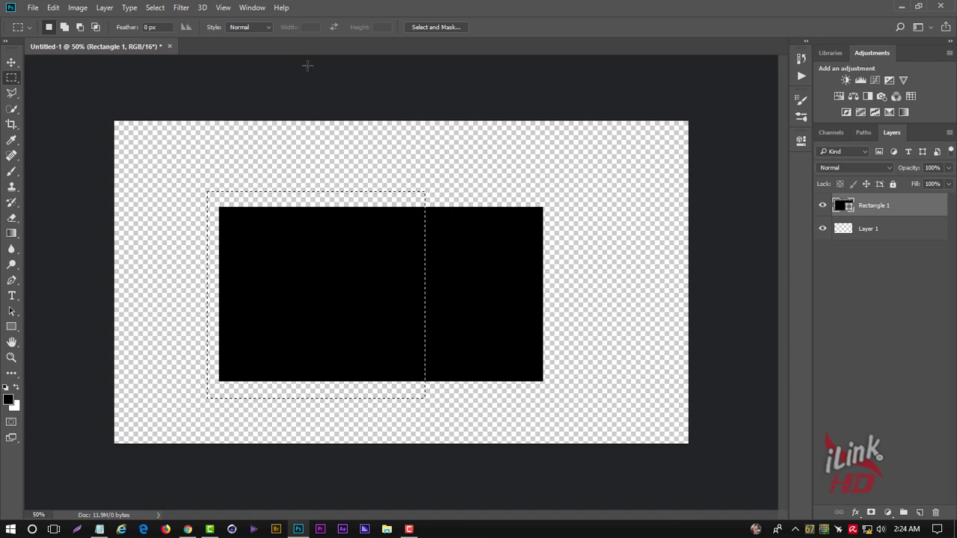
click(11, 62)
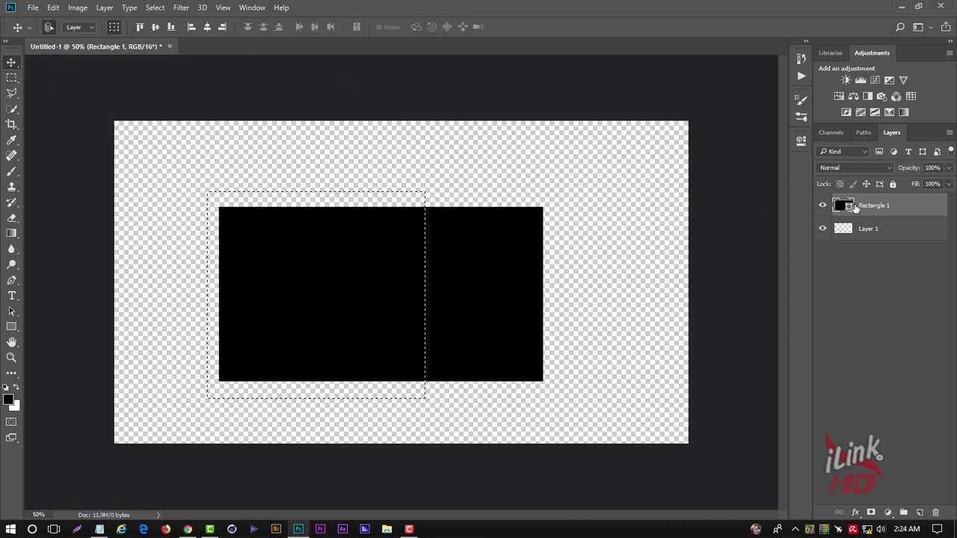
Rasterize Rectangle 1 and cut the selected left part onto a new Layer 2.
right_click(899, 209)
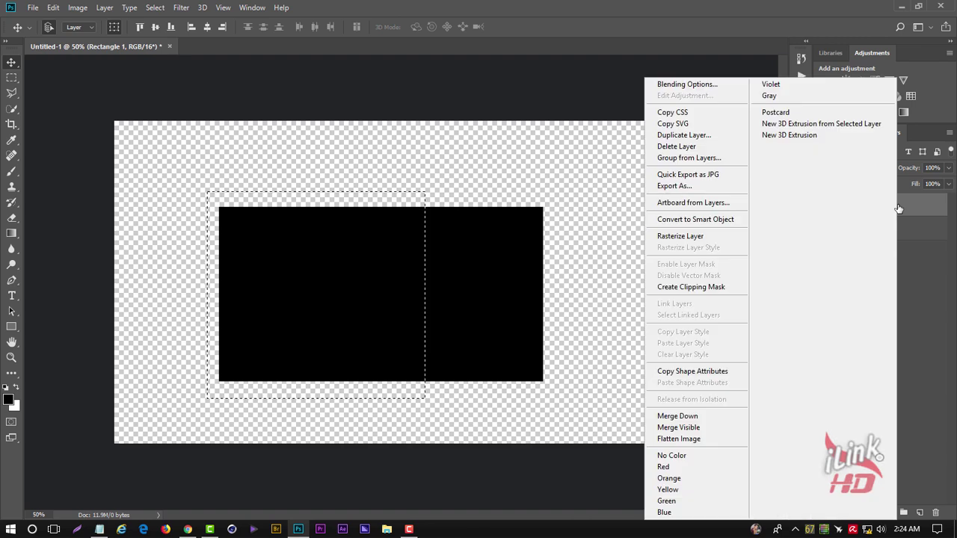
click(722, 236)
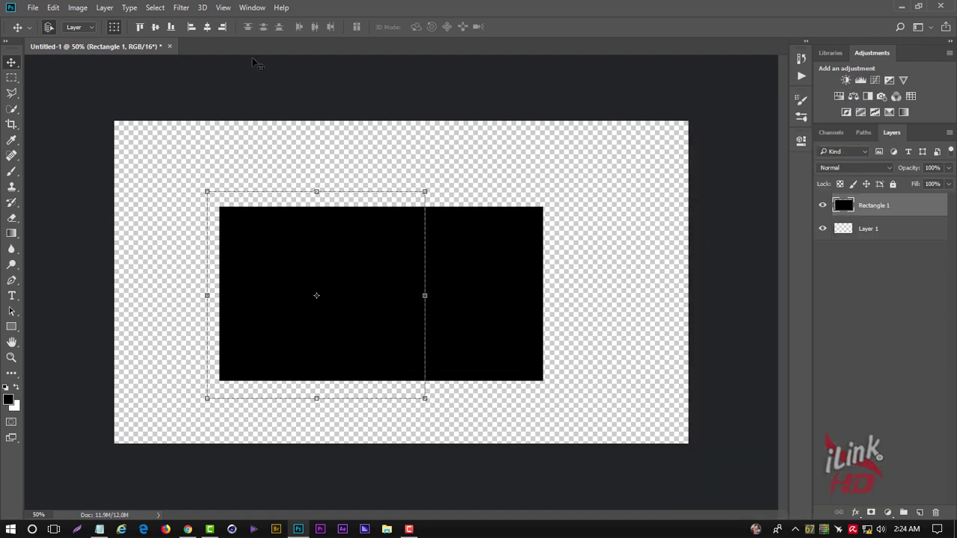
click(105, 9)
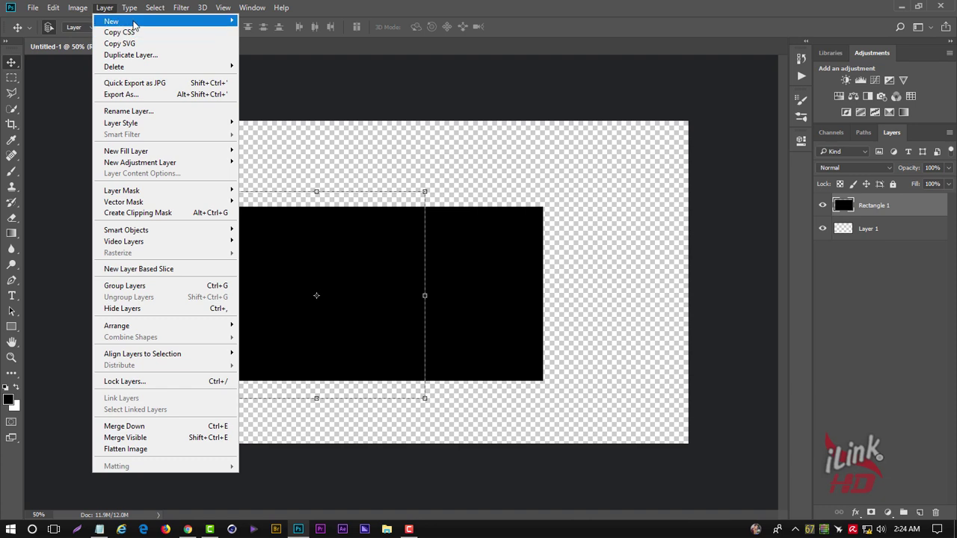
mouse_move(112, 21)
click(303, 118)
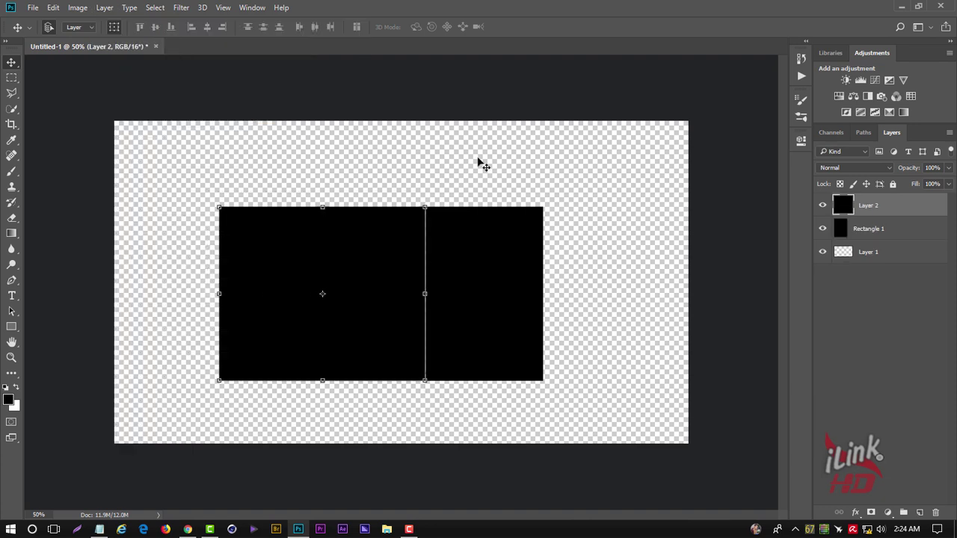
Toggle Rectangle 1 and Layer 2 visibility to inspect both pieces, leaving both visible.
click(822, 229)
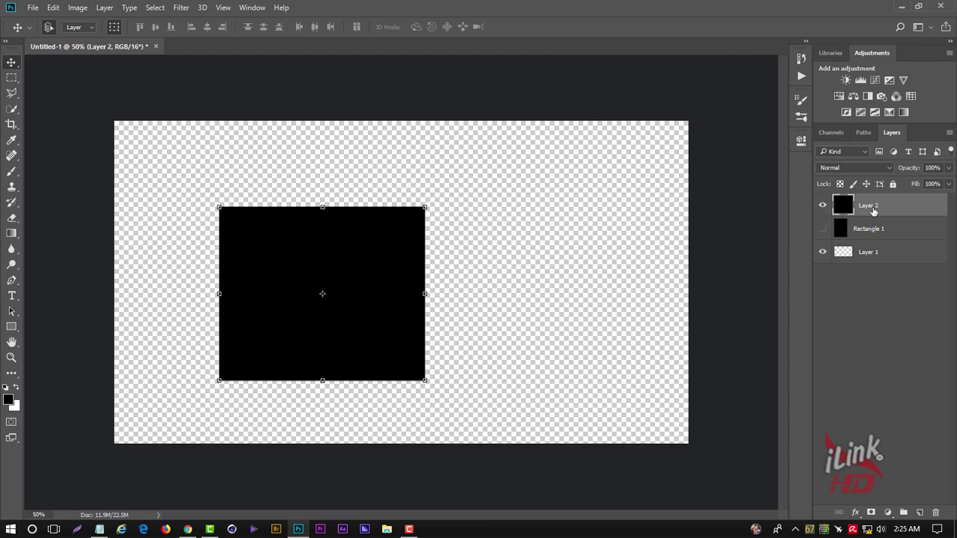
click(822, 228)
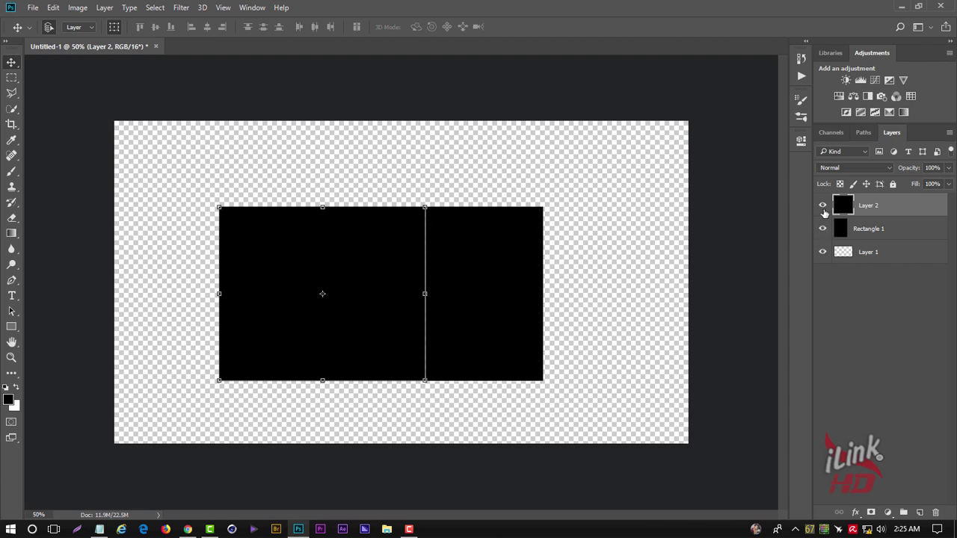
click(823, 205)
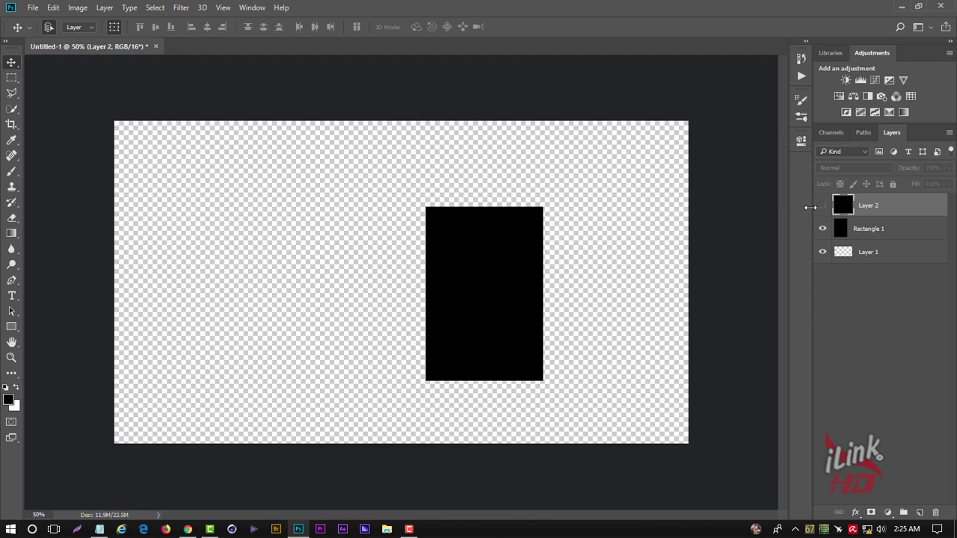
click(823, 209)
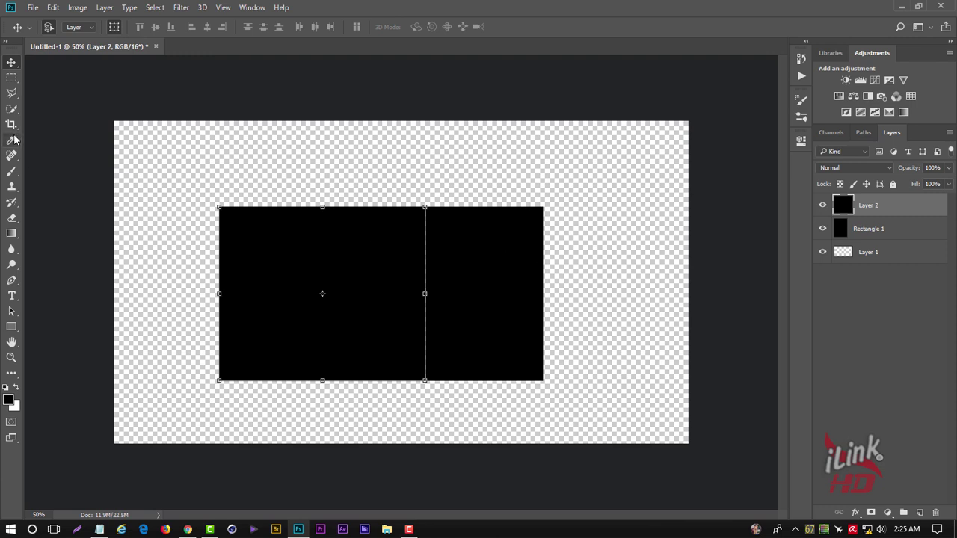
click(11, 93)
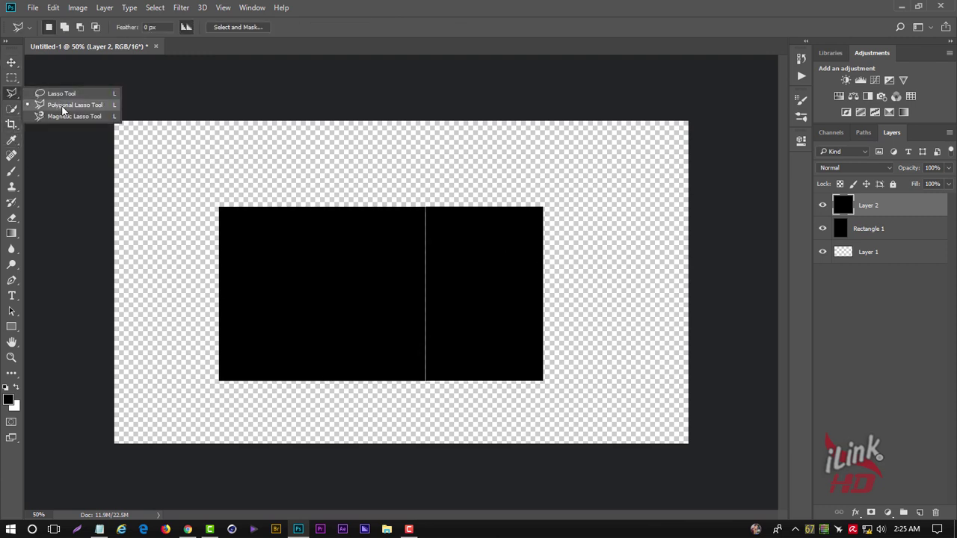
Outline an L-shaped selection inside the black box with the Polygonal Lasso.
click(62, 110)
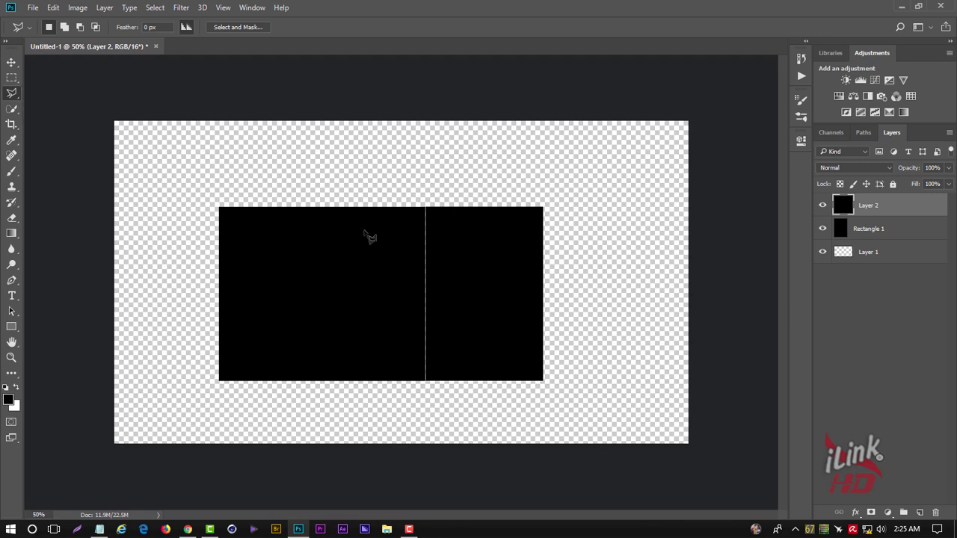
click(327, 226)
click(252, 323)
click(352, 358)
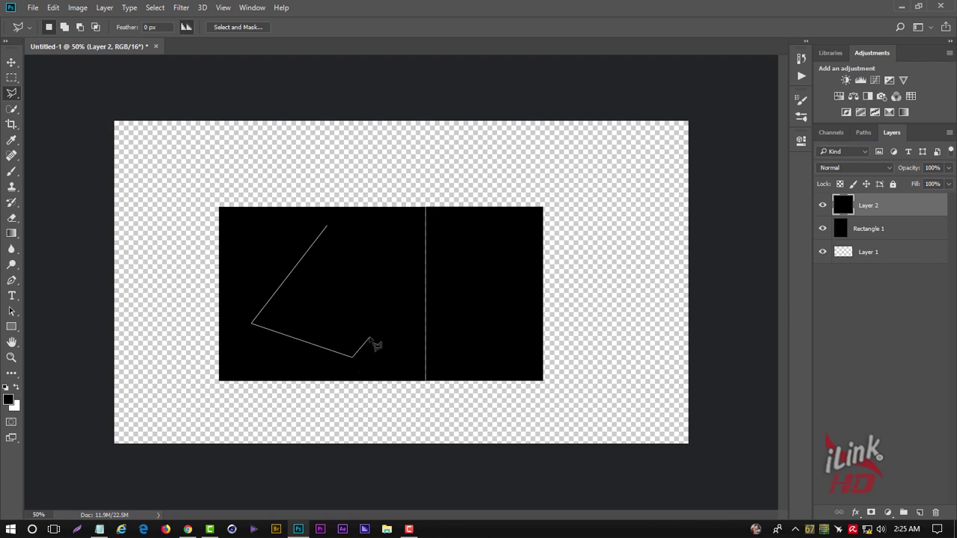
click(370, 338)
click(295, 312)
click(349, 241)
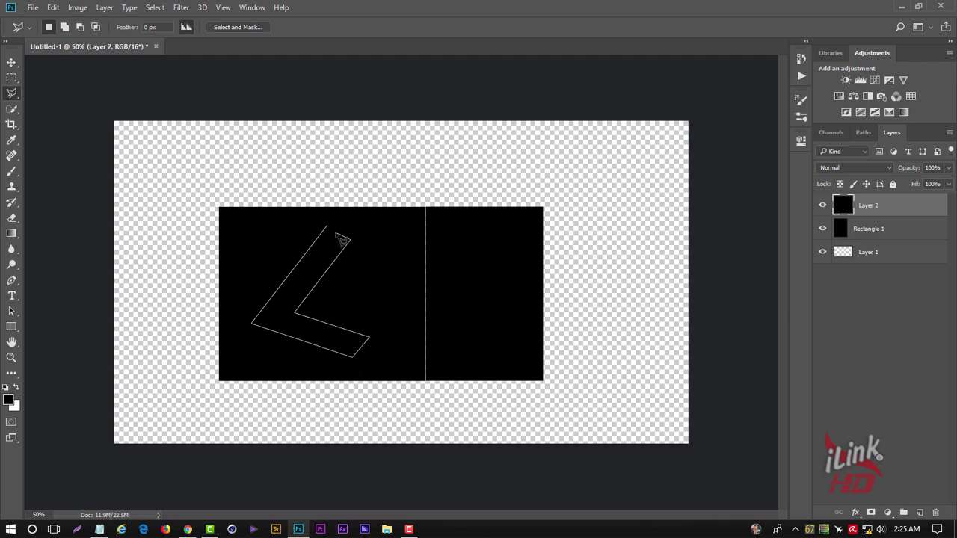
click(326, 226)
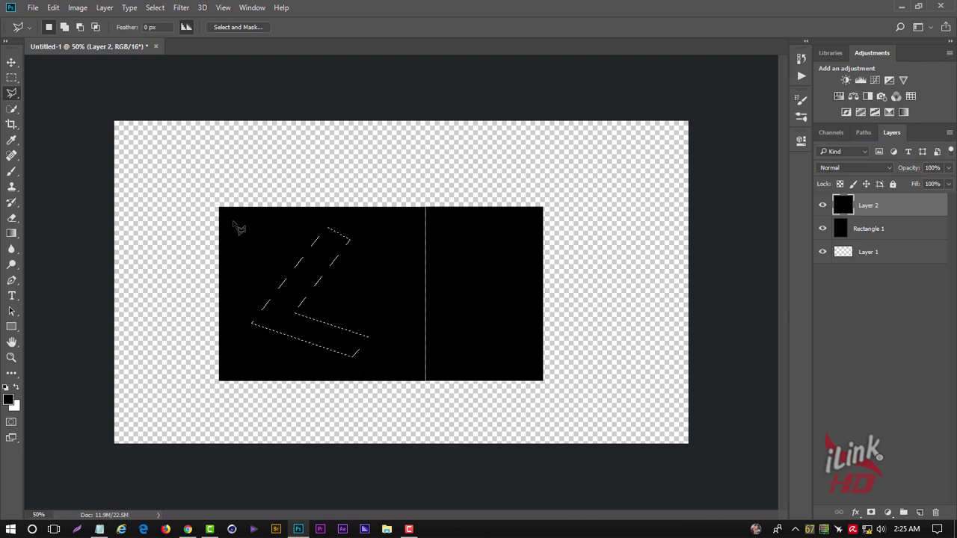
Cut the L selection onto a new layer, Layer 3.
click(12, 62)
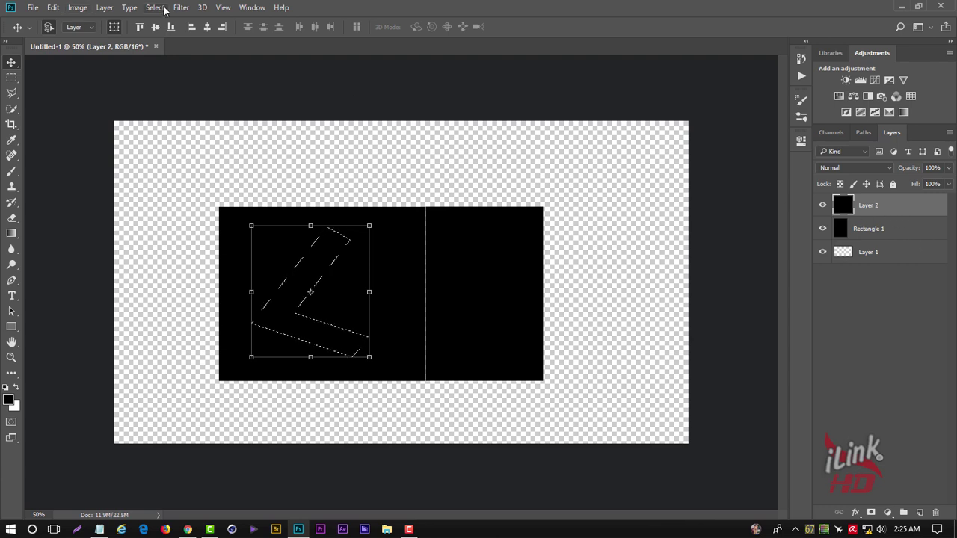
click(109, 8)
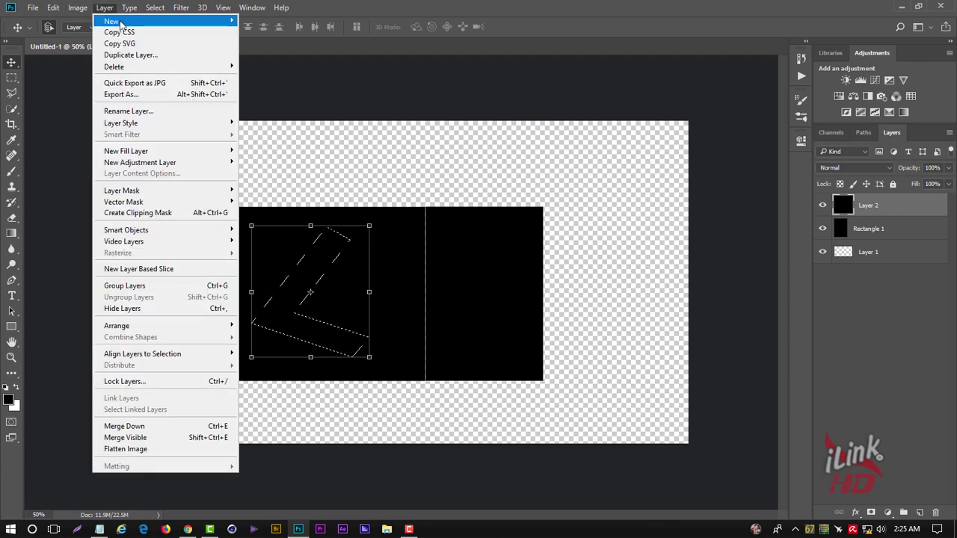
mouse_move(112, 21)
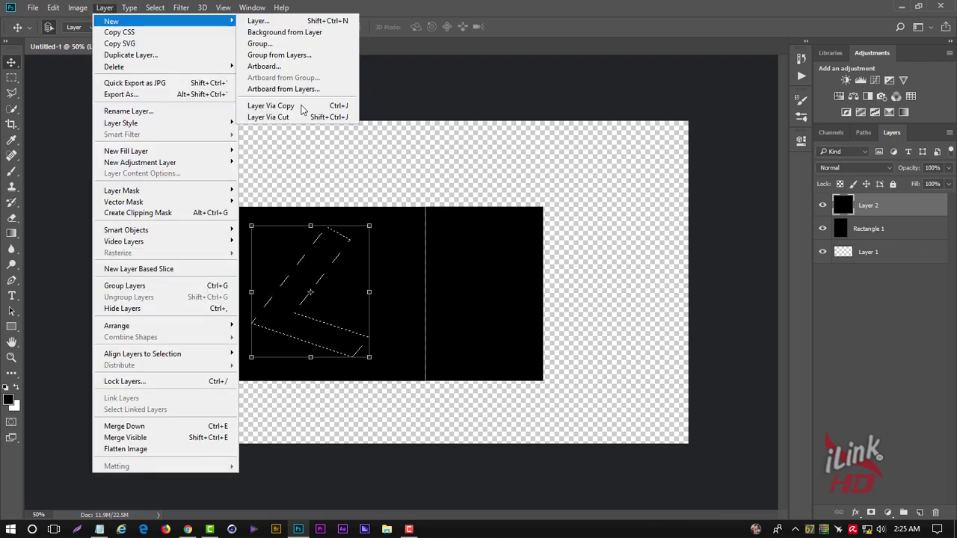
click(300, 120)
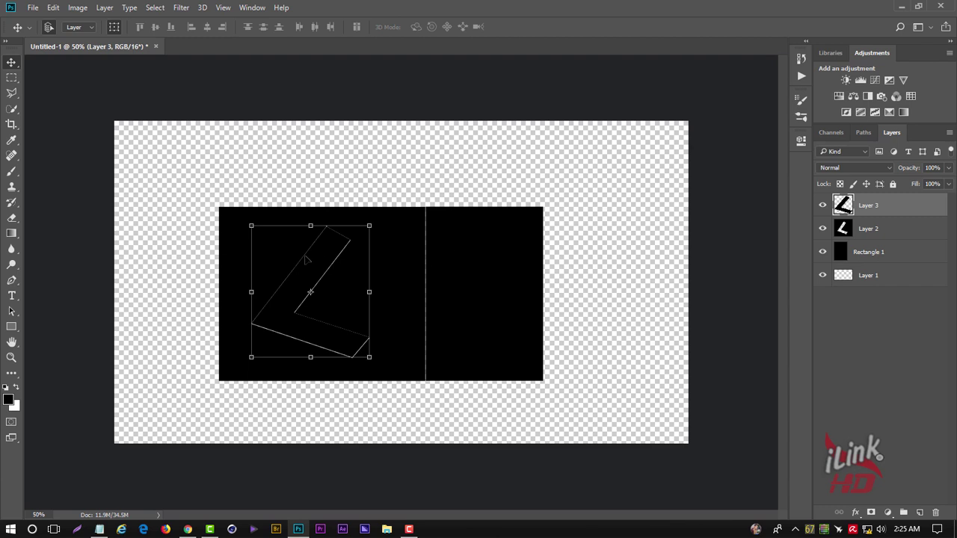
Spread the L piece, tall rectangle and holed box across the canvas.
drag(315, 259, 607, 183)
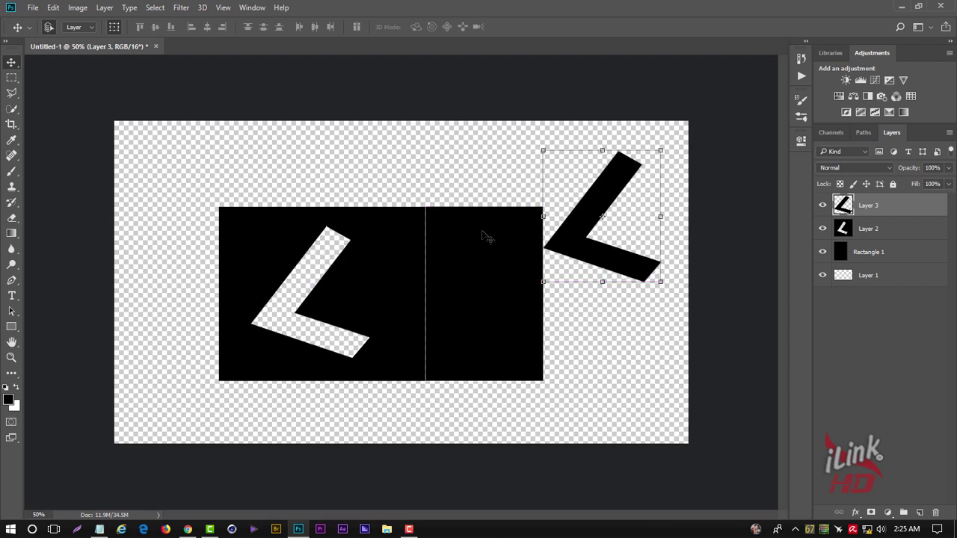
mouse_move(487, 234)
mouse_down()
mouse_move(424, 235)
mouse_move(523, 292)
mouse_up()
drag(371, 256, 303, 192)
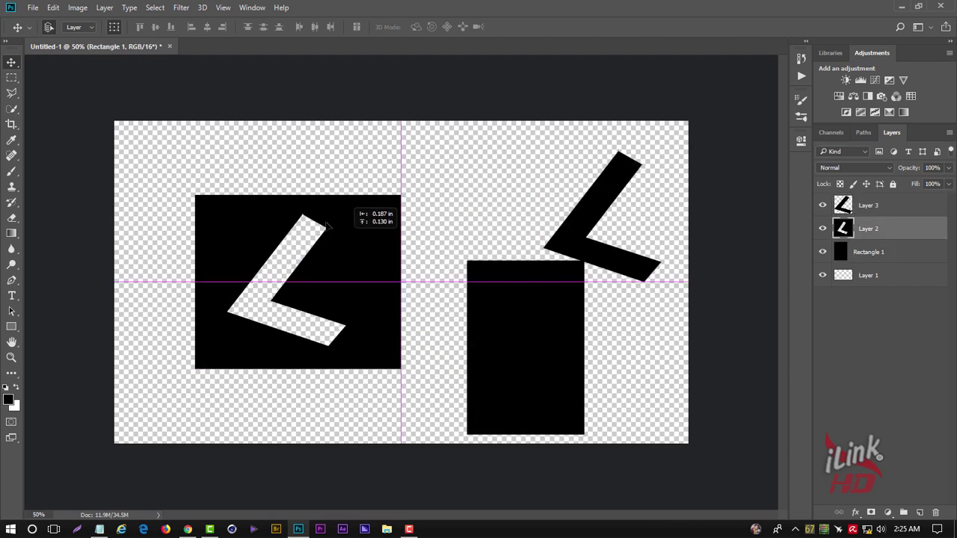
drag(506, 308, 423, 288)
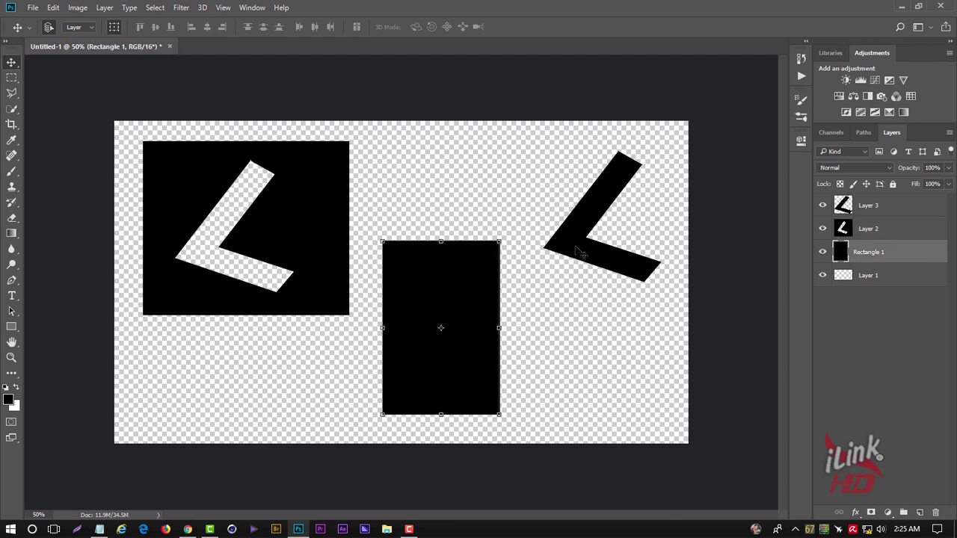
drag(576, 252, 563, 233)
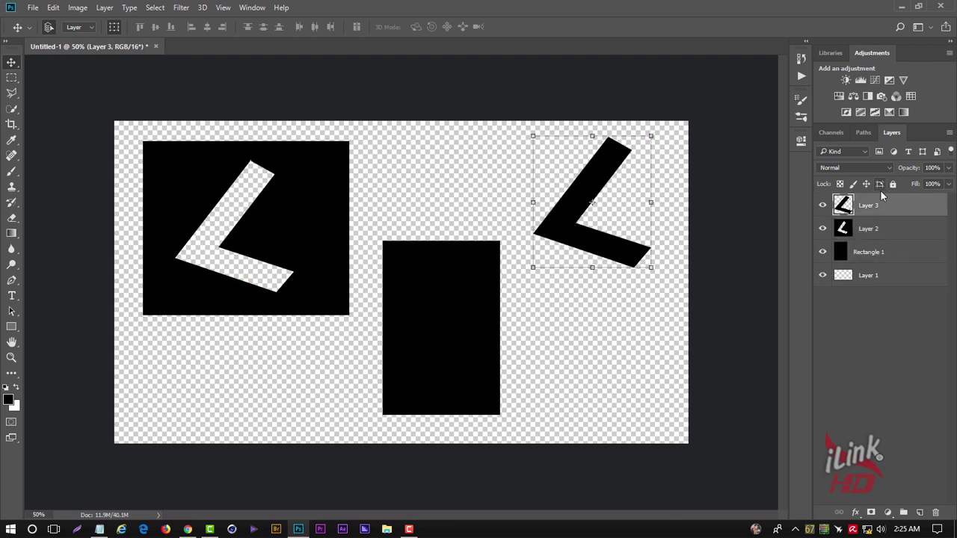
Add a layer mask to Layer 3 and brush away the L's top end.
click(871, 513)
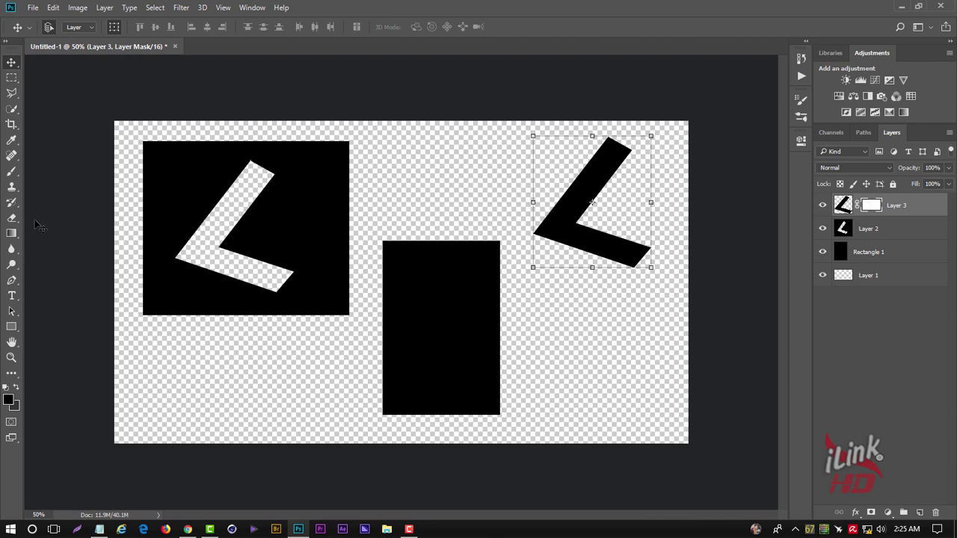
click(11, 172)
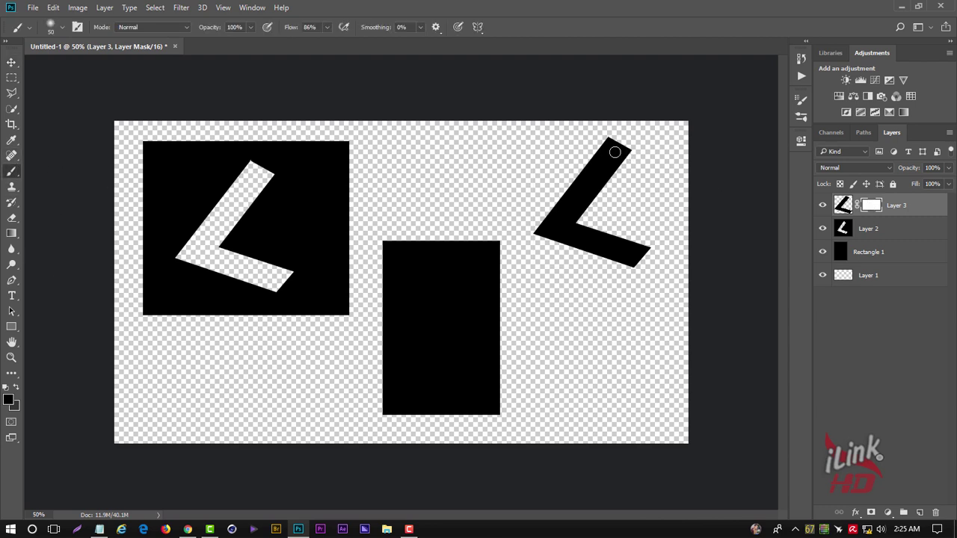
drag(614, 152, 598, 172)
mouse_move(617, 141)
mouse_down()
mouse_move(596, 171)
mouse_move(615, 157)
mouse_up()
Paint the L-shaped hole in Layer 2's box back to solid black.
click(860, 228)
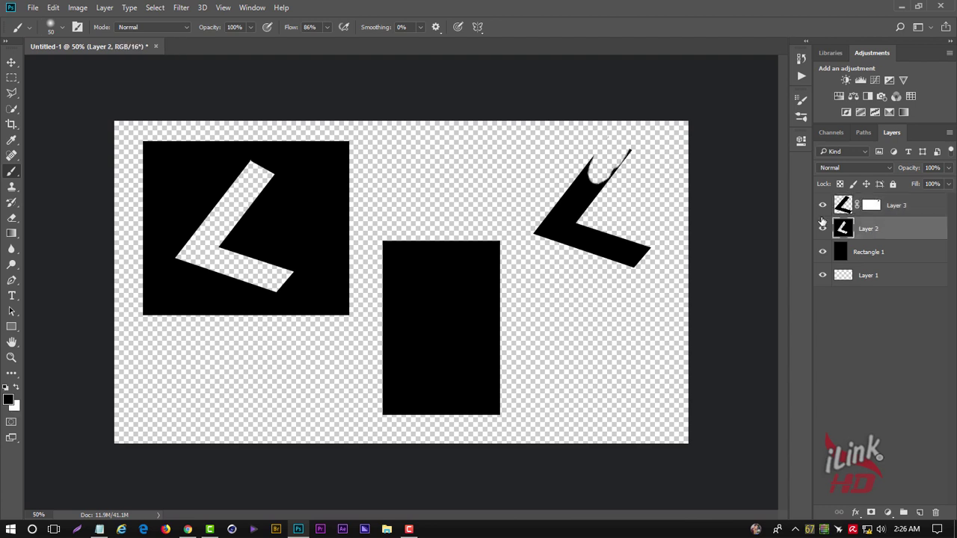
mouse_move(266, 176)
mouse_down()
mouse_move(254, 193)
mouse_move(253, 166)
mouse_move(181, 255)
mouse_move(269, 284)
mouse_move(290, 278)
mouse_move(211, 244)
mouse_move(250, 198)
mouse_move(243, 195)
mouse_move(200, 250)
mouse_move(278, 278)
mouse_move(247, 275)
mouse_up()
drag(196, 237, 206, 245)
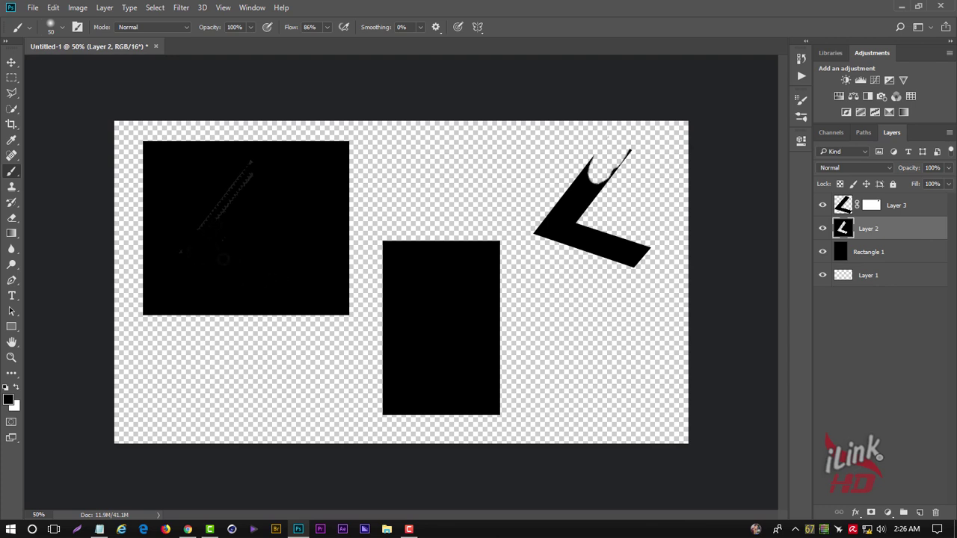
Nudge Layer 2's black box a few pixels left and Layer 3's L shape up.
click(11, 62)
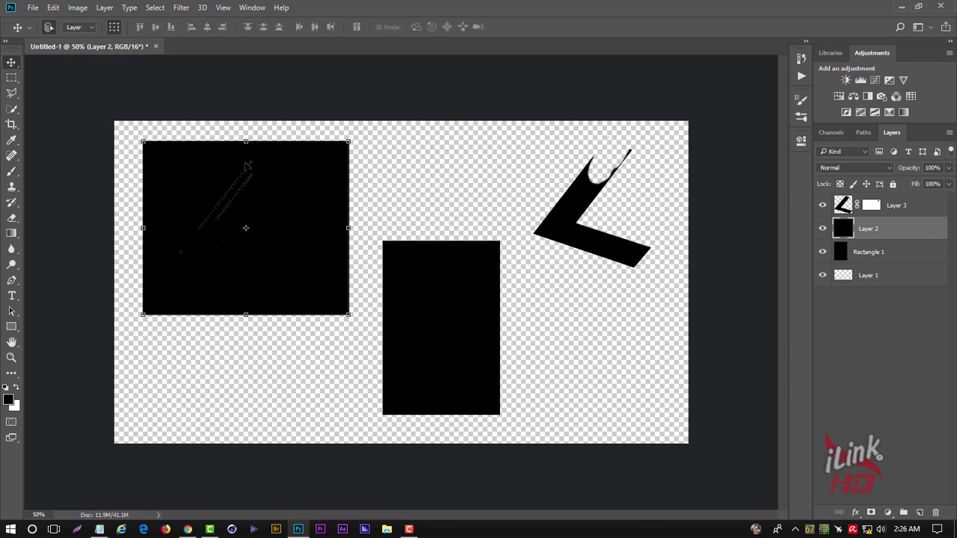
drag(248, 165, 248, 178)
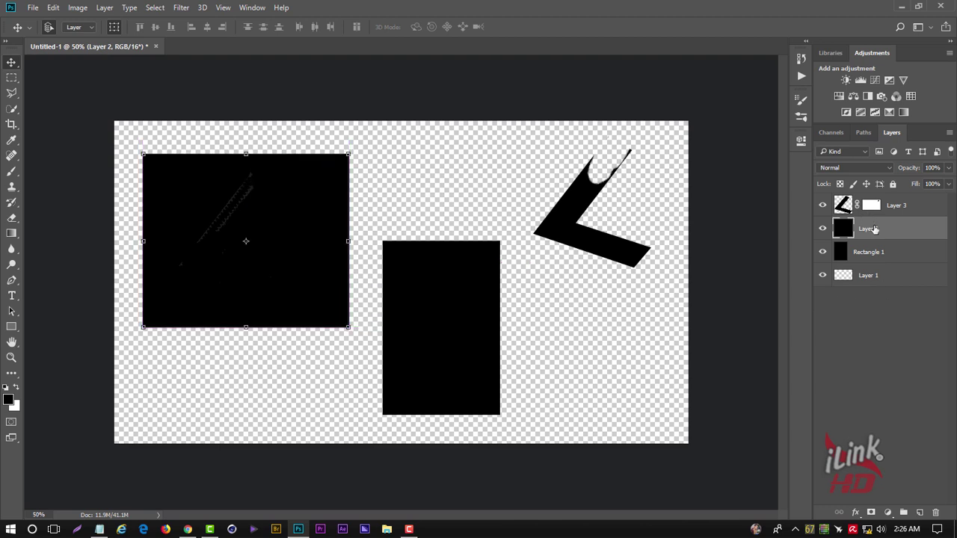
drag(220, 230, 220, 226)
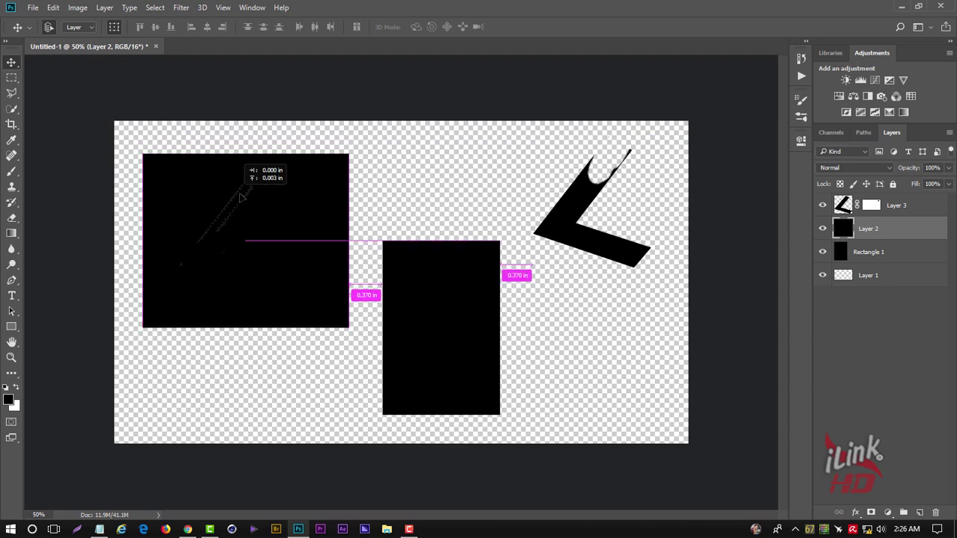
drag(281, 204, 264, 218)
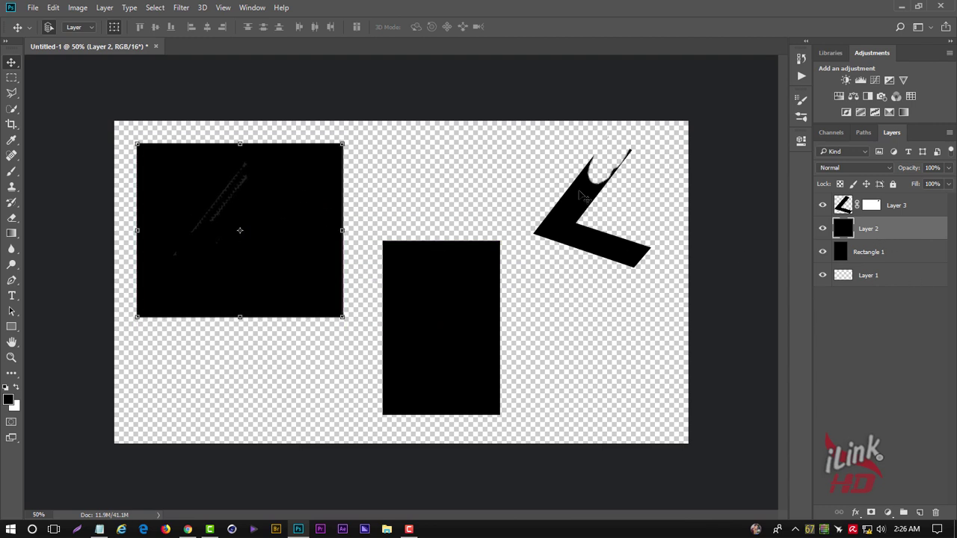
click(911, 206)
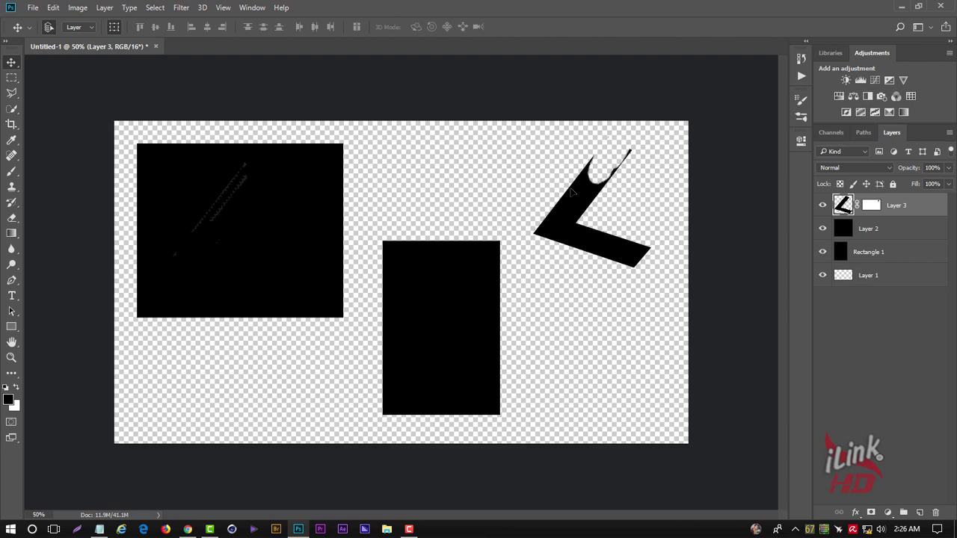
drag(619, 199, 619, 195)
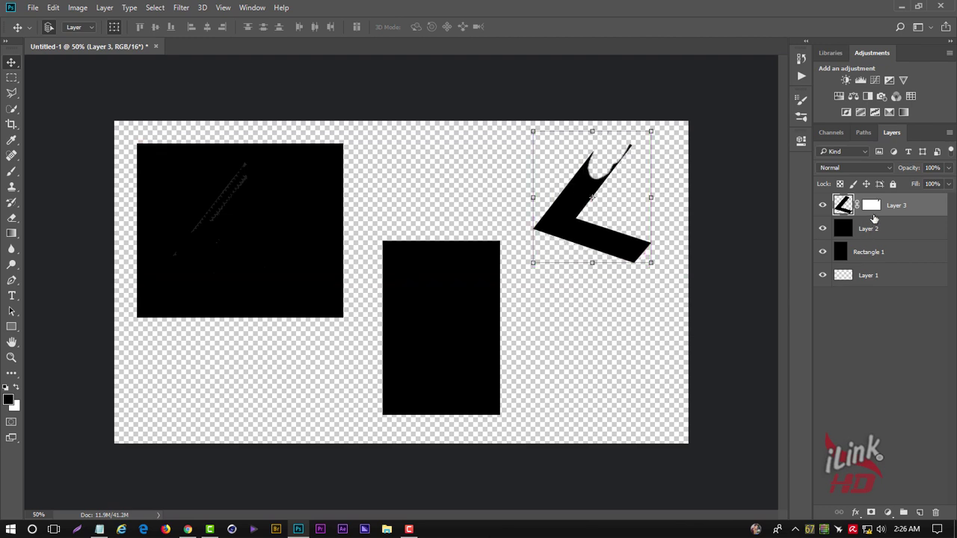
Target Layer 3's mask with the brush and hide a bit more of the L's tip.
click(9, 401)
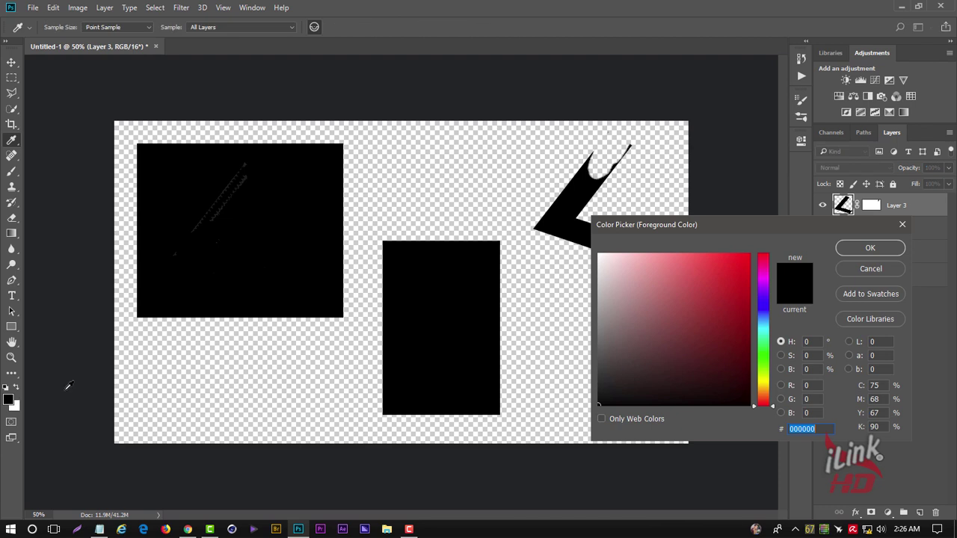
click(871, 269)
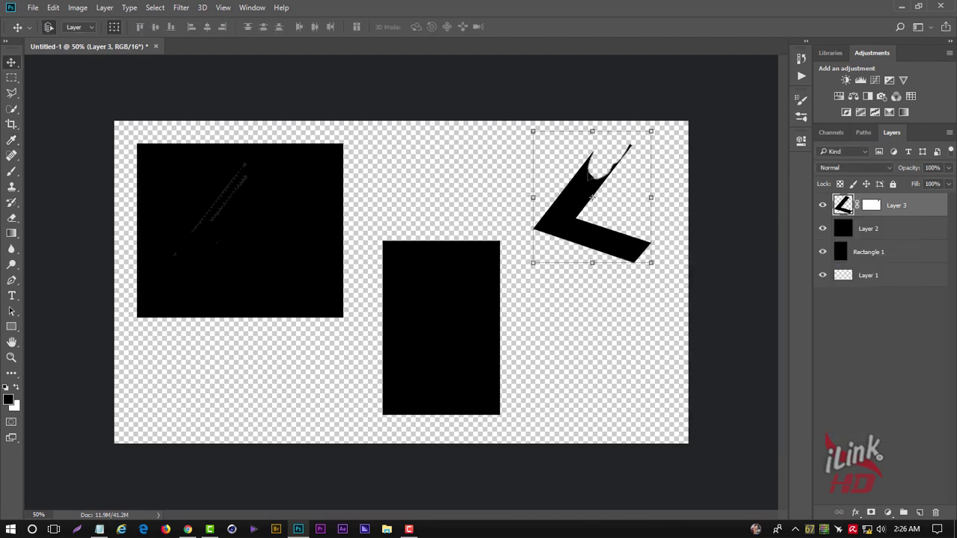
key(b)
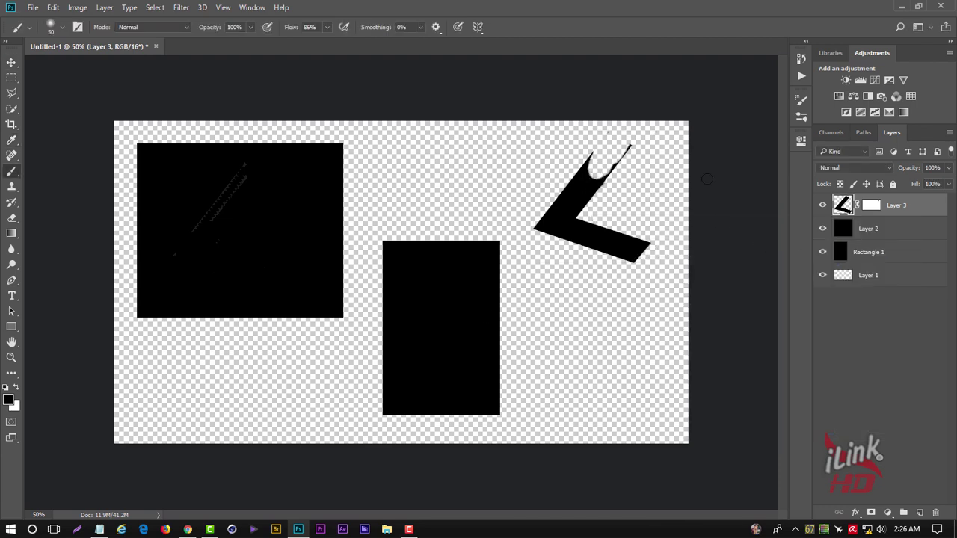
click(877, 211)
mouse_move(605, 169)
mouse_down()
mouse_move(588, 184)
mouse_move(591, 165)
mouse_move(585, 180)
mouse_move(596, 178)
mouse_move(574, 189)
mouse_up()
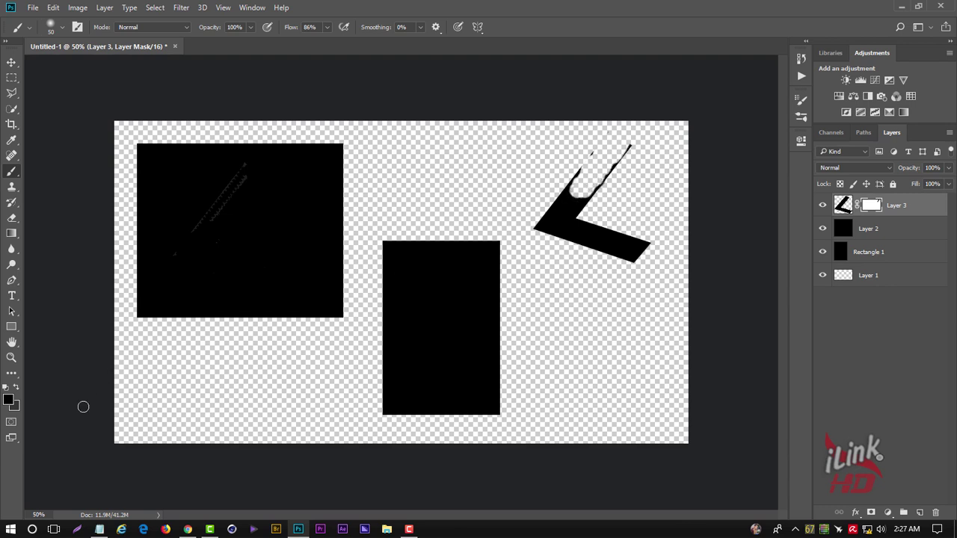
Make white the painting colour and paint the L's top end back into view.
click(16, 409)
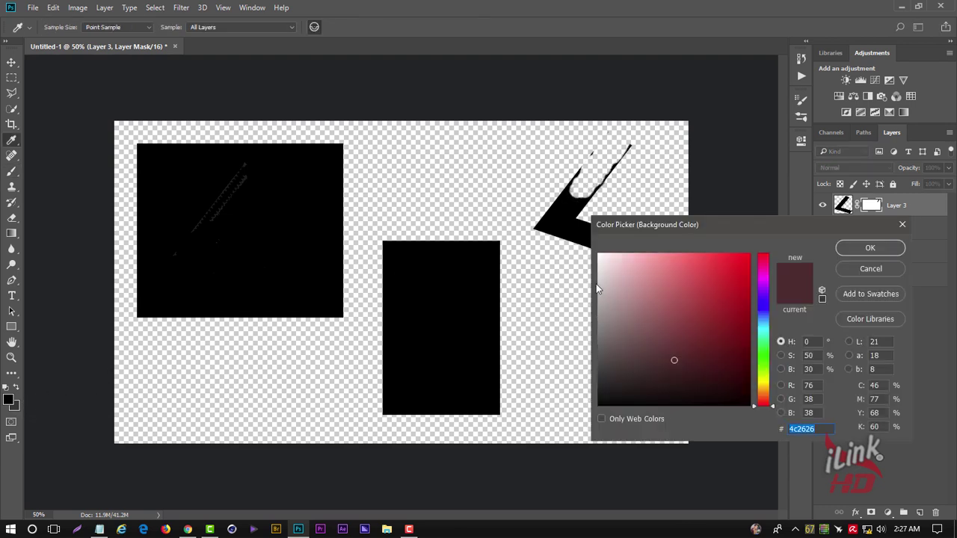
click(599, 255)
click(856, 249)
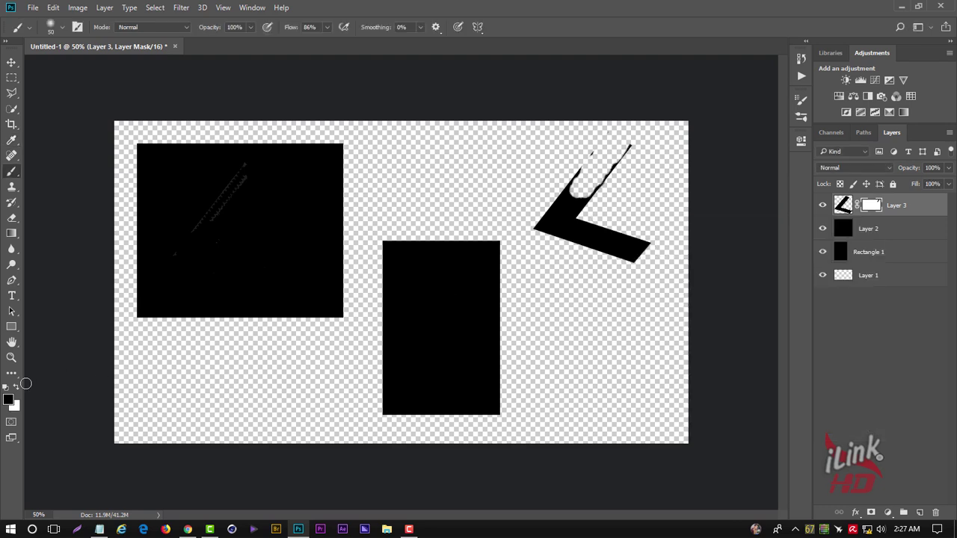
click(15, 387)
mouse_move(584, 201)
mouse_down()
mouse_move(580, 192)
mouse_move(623, 146)
mouse_move(605, 135)
mouse_move(574, 187)
mouse_move(609, 145)
mouse_move(580, 185)
mouse_move(600, 158)
mouse_up()
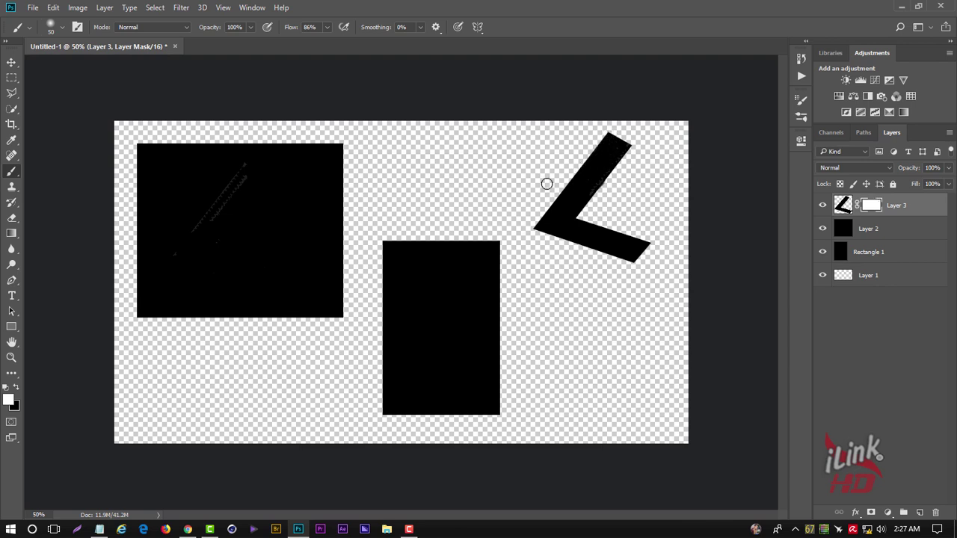
mouse_move(604, 172)
mouse_down()
mouse_move(589, 193)
mouse_move(608, 149)
mouse_up()
click(11, 63)
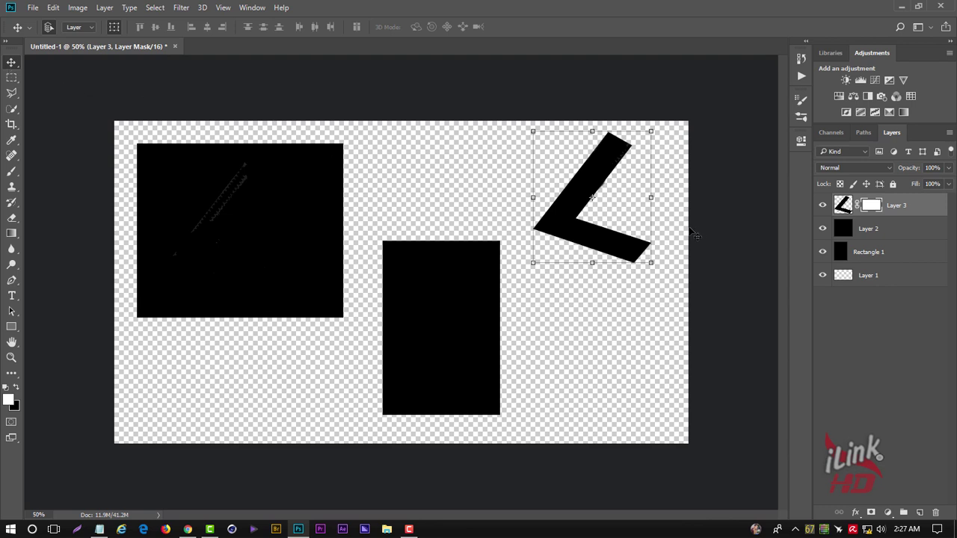
Check the black L's alignment on Layer 3 and bring up the Layer menu.
drag(589, 166, 596, 163)
click(104, 7)
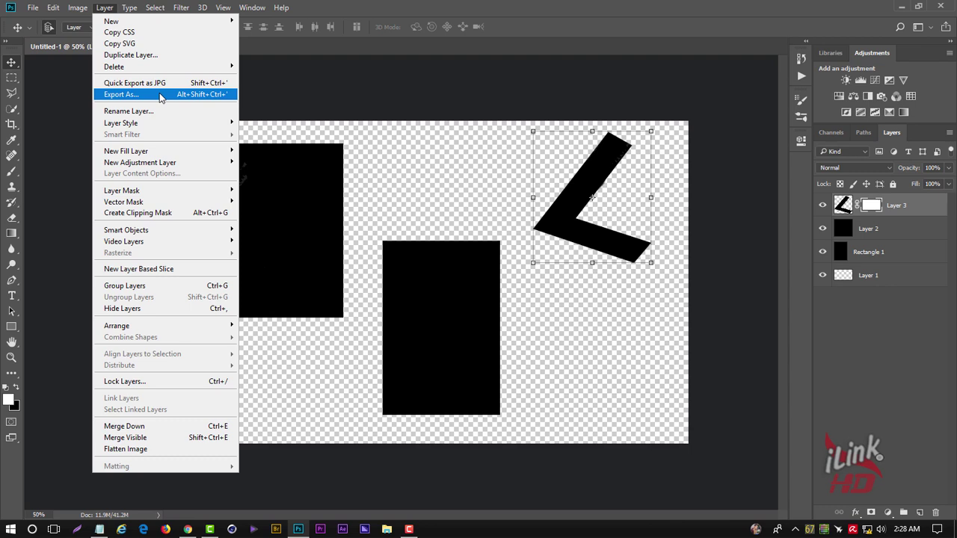
Export Layer 3 with Export As, nudging the L slightly lower and keeping PNG format.
click(160, 95)
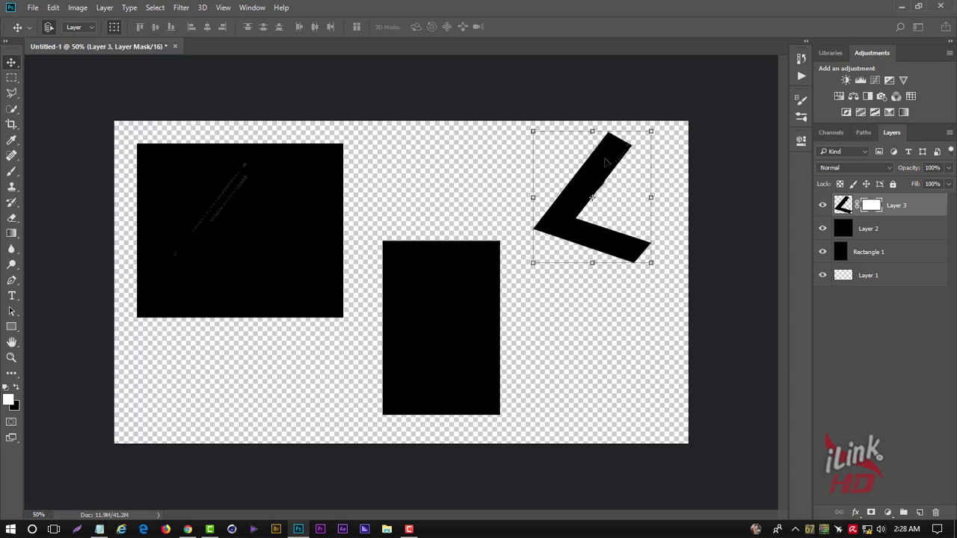
drag(606, 162, 605, 168)
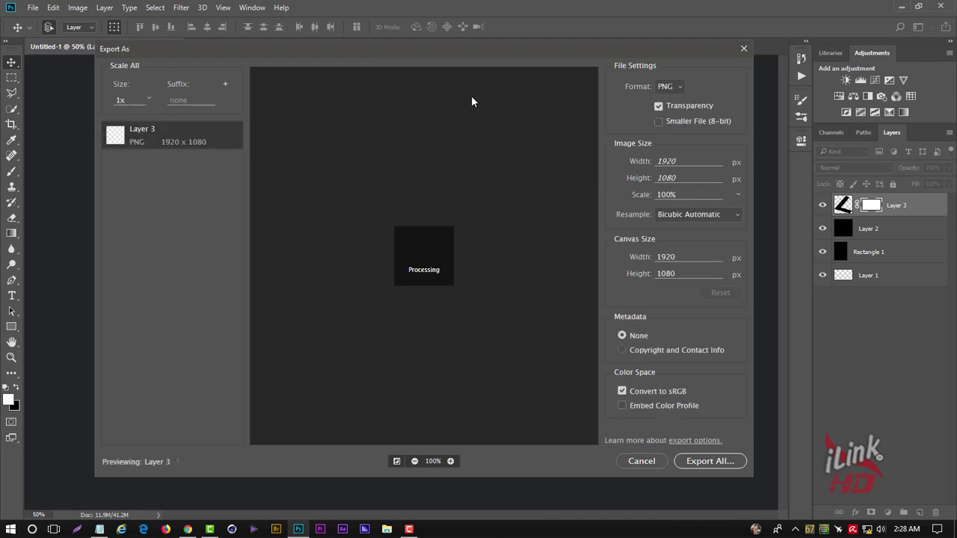
click(673, 87)
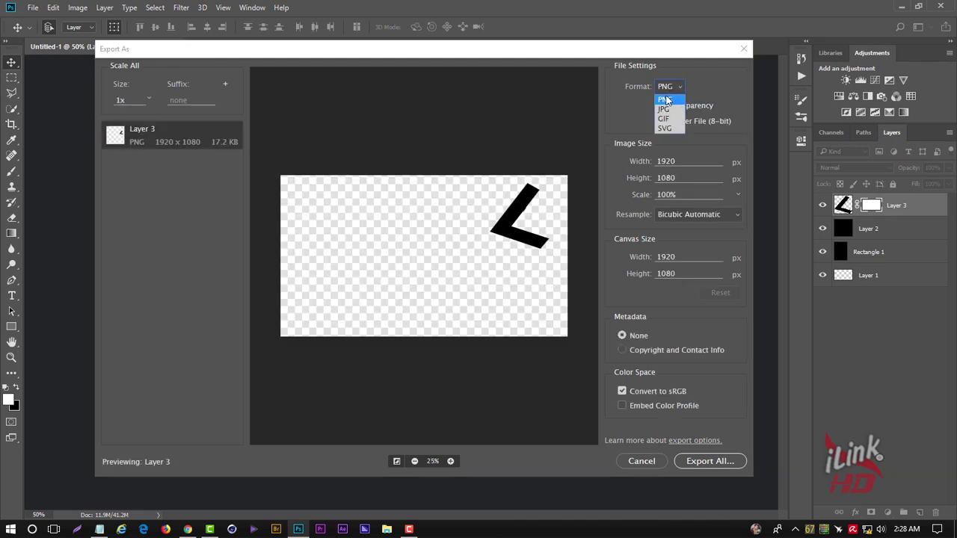
click(669, 98)
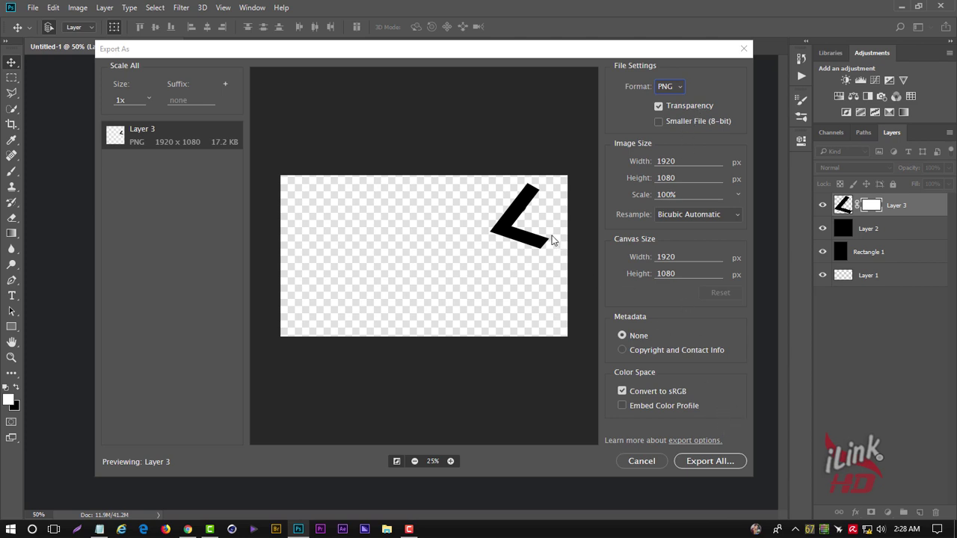
Save the export as Layer 3.png in Pictures\01.001-ilinkhd.
click(713, 461)
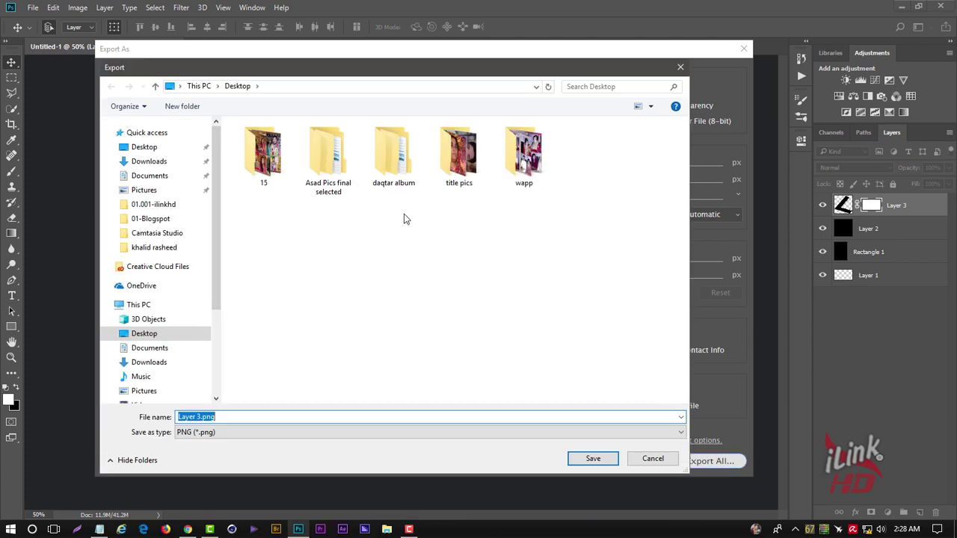
click(167, 193)
double_click(280, 161)
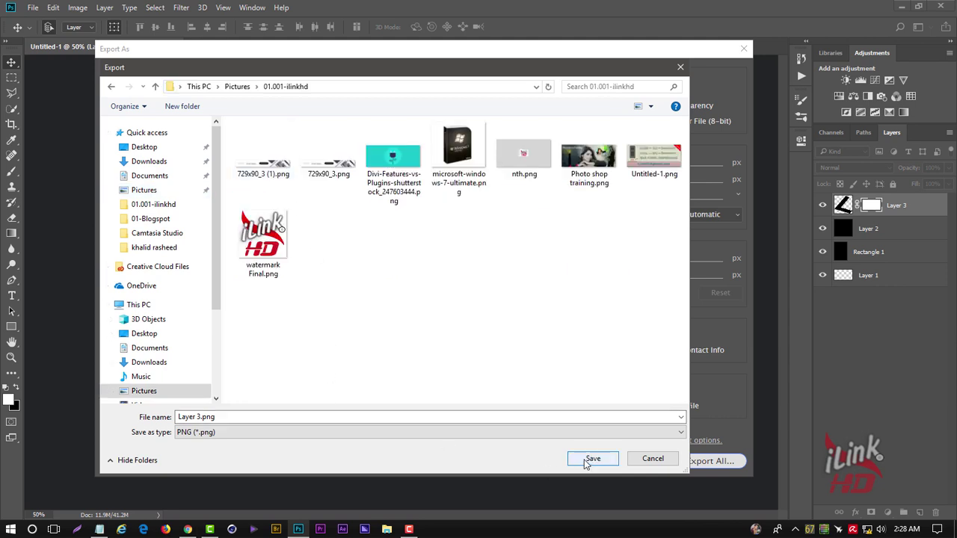
click(590, 434)
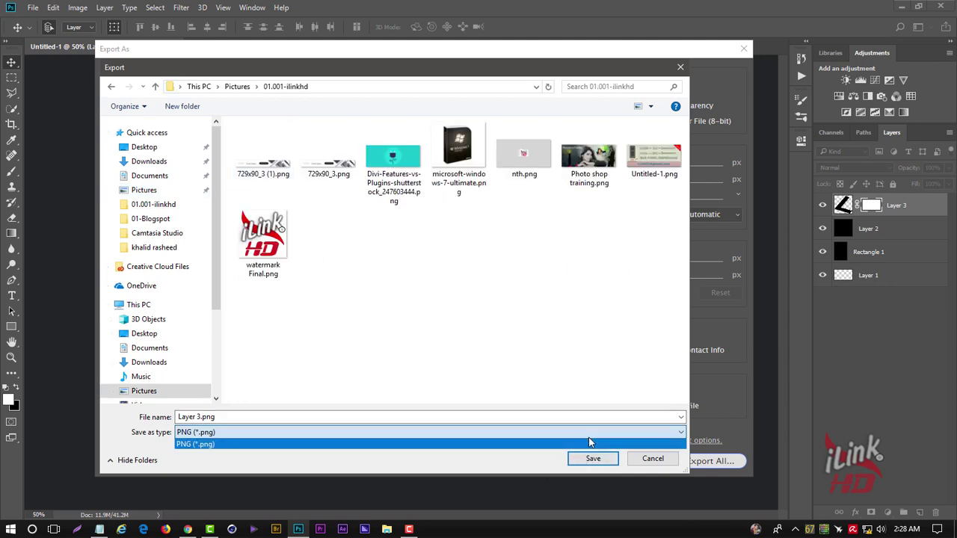
click(590, 443)
click(590, 458)
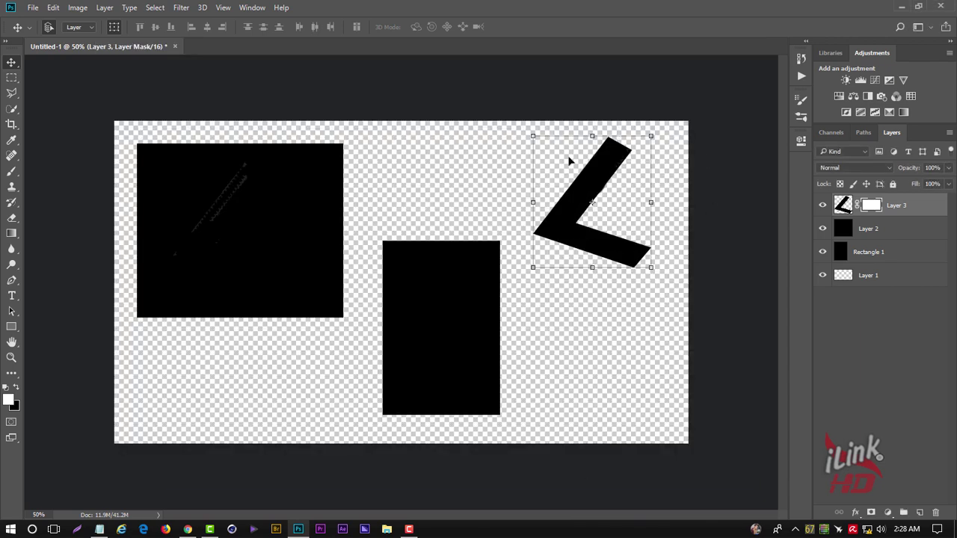
Create a new blank transparent document, Untitled-2, and return to it.
click(33, 8)
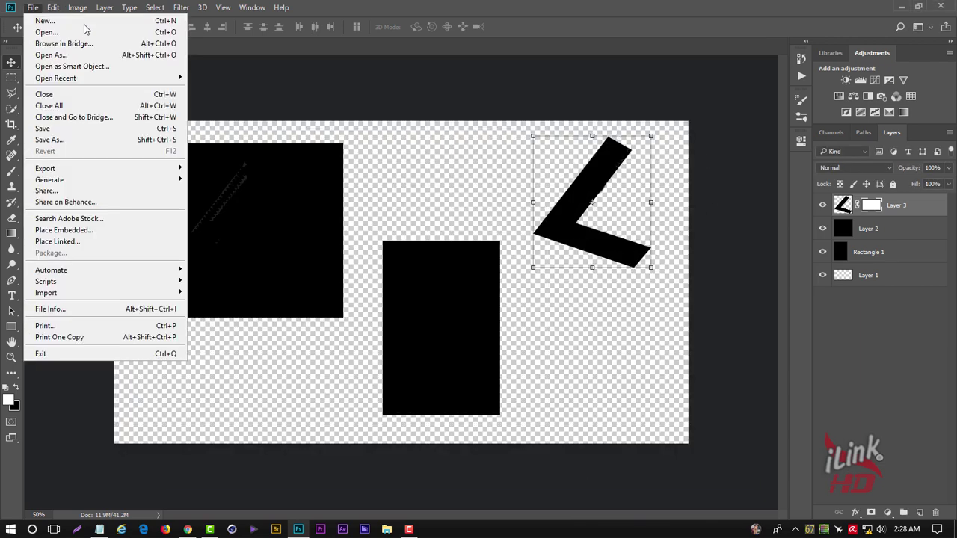
click(45, 20)
click(600, 124)
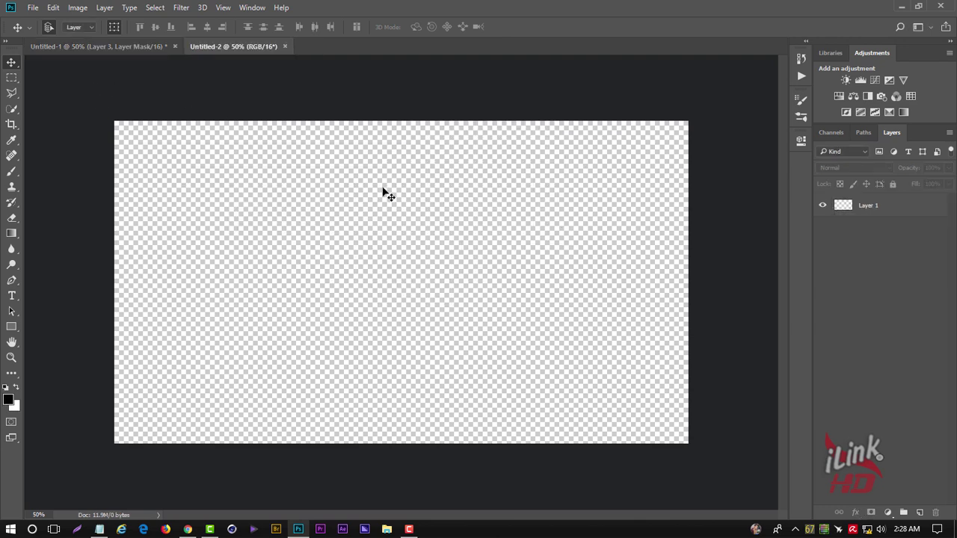
click(94, 47)
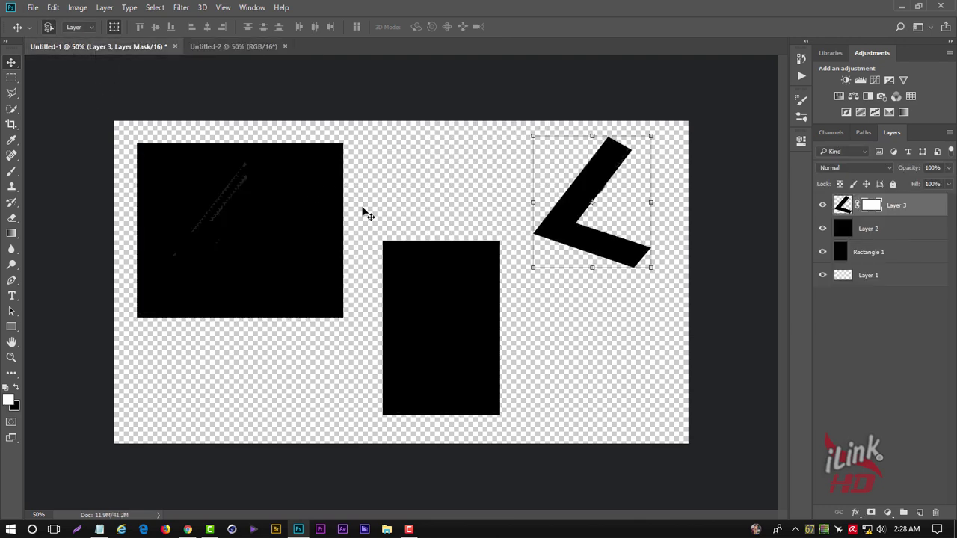
click(33, 7)
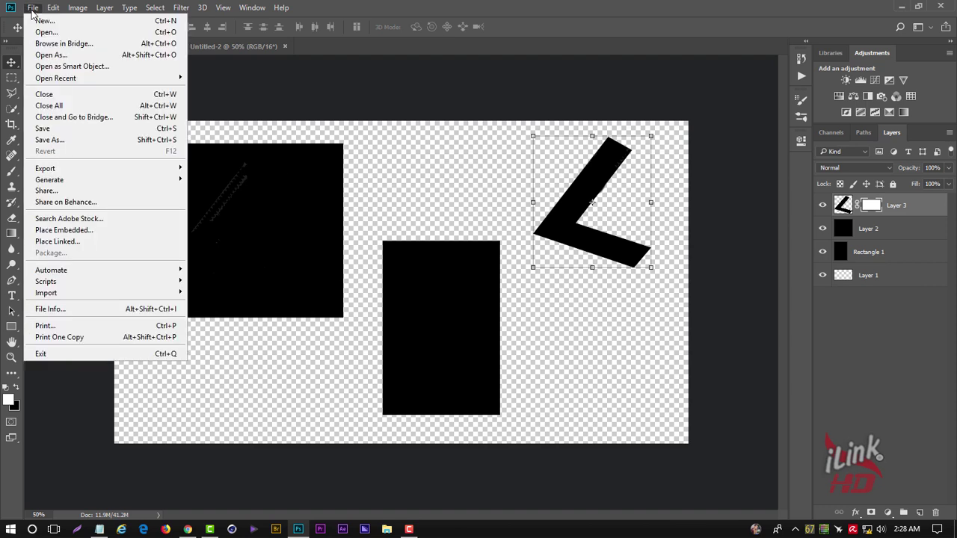
click(271, 96)
click(238, 48)
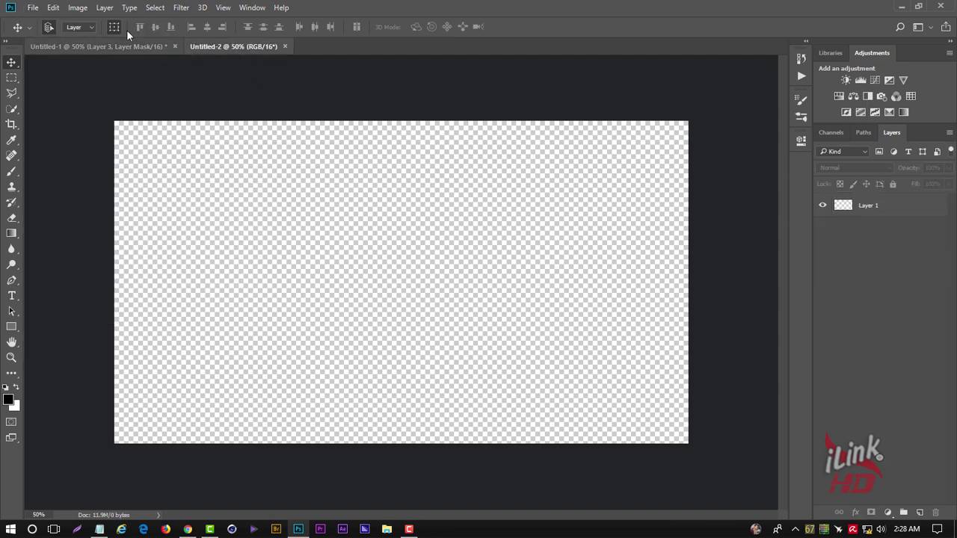
Place Layer 3.png into Untitled-2 as a linked layer.
click(33, 8)
click(90, 242)
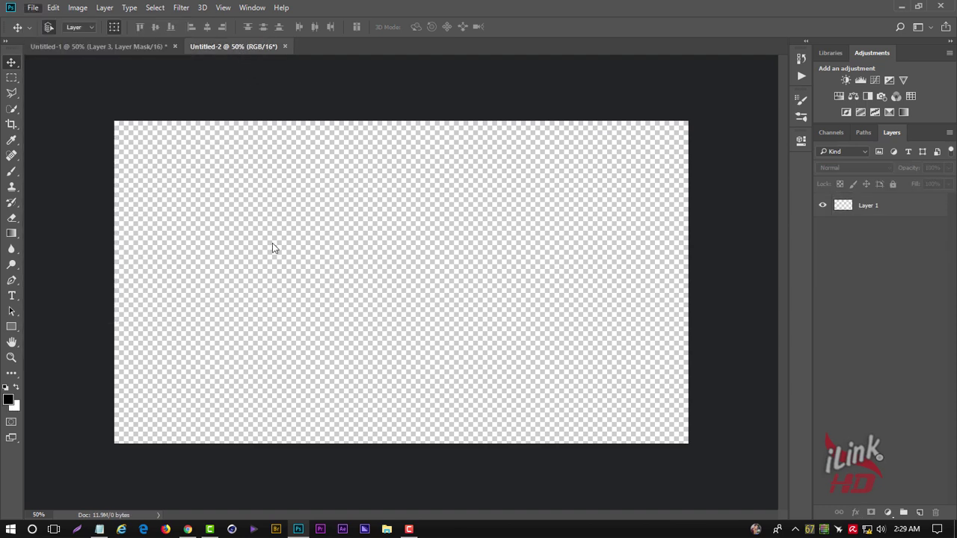
click(523, 263)
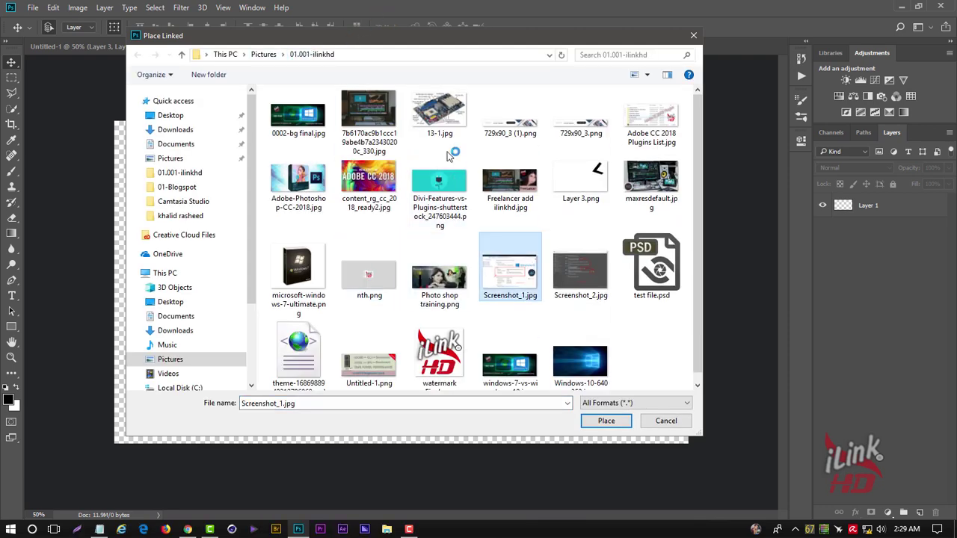
click(572, 176)
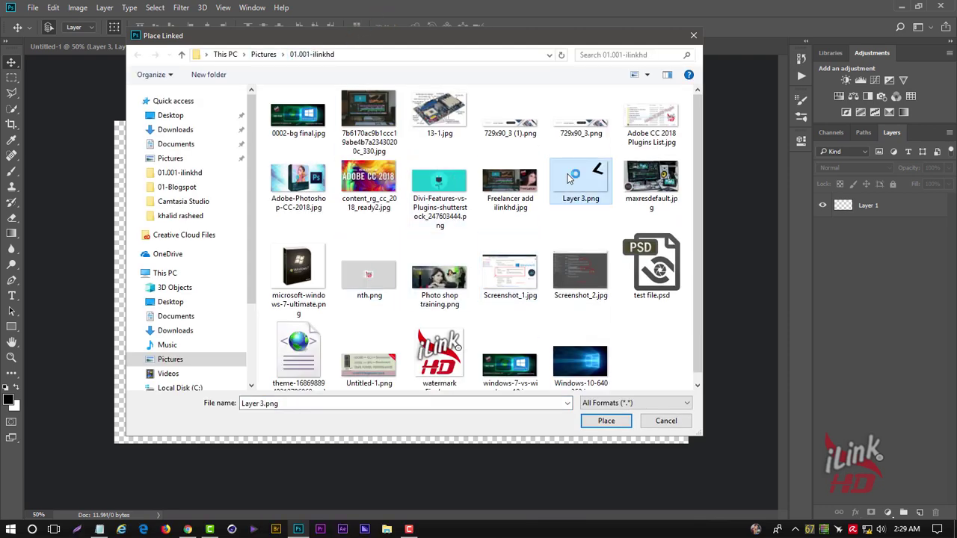
click(606, 420)
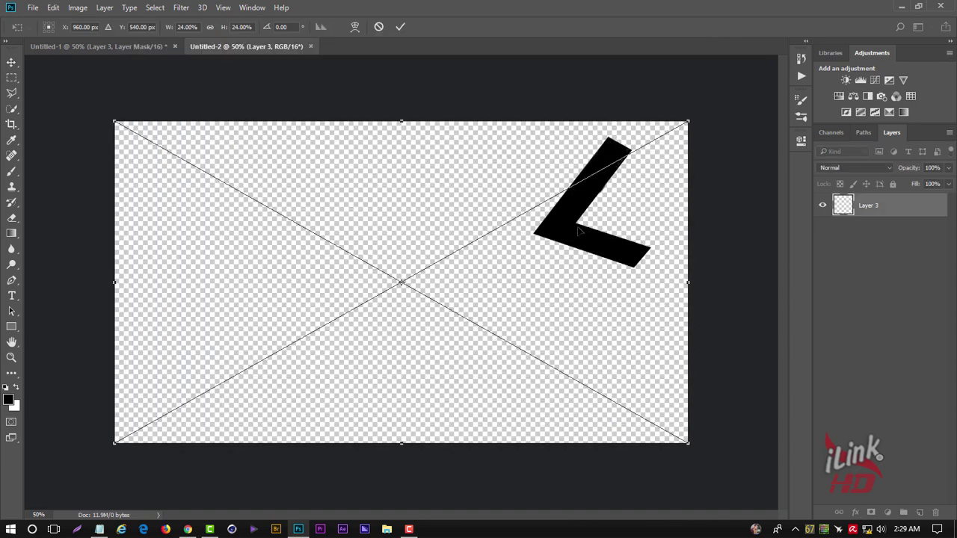
Commit the placed L in Untitled-2 and shift the L shapes into position.
click(400, 26)
mouse_move(585, 242)
mouse_down()
mouse_move(304, 308)
mouse_move(542, 251)
mouse_up()
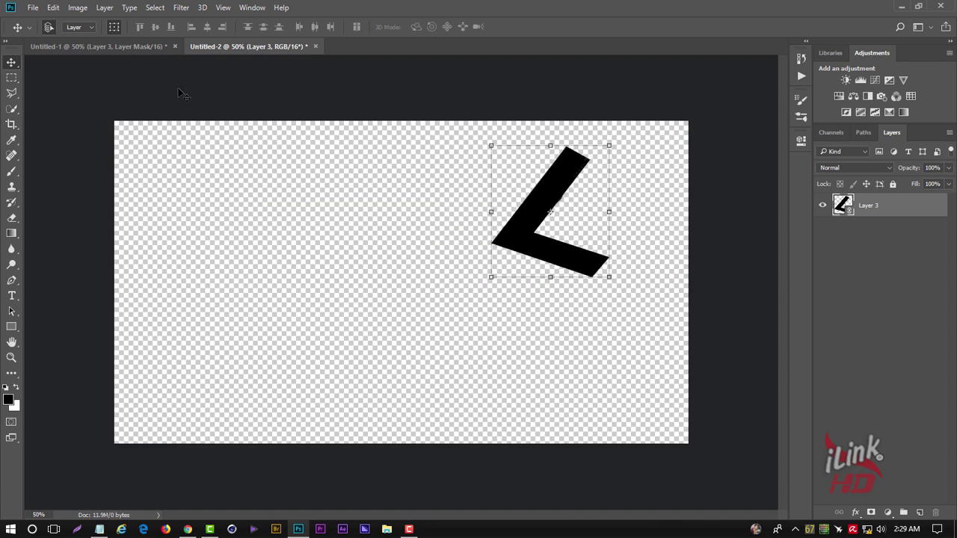
click(139, 44)
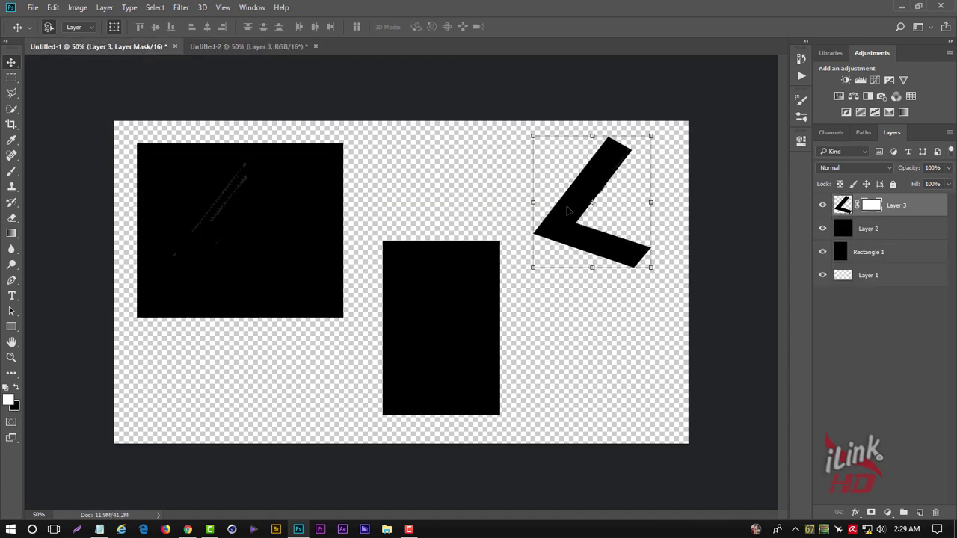
mouse_move(568, 212)
mouse_down()
mouse_move(576, 219)
mouse_move(396, 238)
mouse_move(450, 221)
mouse_up()
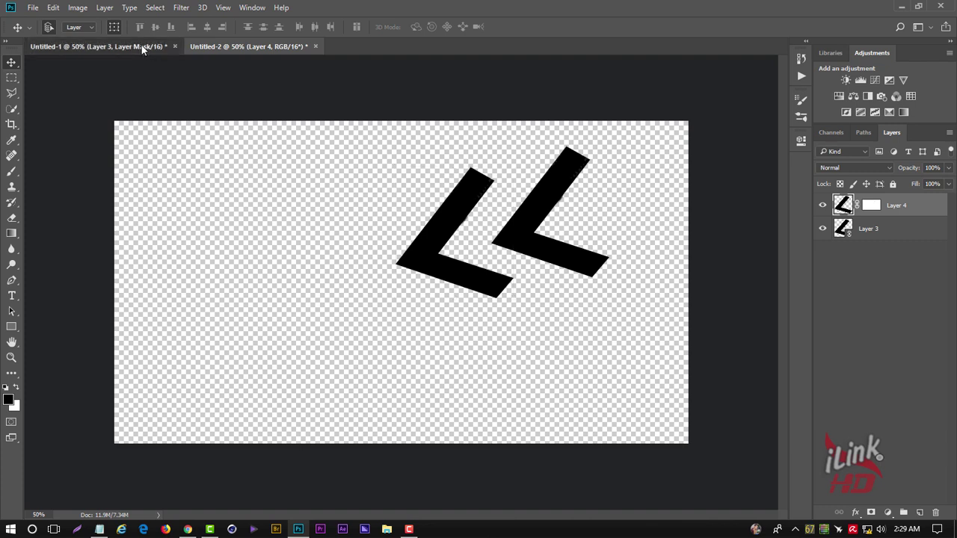
Drag Layer 3's L from Untitled-1 into Untitled-2 as Layer 4, left of the first.
click(141, 45)
drag(430, 271, 457, 156)
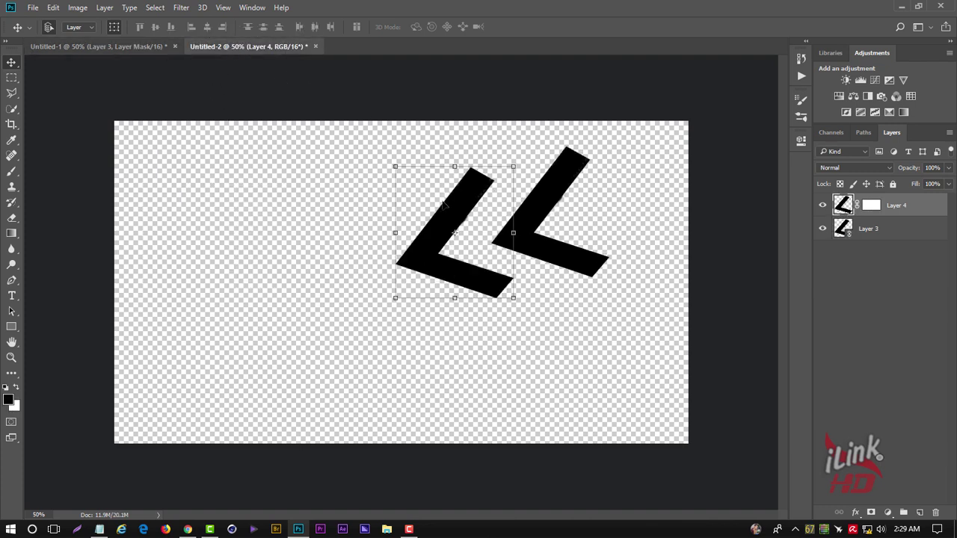
click(132, 43)
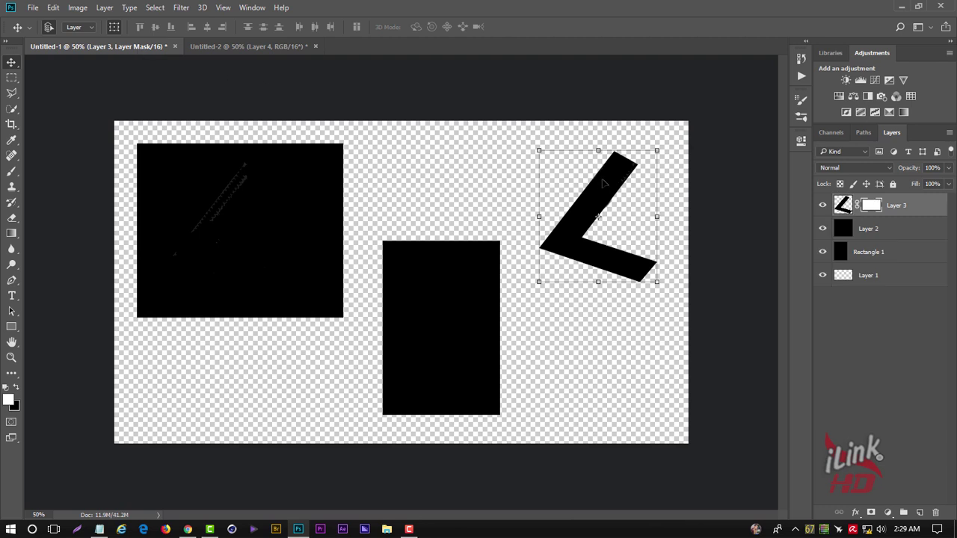
drag(604, 183, 496, 175)
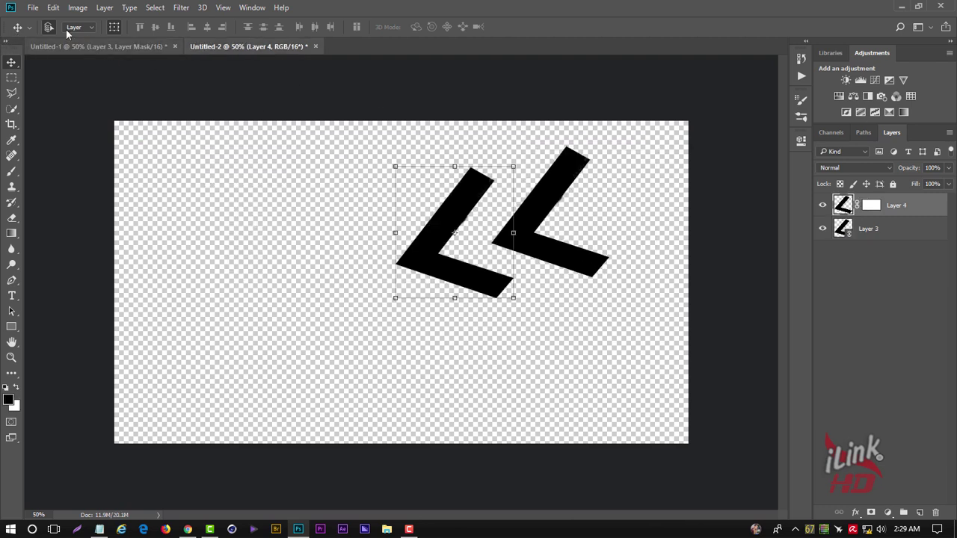
Open Layer 3.png and drag its L into Untitled-2 as Layer 5, left of the others.
click(33, 7)
click(45, 29)
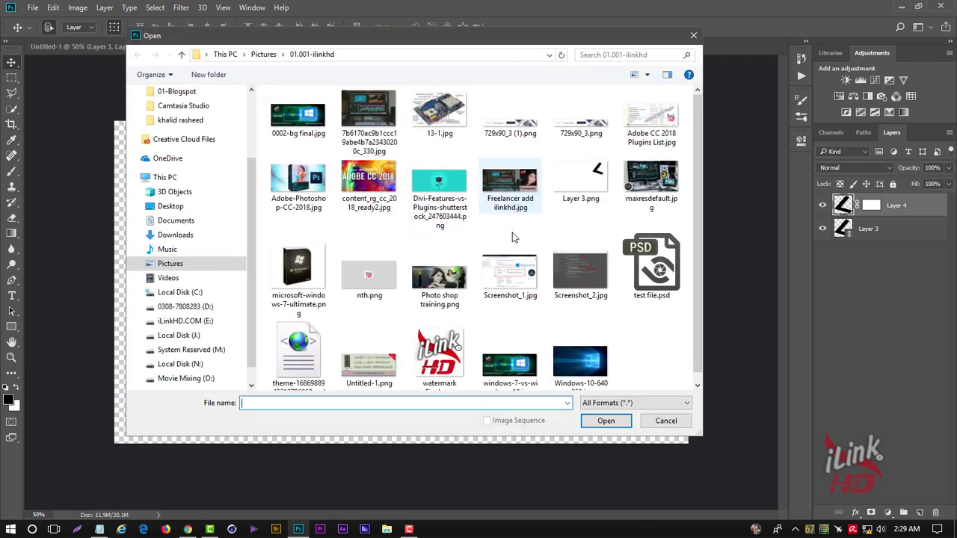
click(576, 184)
click(605, 421)
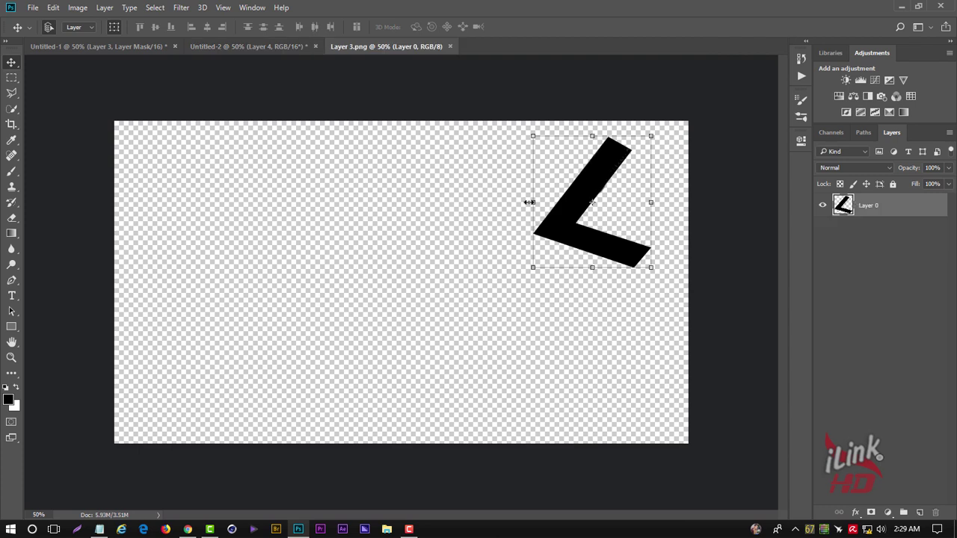
mouse_move(592, 166)
mouse_down()
mouse_move(356, 97)
mouse_move(314, 228)
mouse_move(383, 239)
mouse_up()
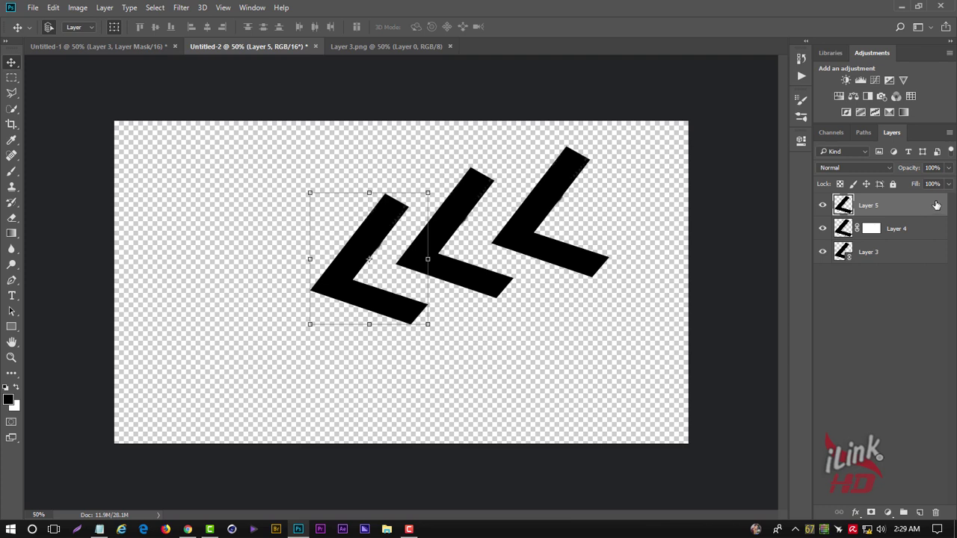
Add a 6 px red (ff0808) outside stroke to Layer 5's L in Layer Style.
double_click(936, 205)
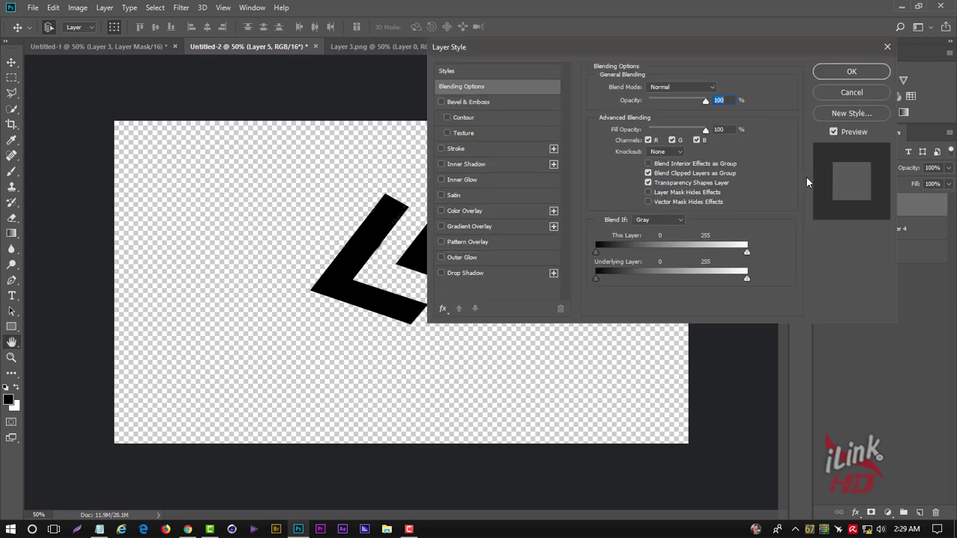
drag(548, 46, 588, 203)
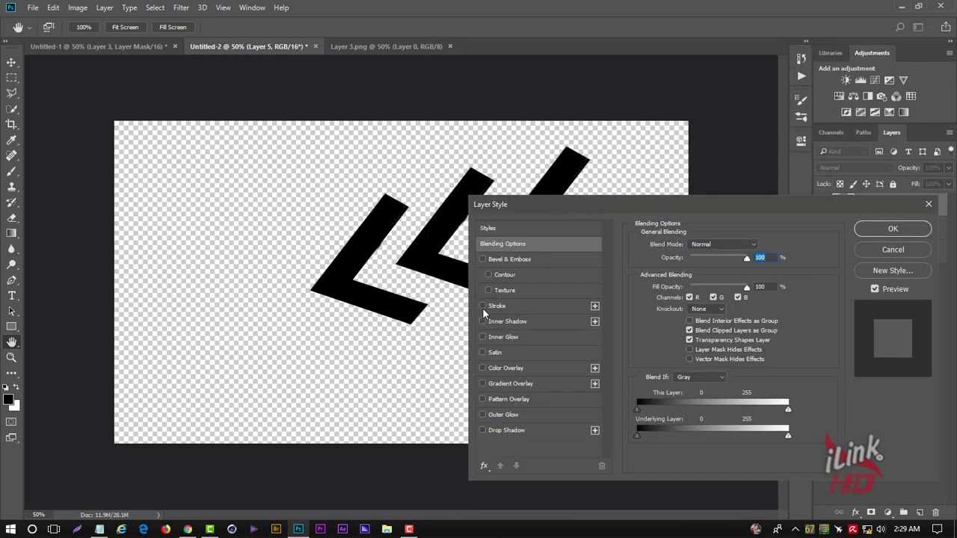
click(482, 306)
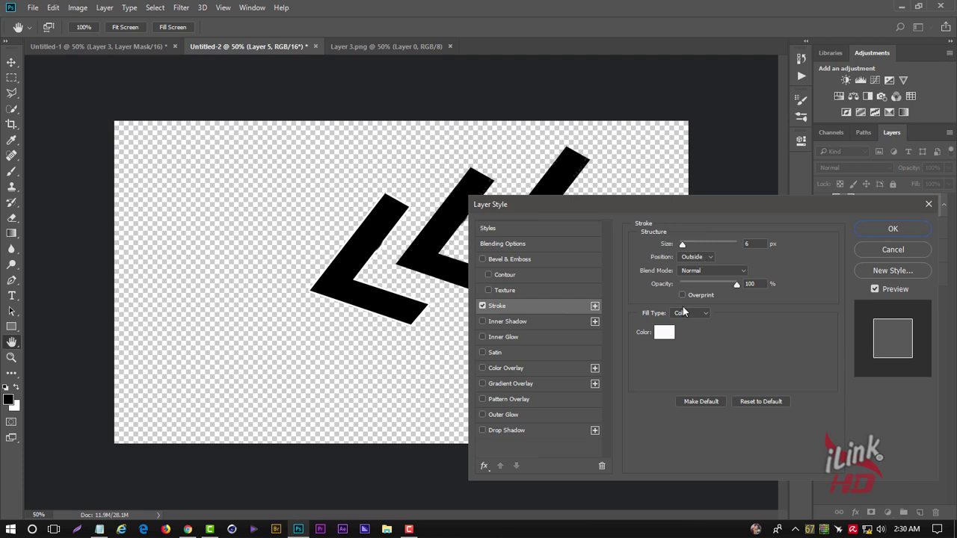
click(664, 332)
click(745, 254)
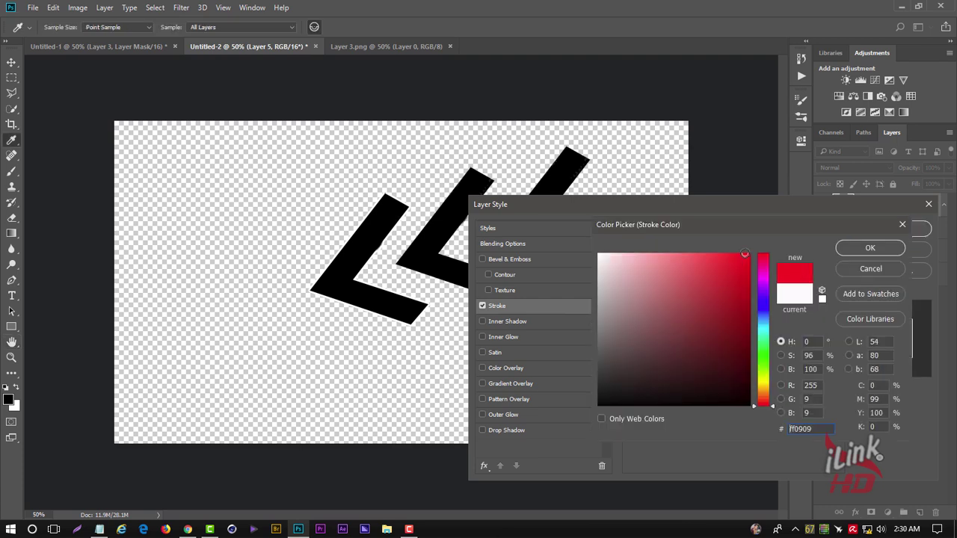
click(864, 248)
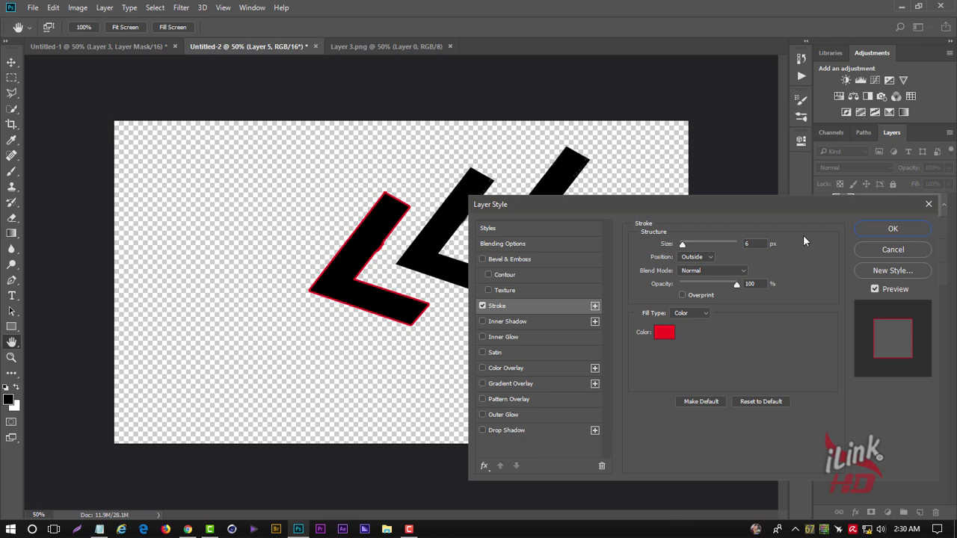
drag(821, 206, 400, 210)
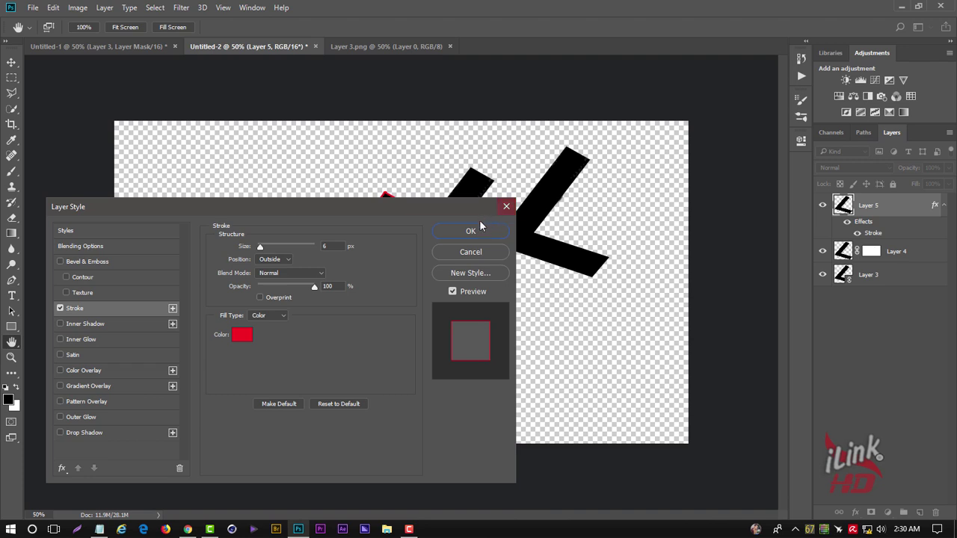
Apply the red stroke and set Layer 5's blend mode to Multiply.
click(472, 229)
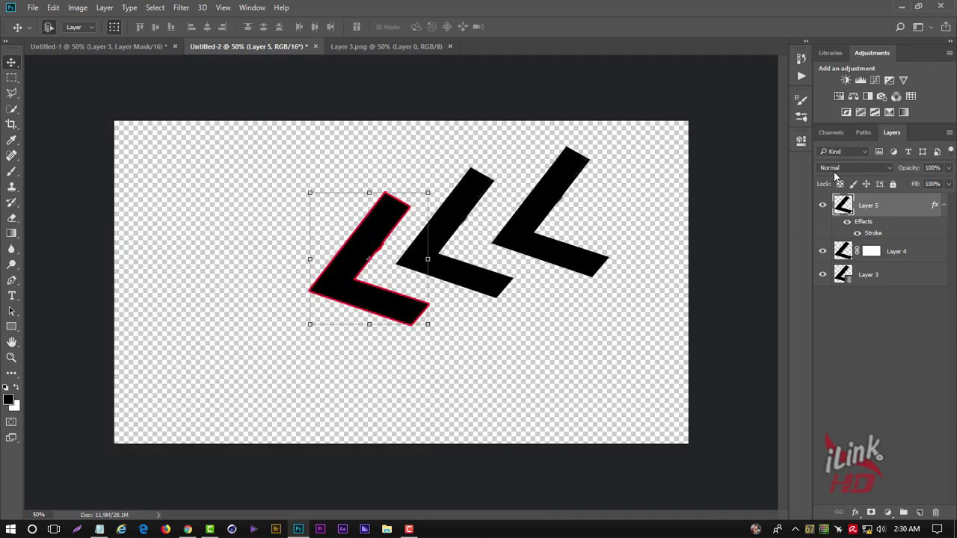
mouse_move(365, 248)
mouse_down()
mouse_move(483, 221)
mouse_move(469, 221)
mouse_up()
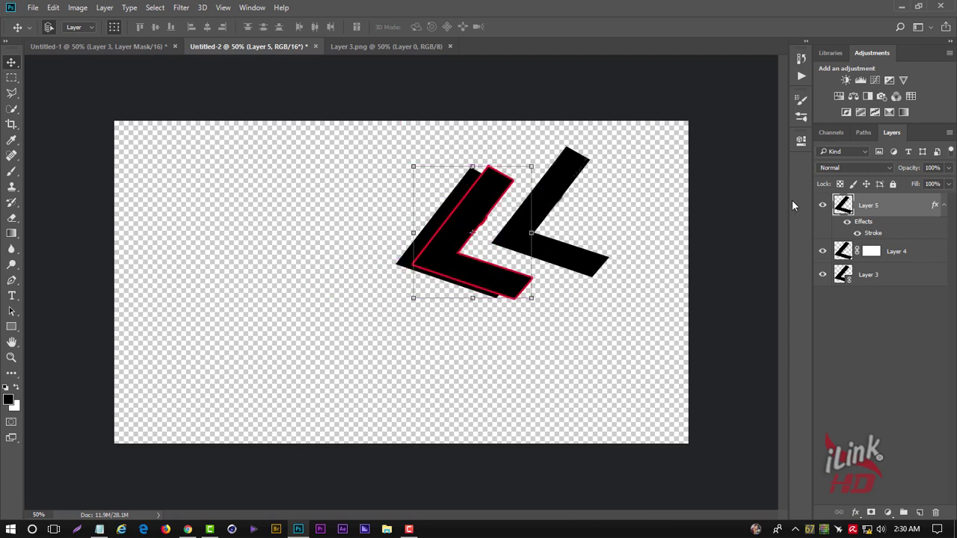
click(832, 165)
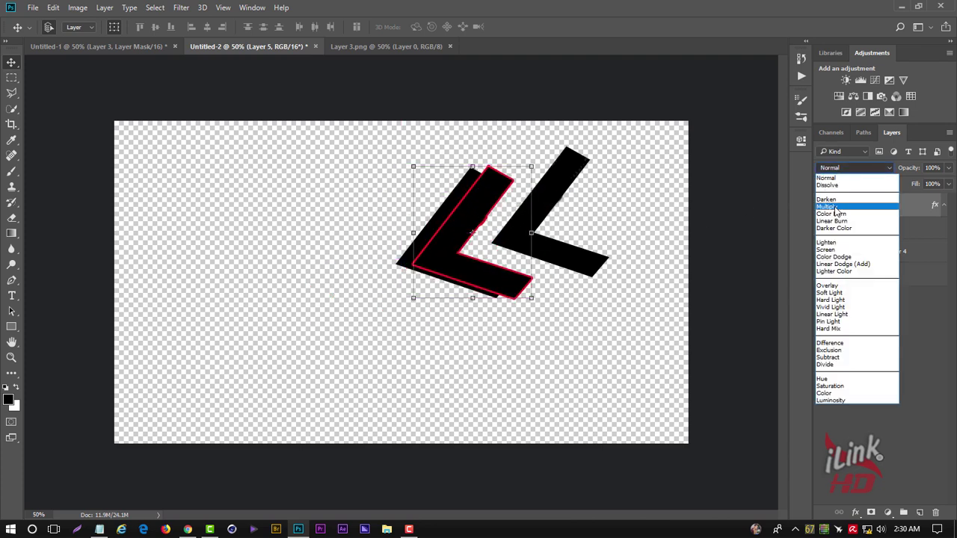
click(836, 194)
Move the red chevron to the upper right, nudge Layer 4 right, and select all three chevrons.
drag(492, 218, 478, 207)
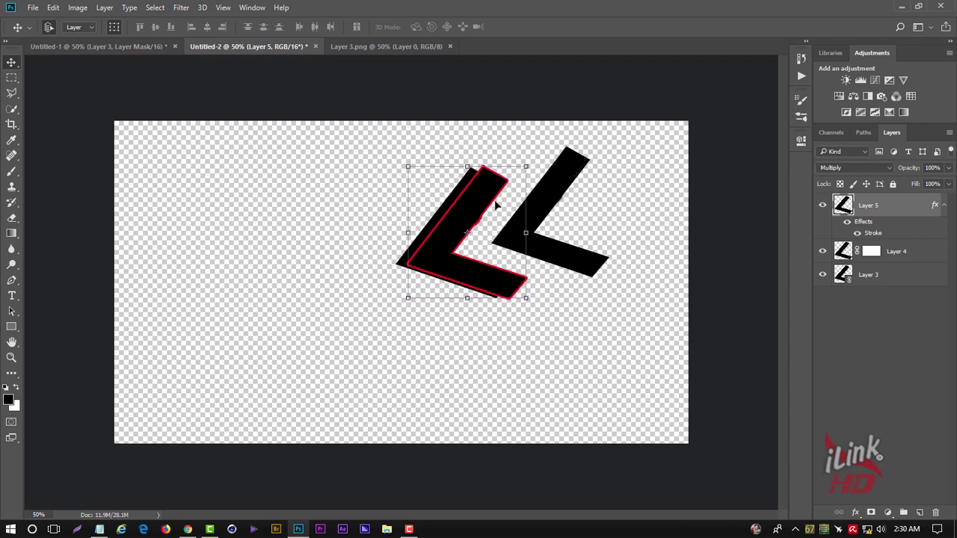
drag(496, 205, 648, 161)
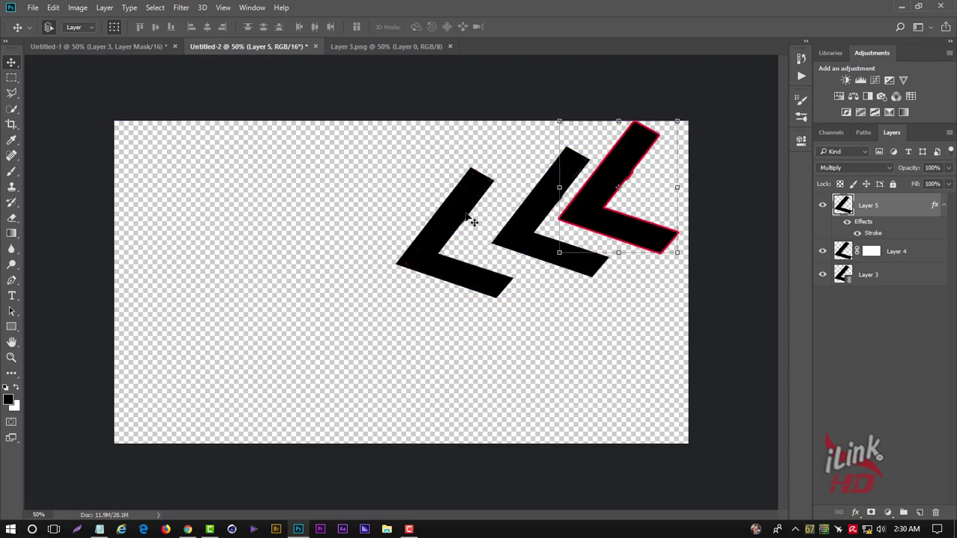
drag(450, 220, 473, 219)
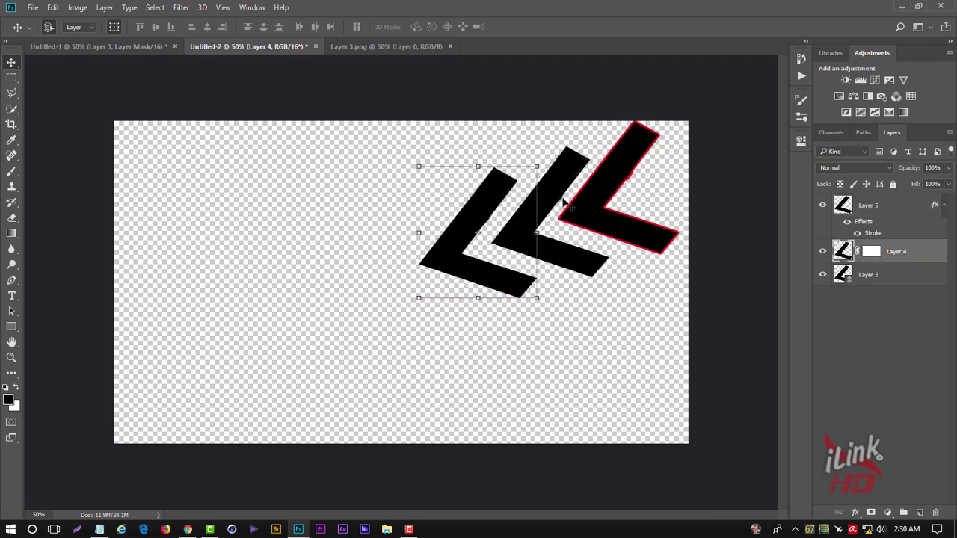
drag(614, 322, 396, 178)
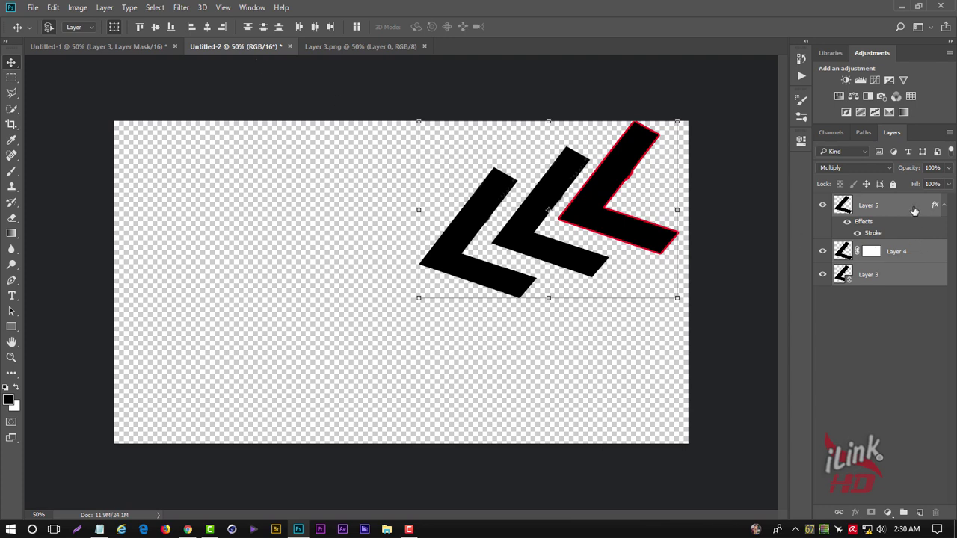
Delete the extra chevron layers, Layer 5 and Layer 4.
click(94, 81)
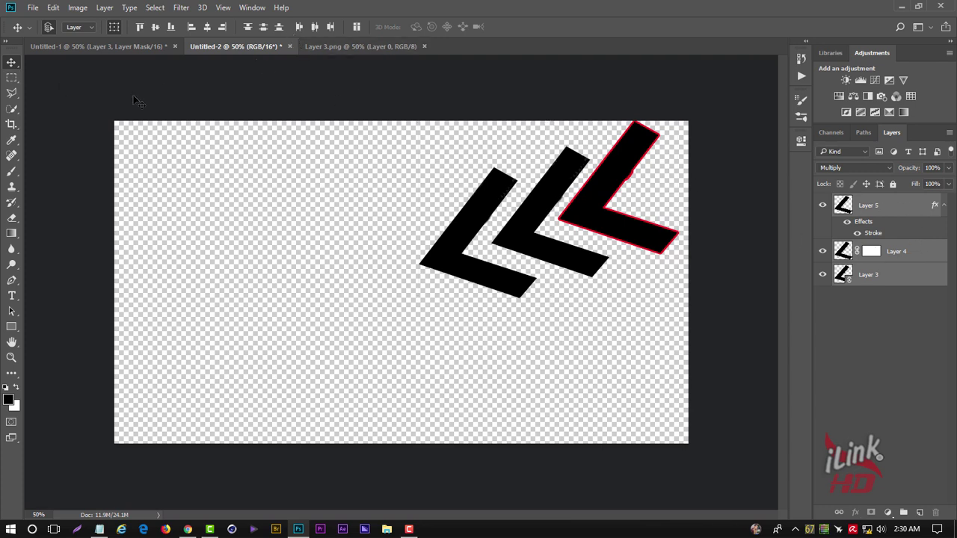
click(897, 212)
key(Delete)
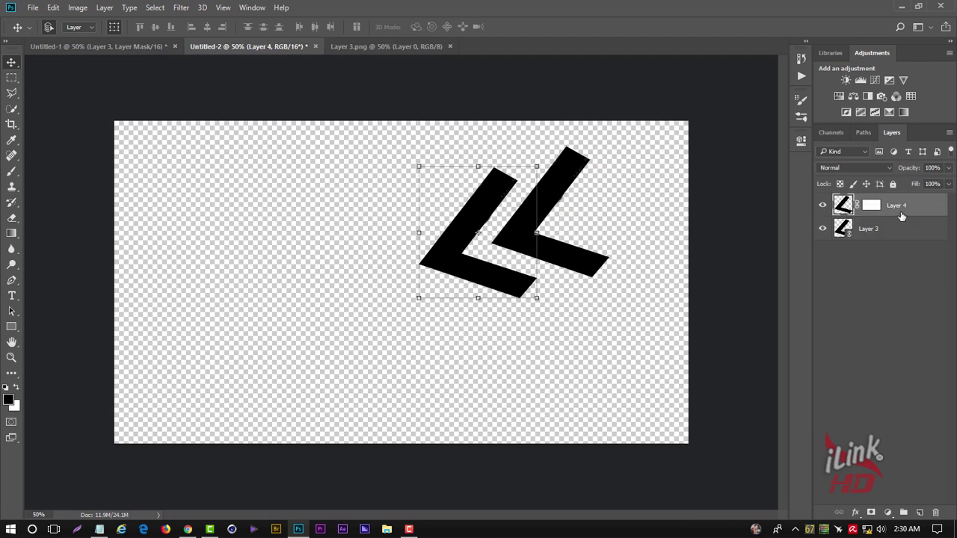
key(Delete)
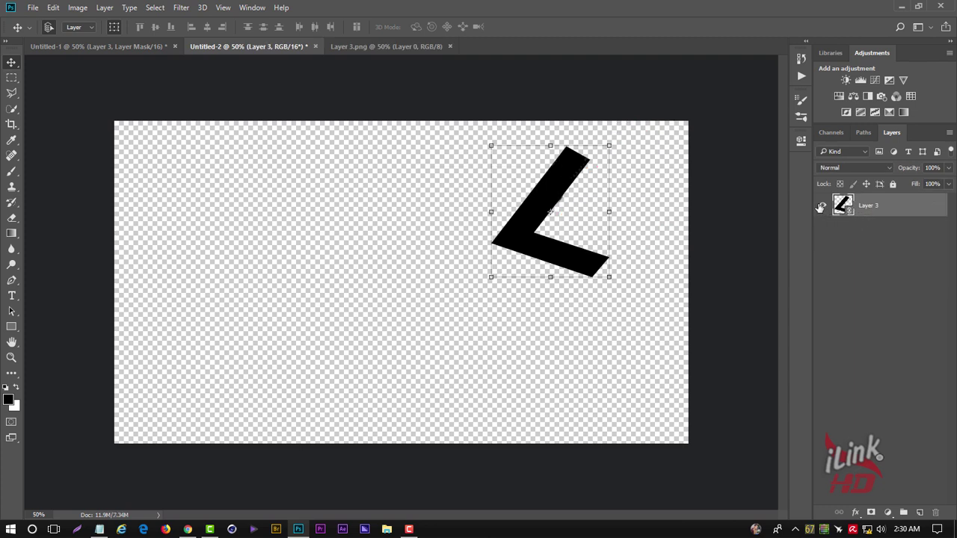
Move Layer 3's L to the canvas's lower-right corner and hide it.
click(822, 204)
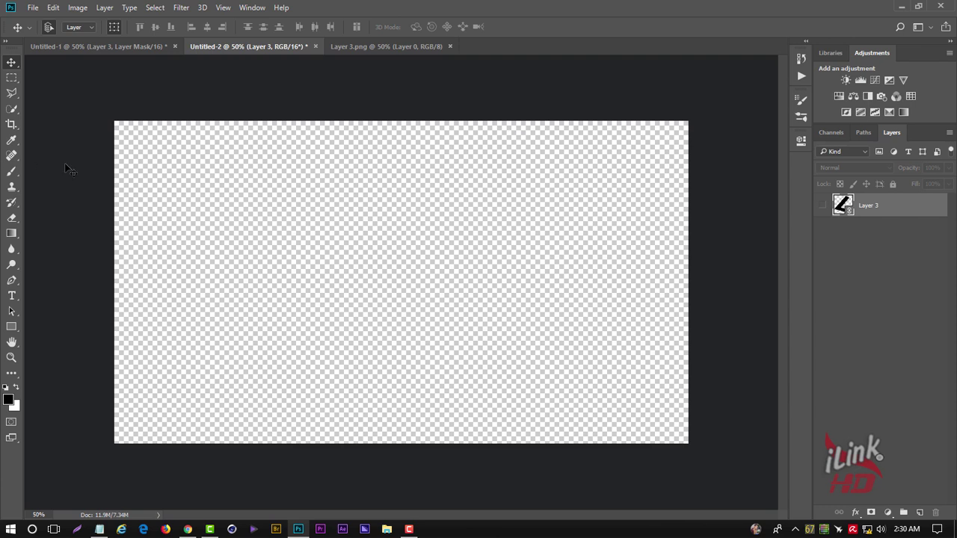
click(708, 181)
click(822, 205)
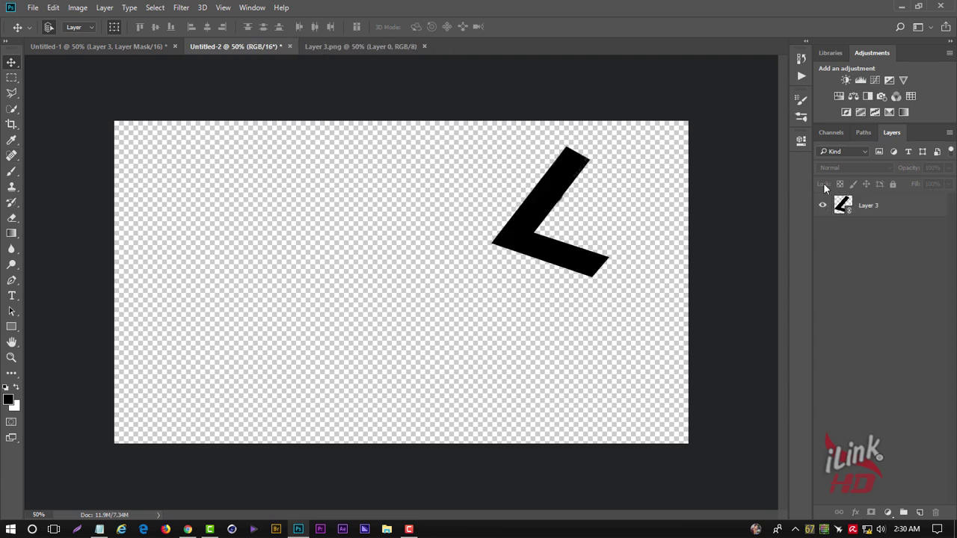
click(894, 211)
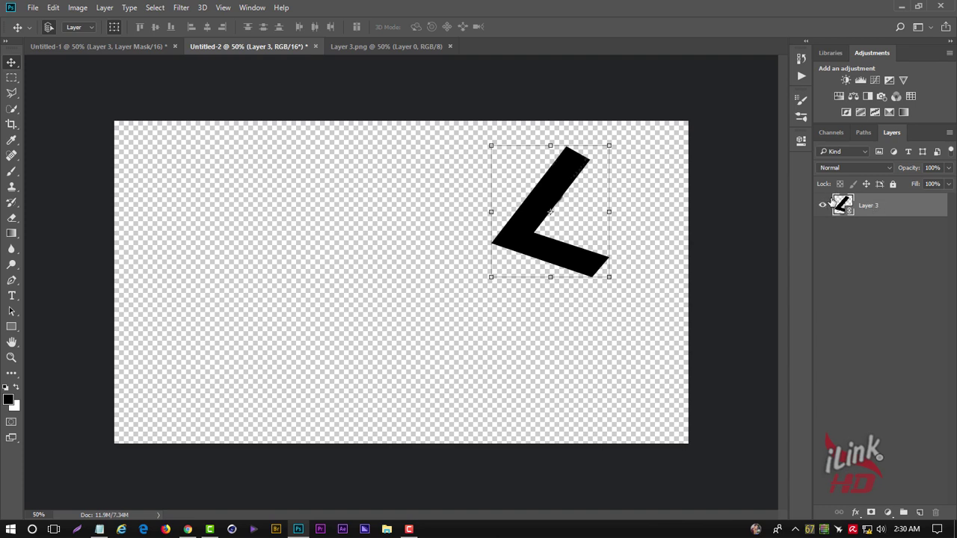
click(892, 185)
click(894, 186)
drag(513, 214, 592, 352)
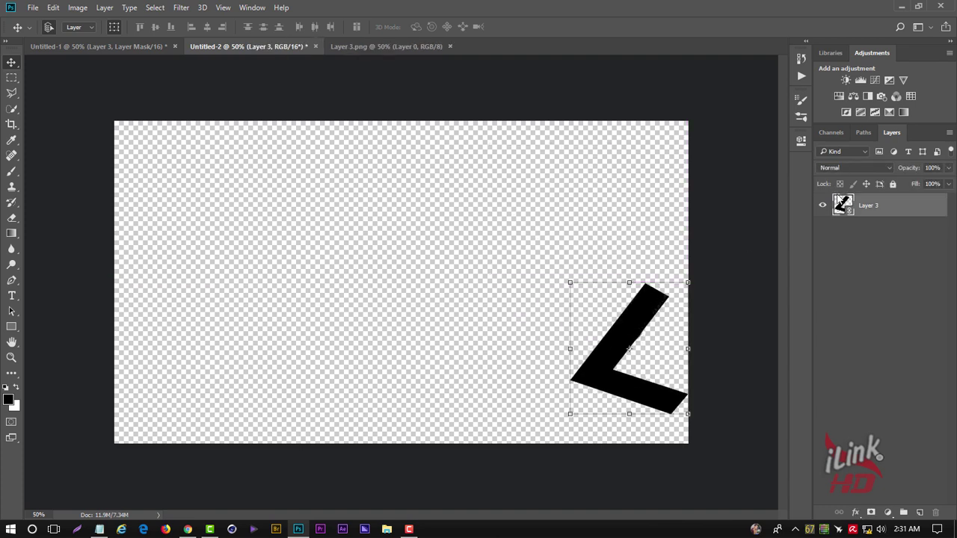
click(822, 205)
click(874, 299)
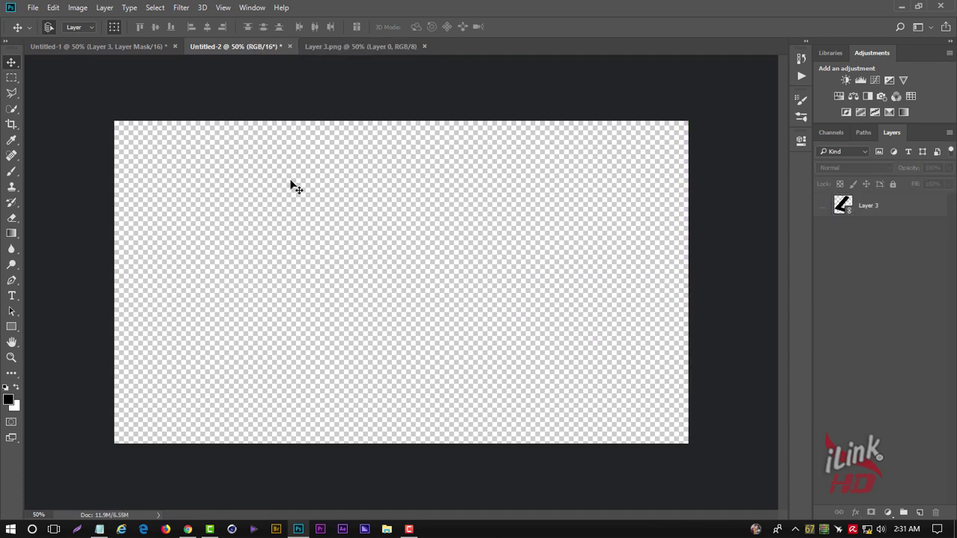
click(12, 327)
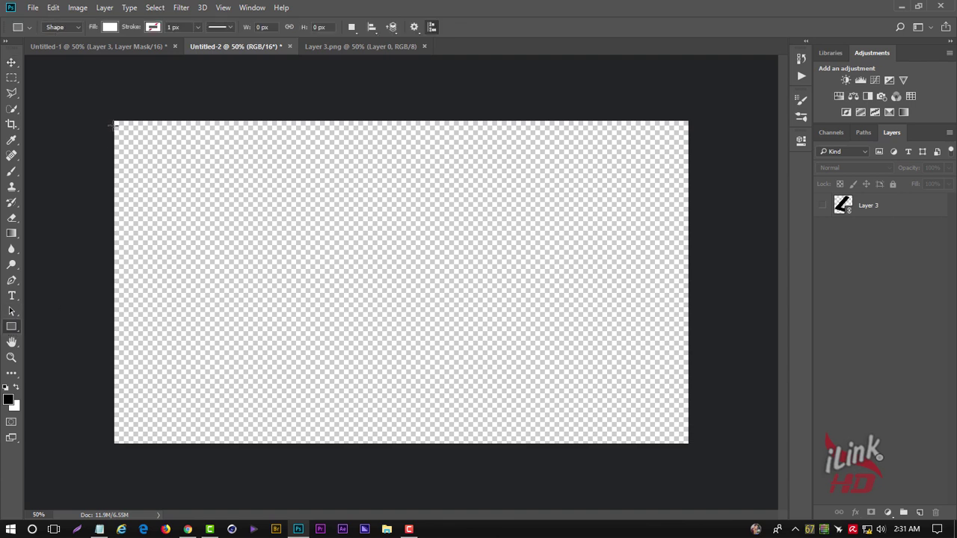
Draw a white Rectangle 1 over the whole canvas and delete the old Layer 3.
drag(110, 117, 700, 459)
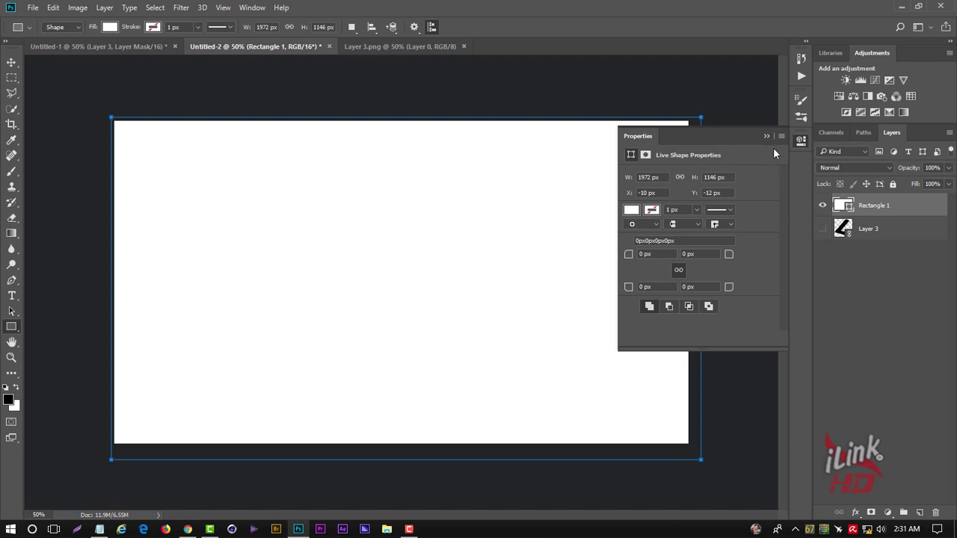
click(801, 139)
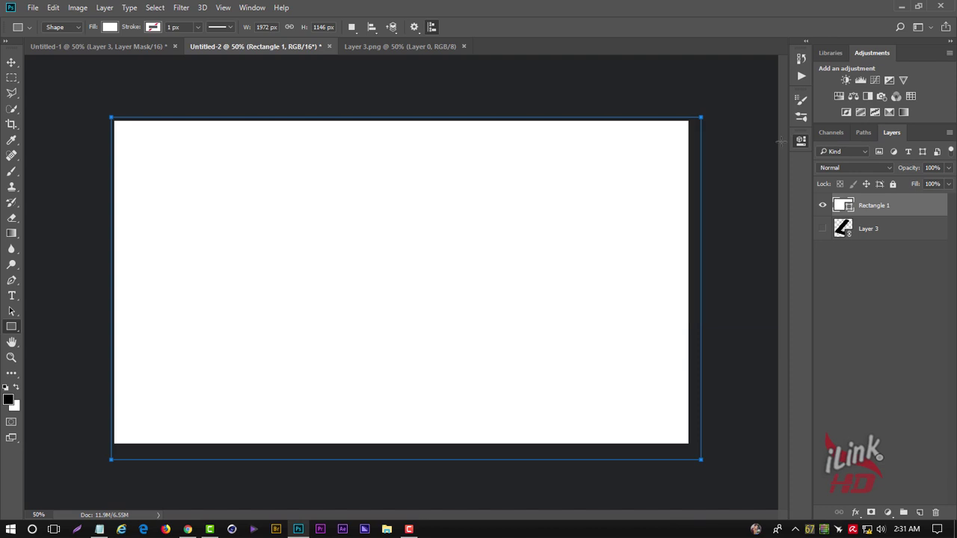
click(884, 236)
key(Delete)
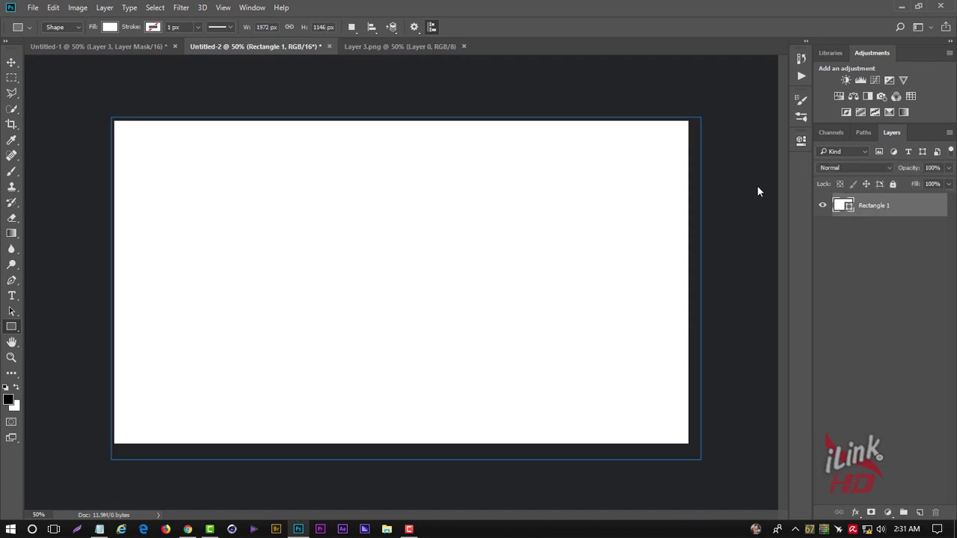
click(11, 62)
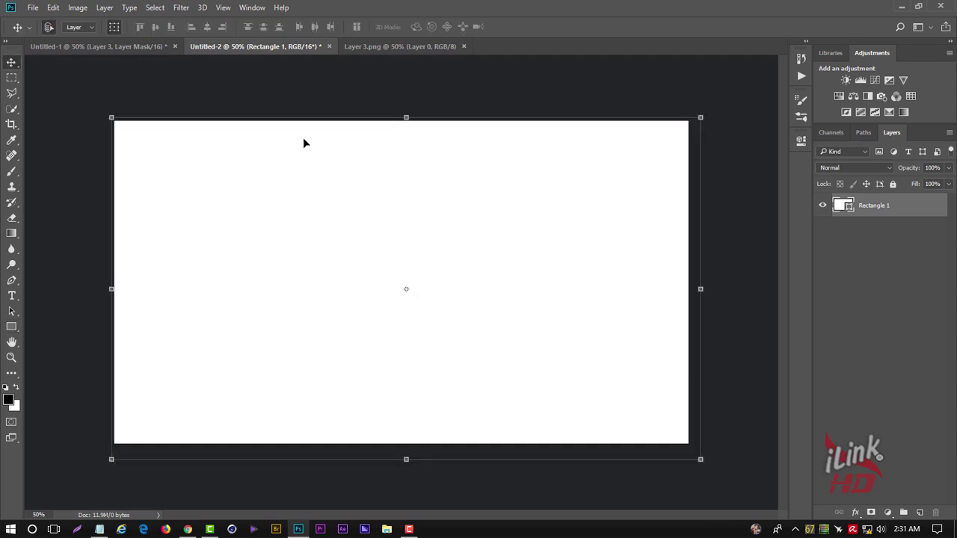
click(33, 8)
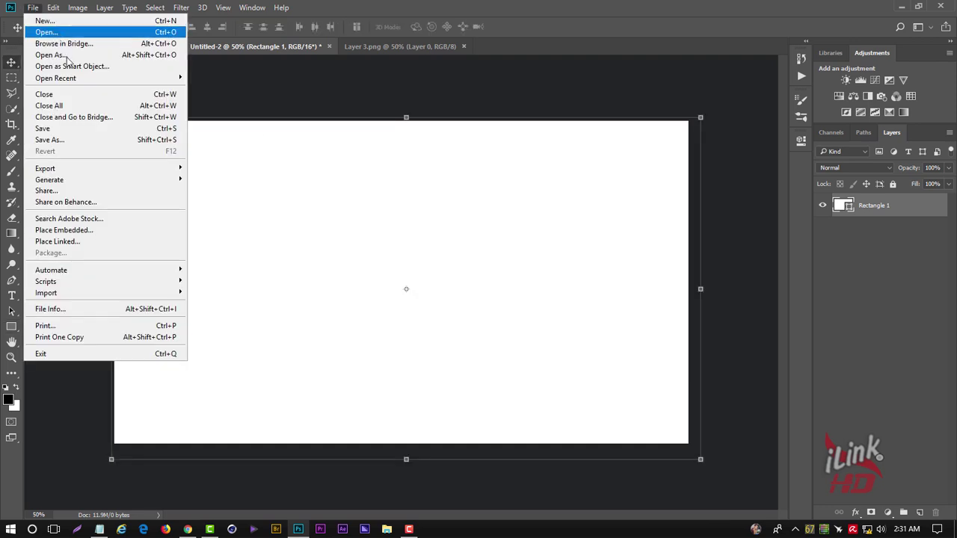
Place Adobe-Photoshop-CC-2018.jpg as a linked layer over the white background.
click(142, 241)
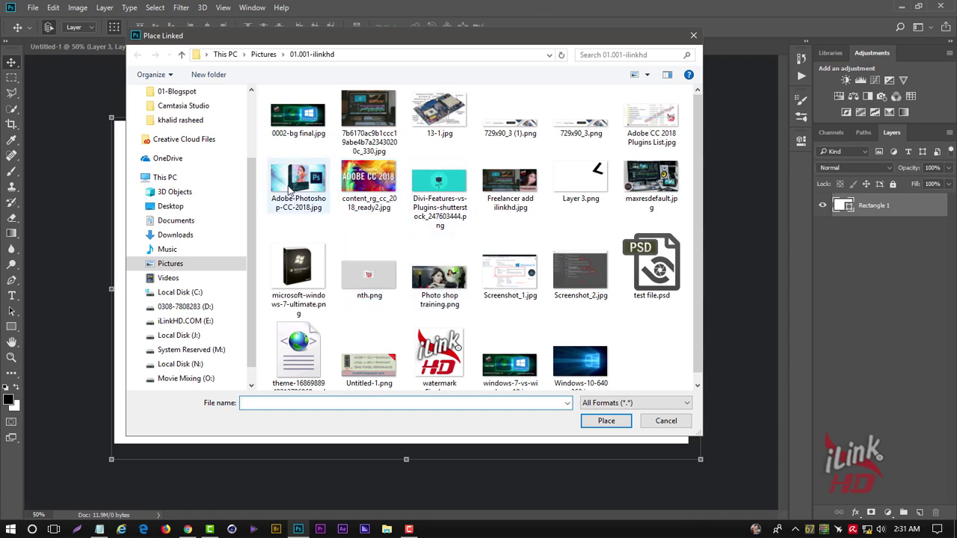
click(299, 190)
click(605, 421)
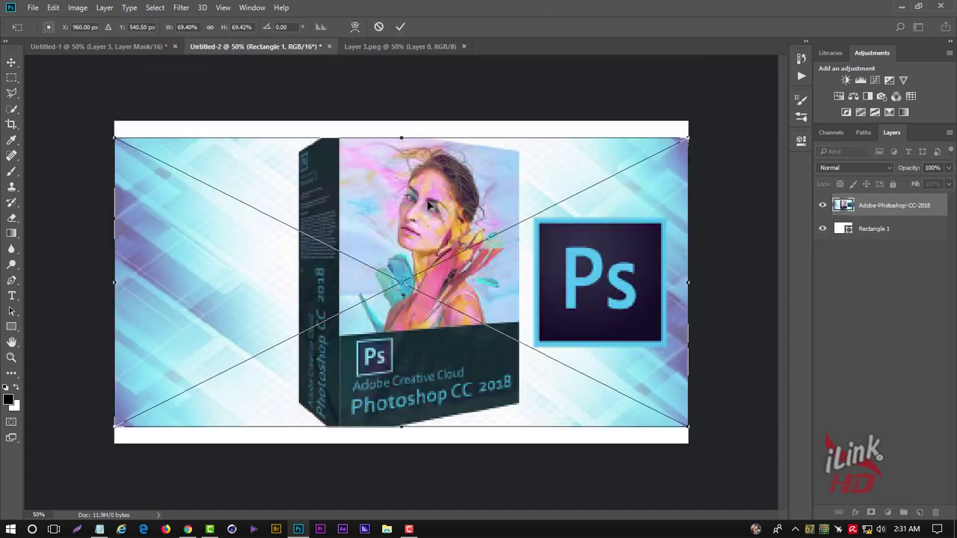
click(402, 27)
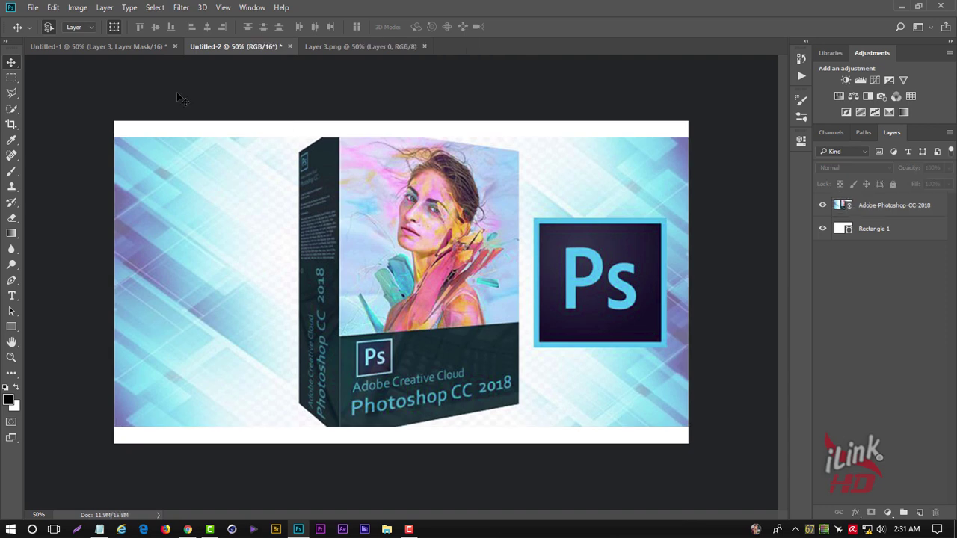
Place watermark Final.png embedded in the top-left corner of the canvas.
click(33, 7)
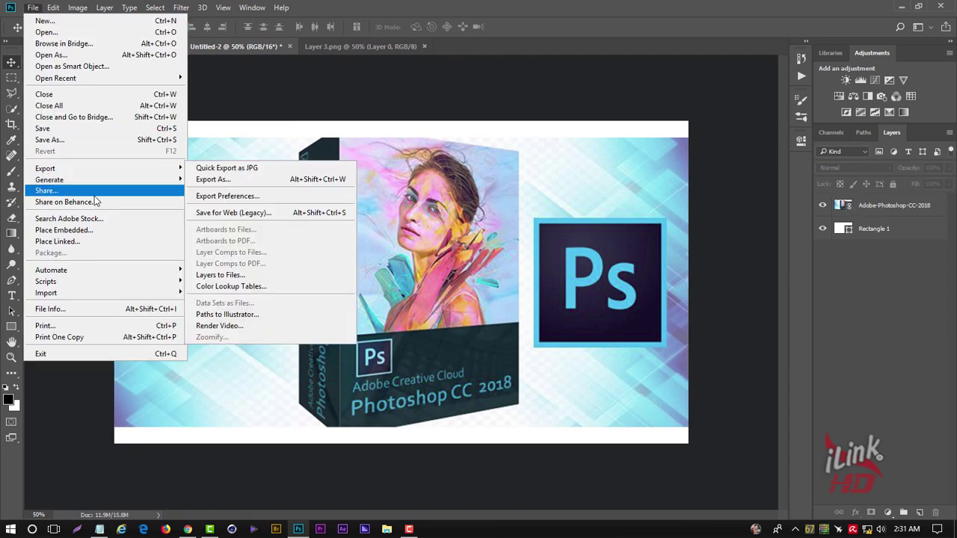
click(96, 231)
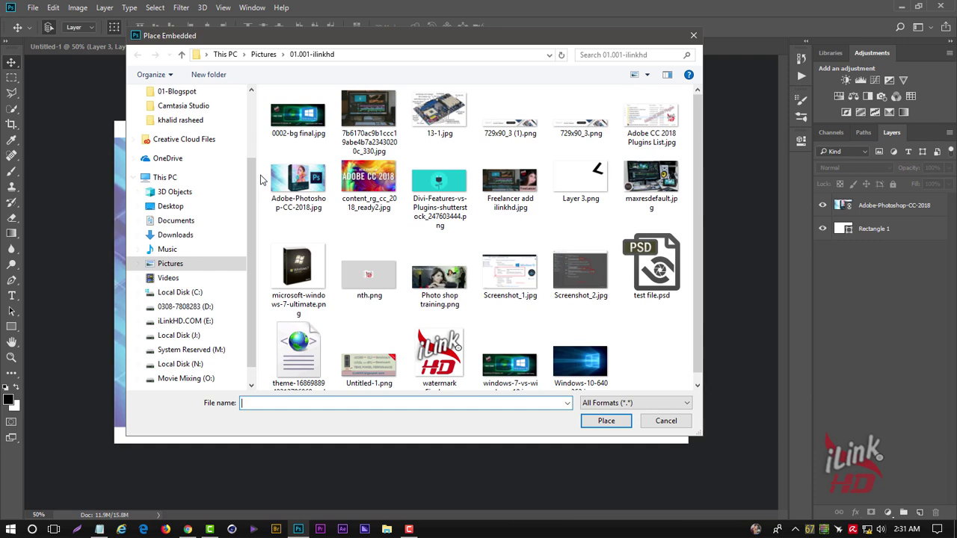
click(440, 187)
click(440, 355)
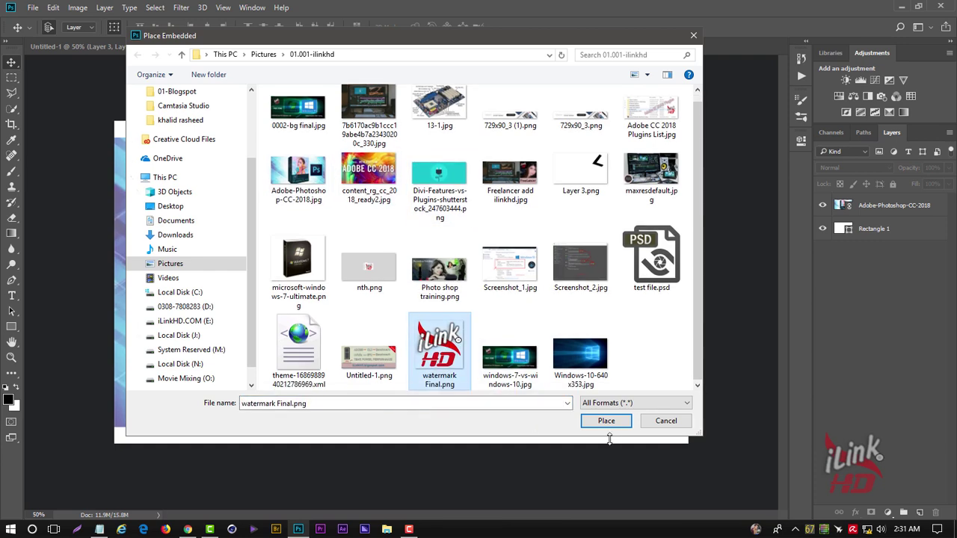
click(627, 423)
drag(406, 255, 188, 167)
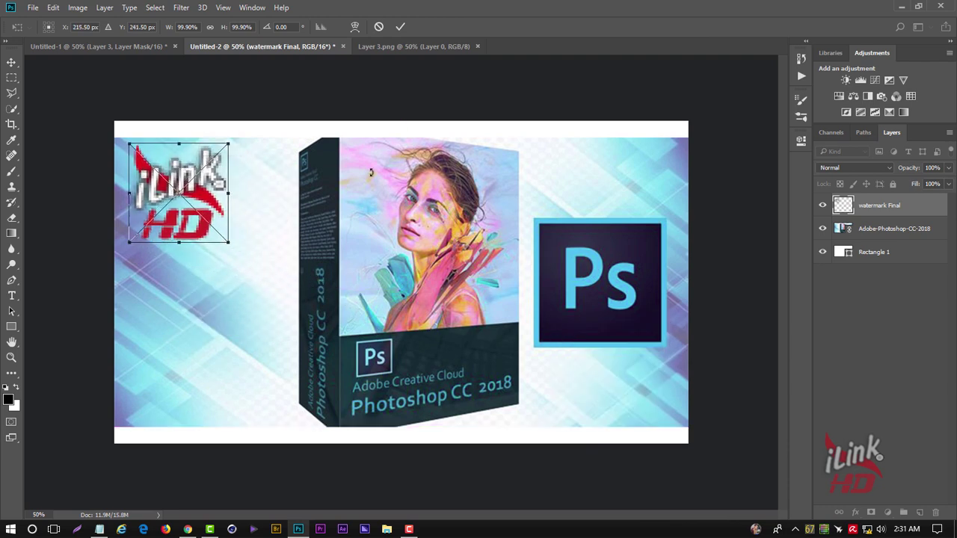
click(400, 26)
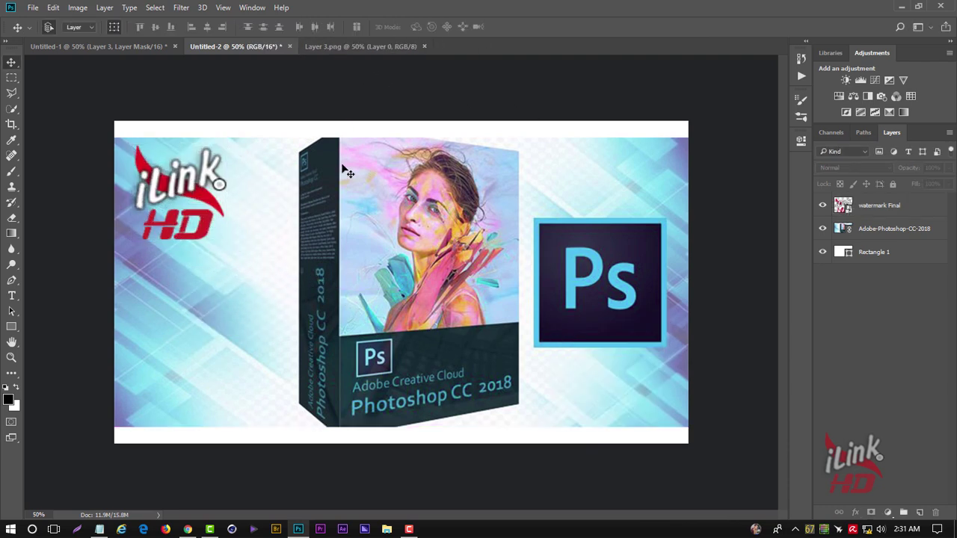
click(417, 188)
key(ctrl+plus)
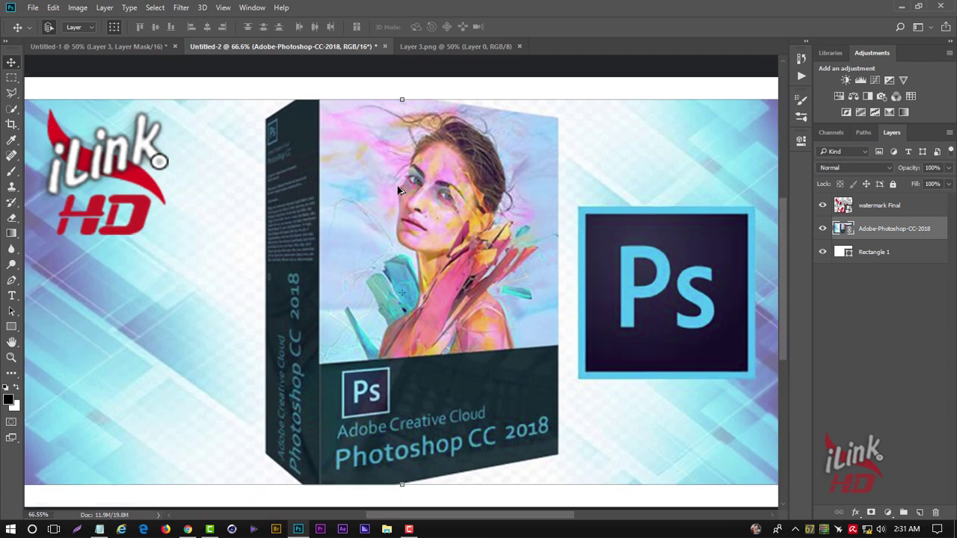
Rasterize the Adobe-Photoshop-CC-2018 box photo layer, leaving its blend mode unchanged.
scroll(485, 169, down, 3)
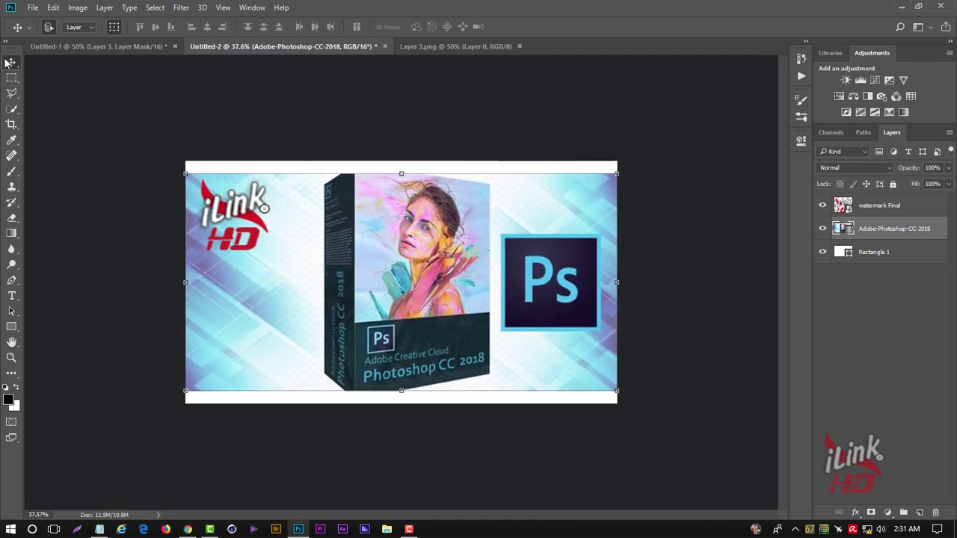
click(880, 169)
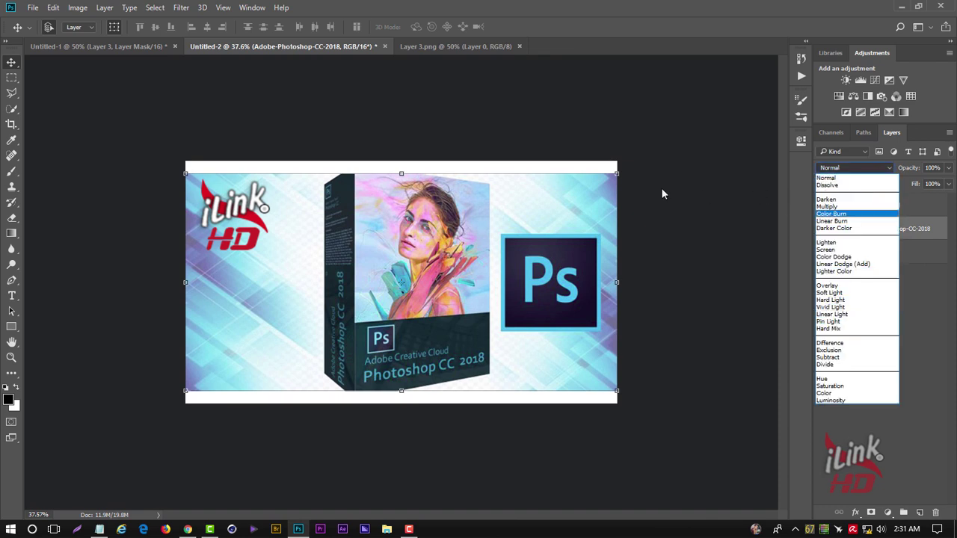
click(428, 261)
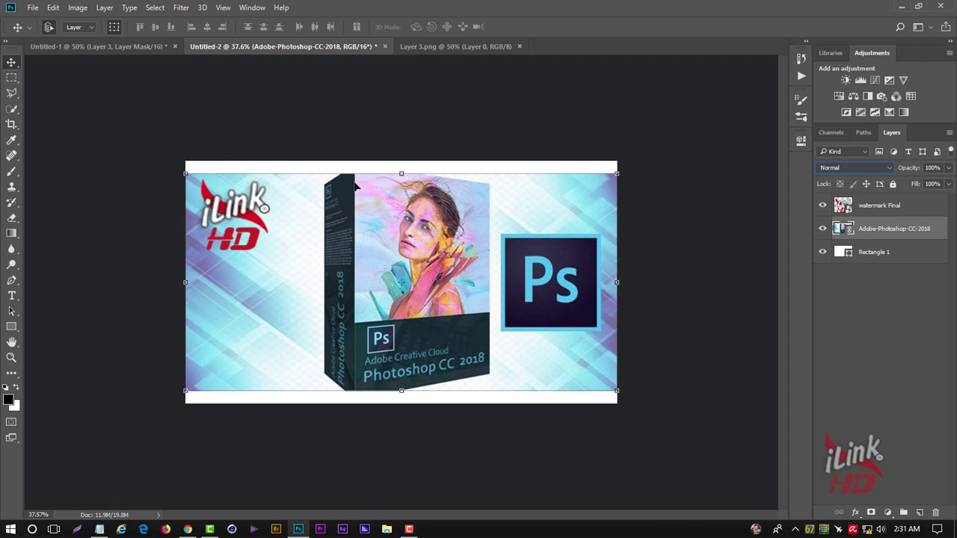
right_click(881, 233)
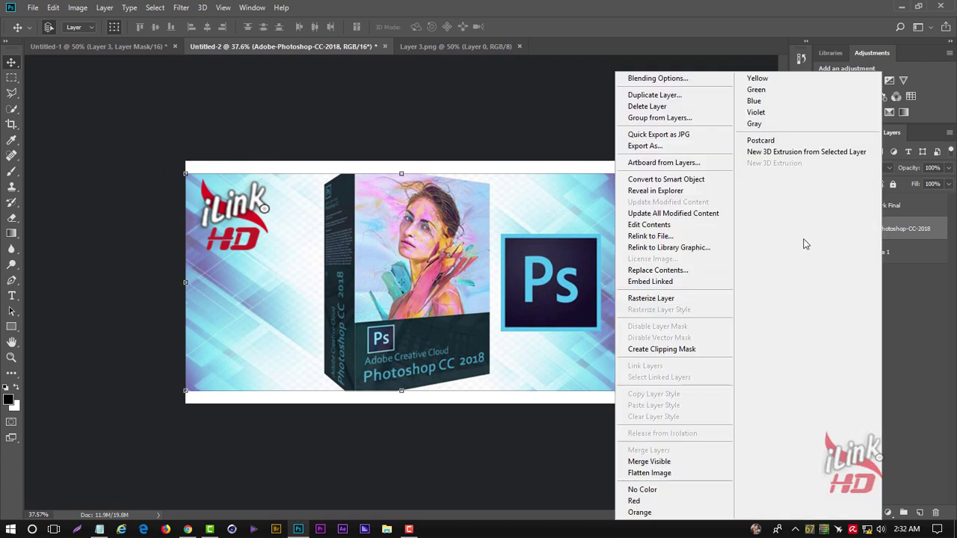
click(663, 302)
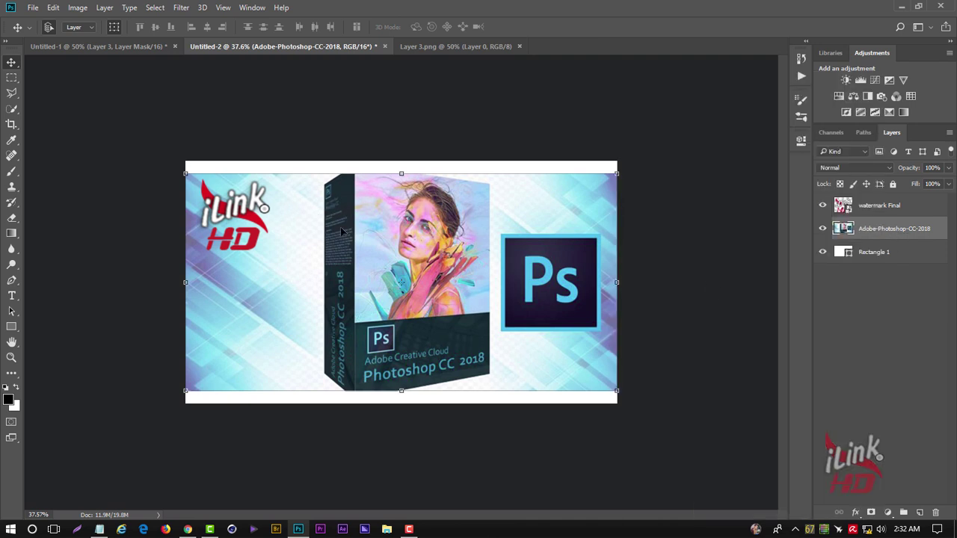
key(m)
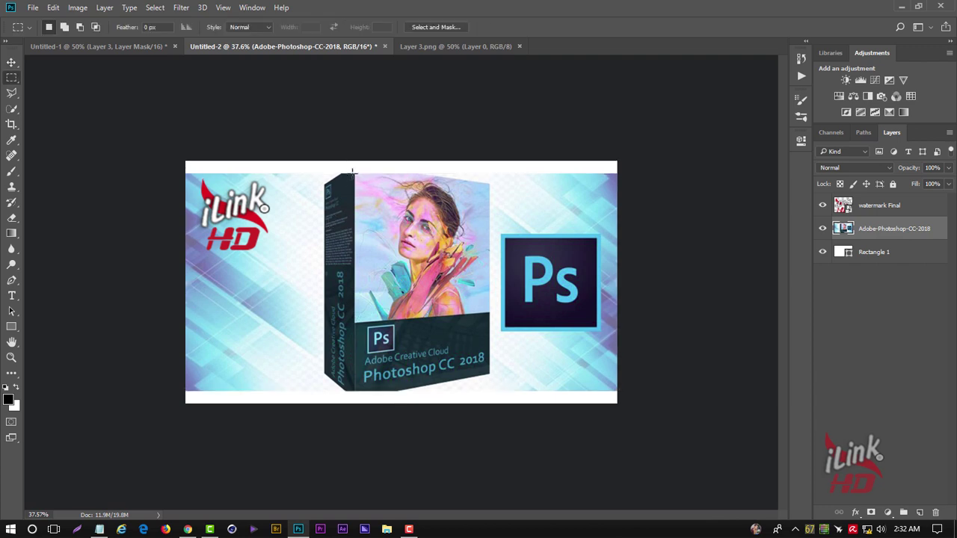
Copy the box's front-face portrait to the left of the box, scaled to about 79%.
drag(355, 179, 491, 310)
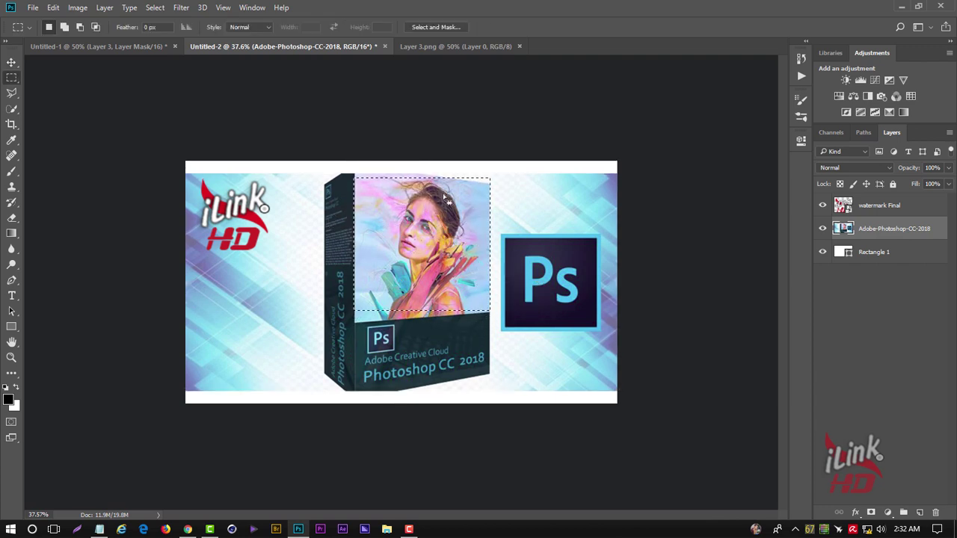
key(v)
drag(461, 232, 460, 216)
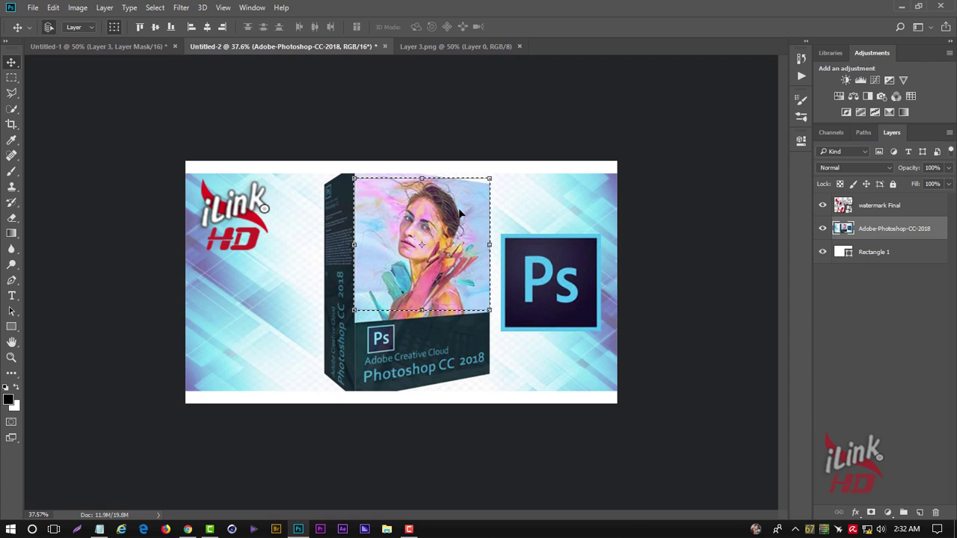
drag(460, 214, 331, 275)
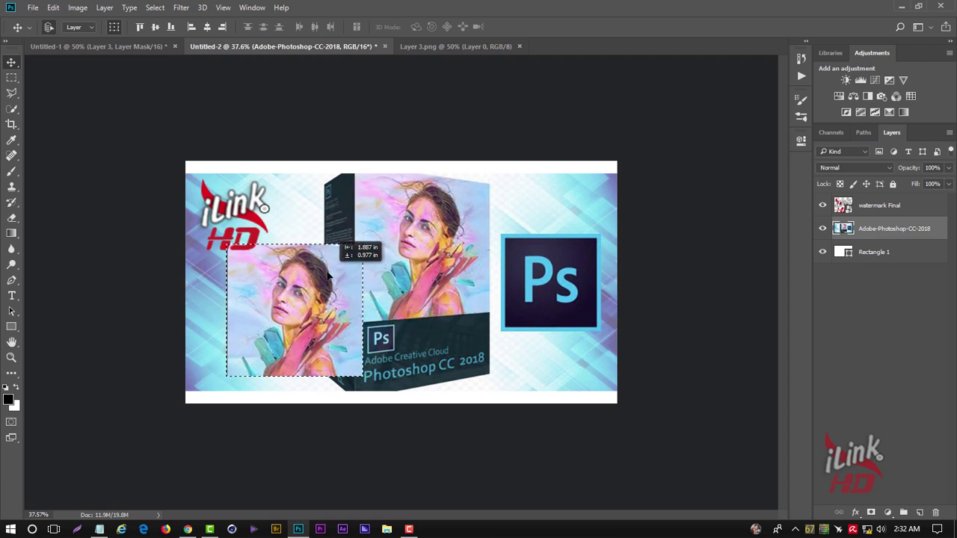
drag(329, 275, 341, 287)
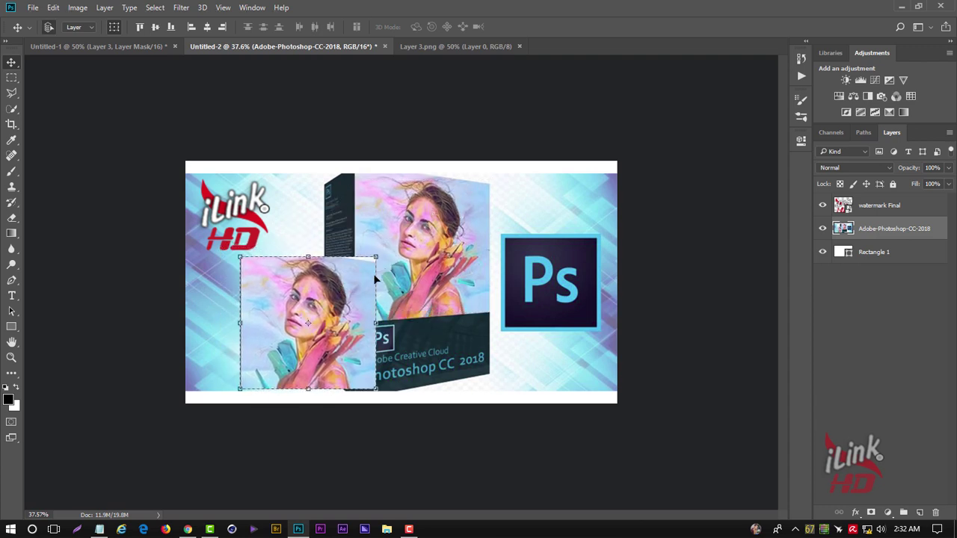
drag(379, 258, 341, 266)
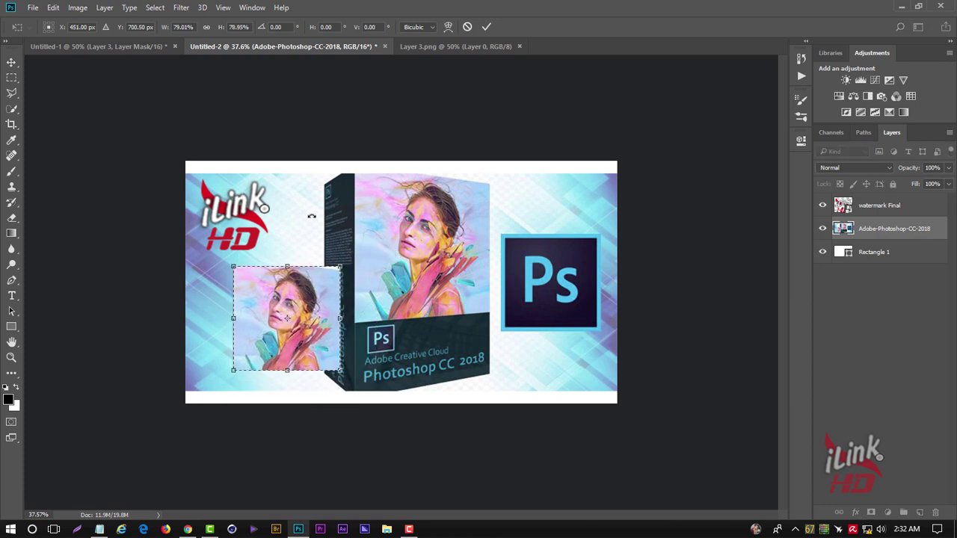
click(486, 27)
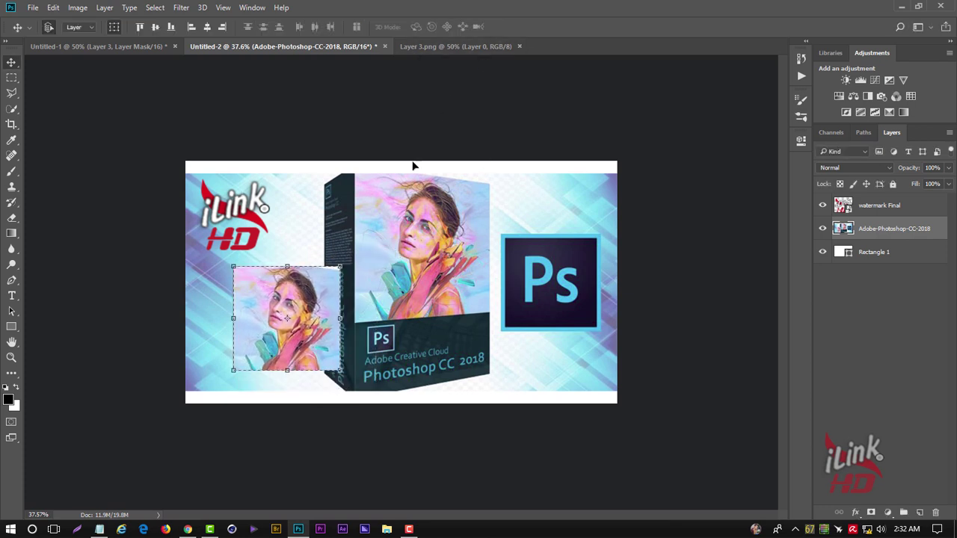
Deselect, then undo an accidental photo-layer shift back to the selected small copy.
key(ctrl+d)
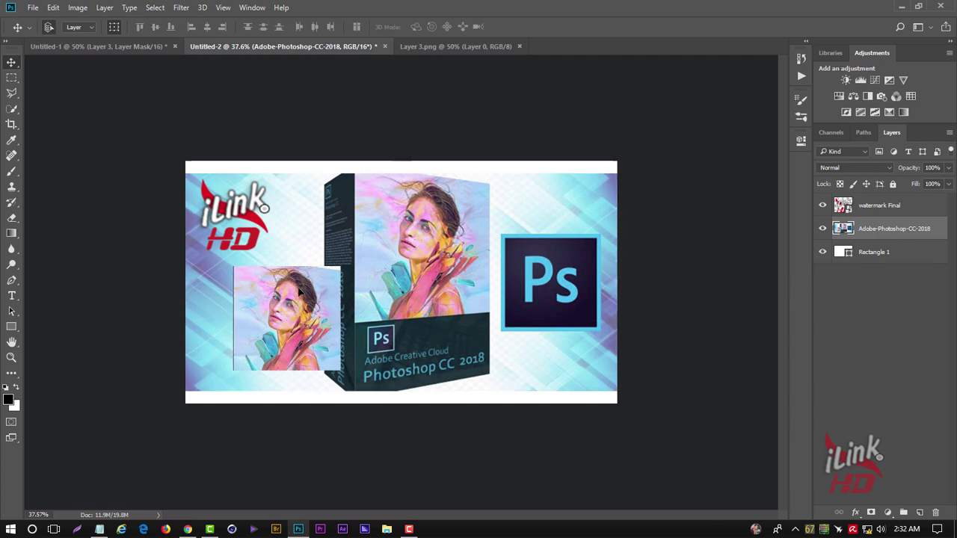
mouse_move(287, 293)
mouse_down()
mouse_move(323, 298)
mouse_move(293, 294)
mouse_up()
key(ctrl+alt+z)
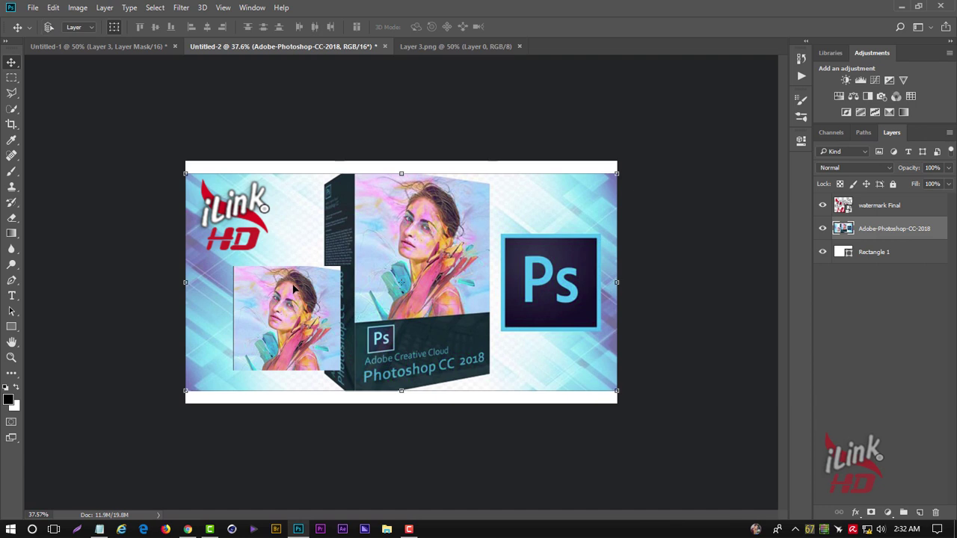
key(ctrl+alt+z)
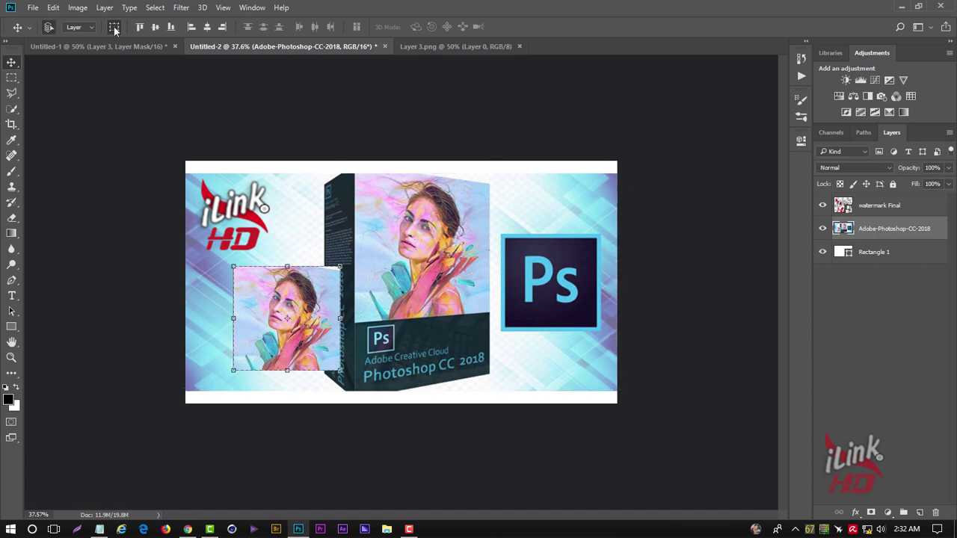
Copy the small portrait onto new Layer 1 and place it over the box's lower right edge.
click(103, 8)
mouse_move(112, 21)
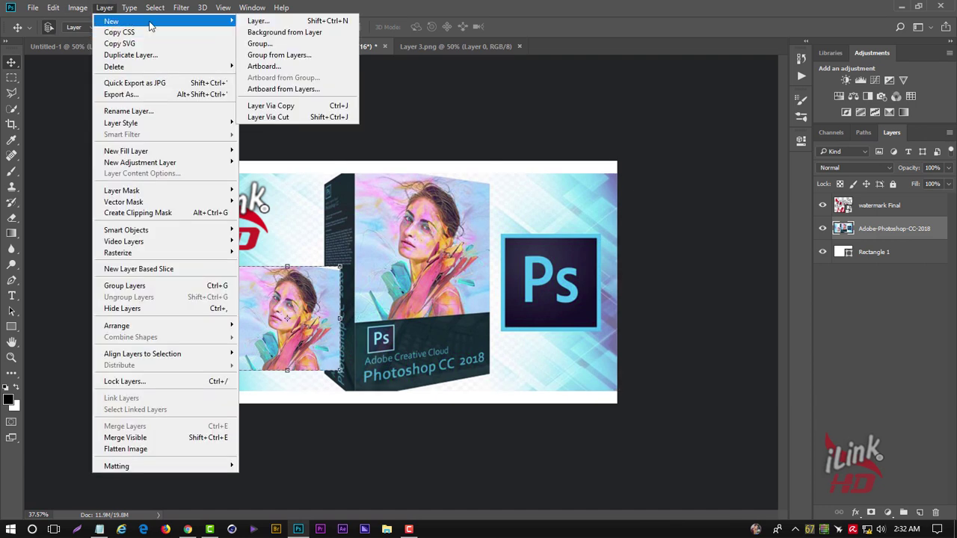
click(322, 105)
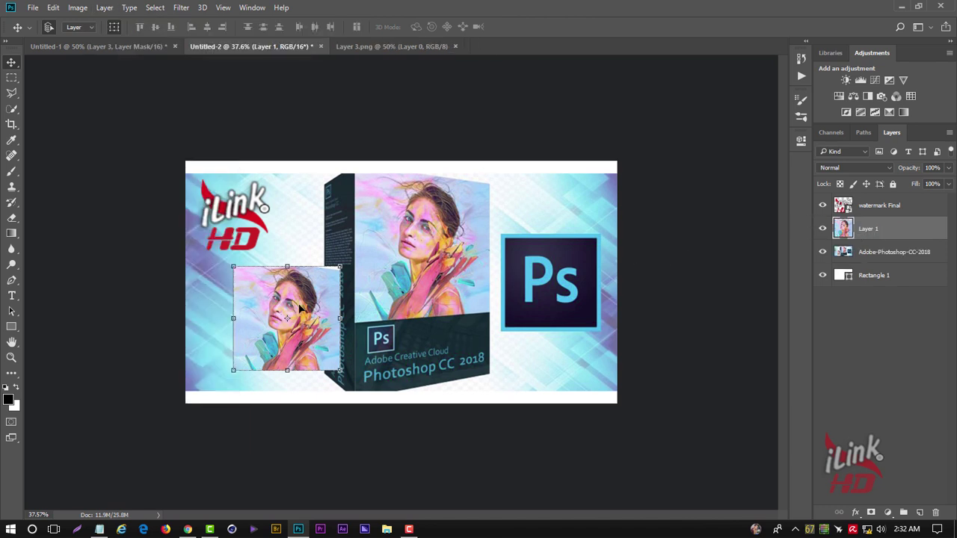
drag(299, 306, 539, 325)
mouse_move(292, 293)
mouse_down()
mouse_move(244, 305)
mouse_move(310, 295)
mouse_up()
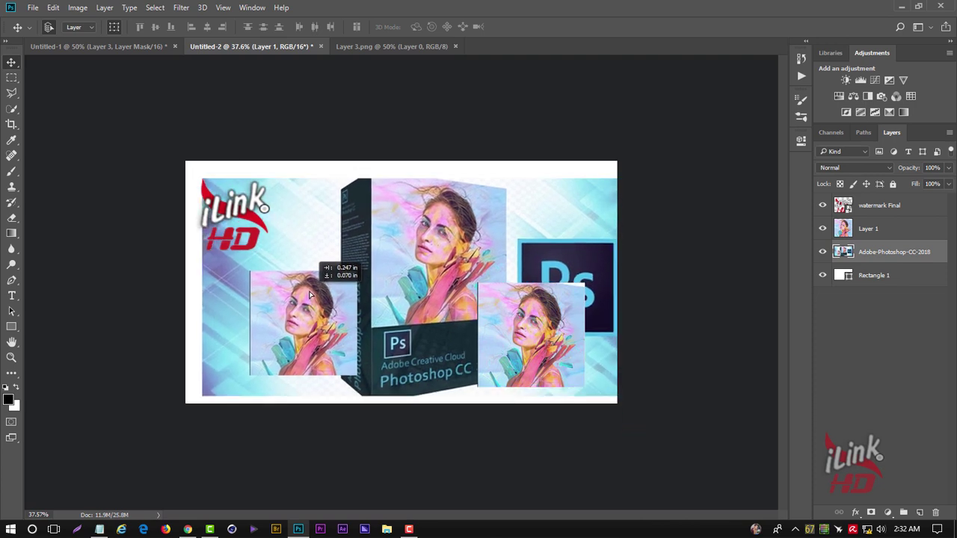
drag(496, 336, 522, 311)
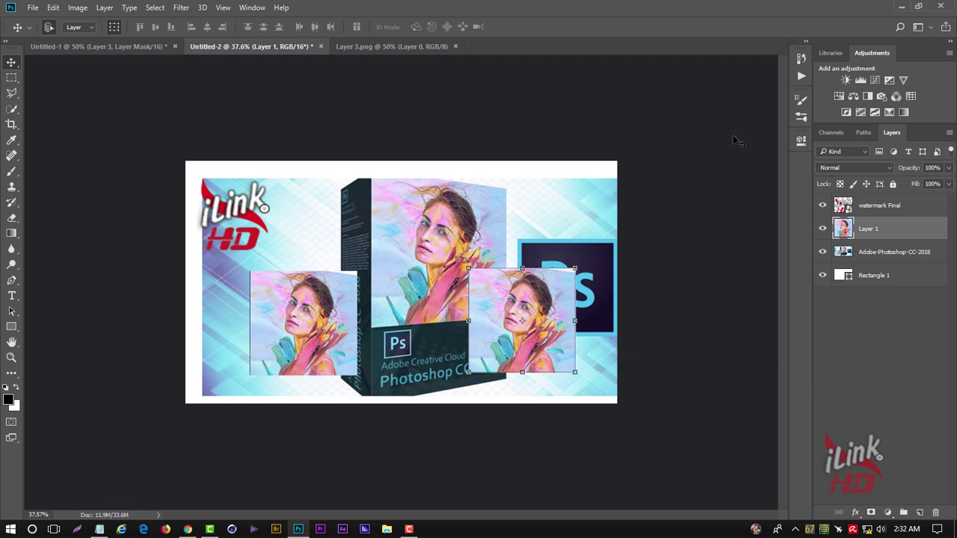
Try Multiply, Color Burn and Screen blending on Layer 1 while moving the portrait around.
click(870, 169)
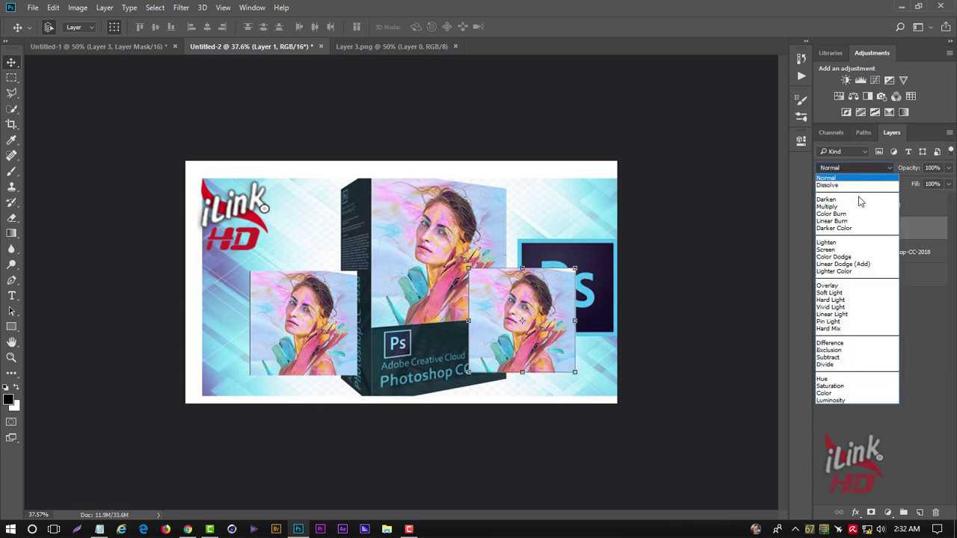
click(858, 207)
mouse_move(536, 297)
mouse_down()
mouse_move(554, 185)
mouse_move(545, 183)
mouse_up()
click(858, 169)
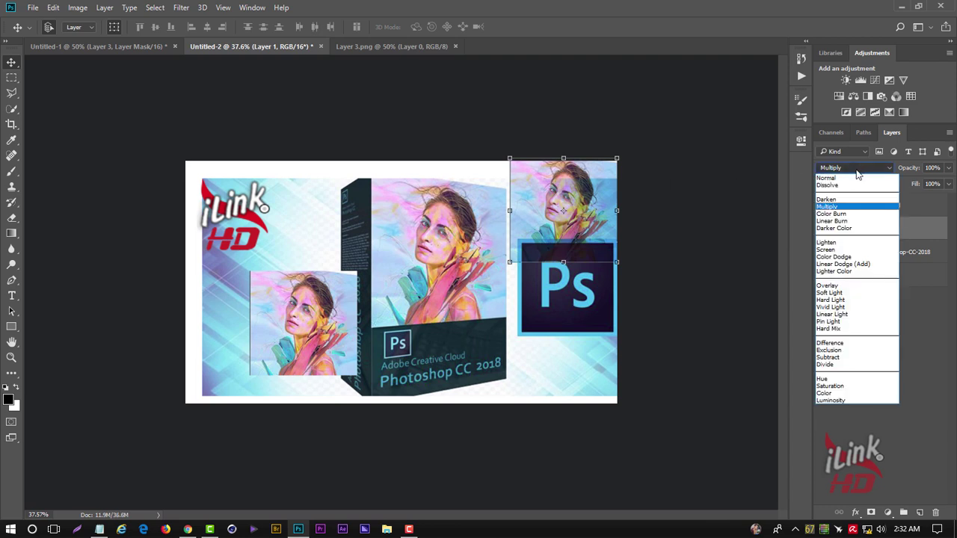
click(857, 214)
mouse_move(526, 196)
mouse_down()
mouse_move(553, 332)
mouse_move(544, 238)
mouse_move(554, 211)
mouse_move(272, 224)
mouse_up()
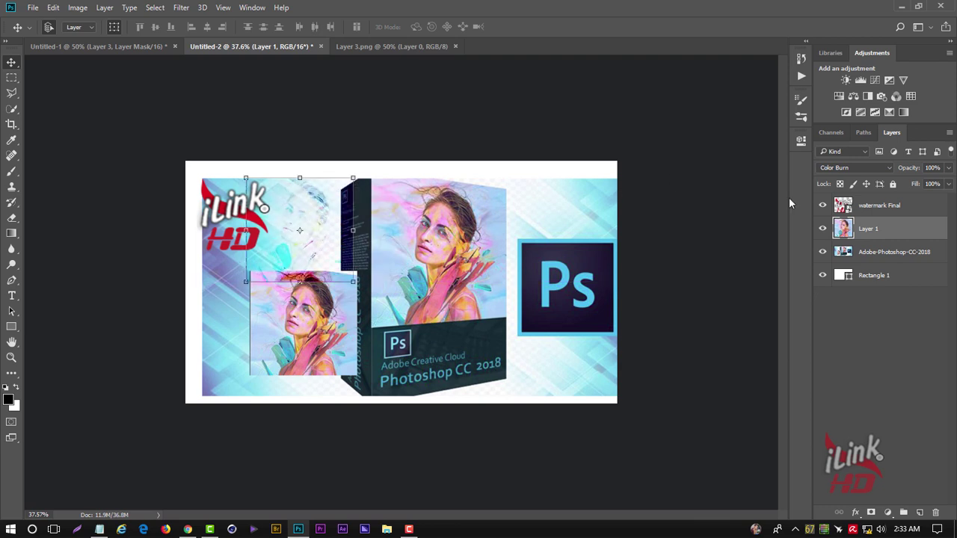
click(855, 167)
click(852, 249)
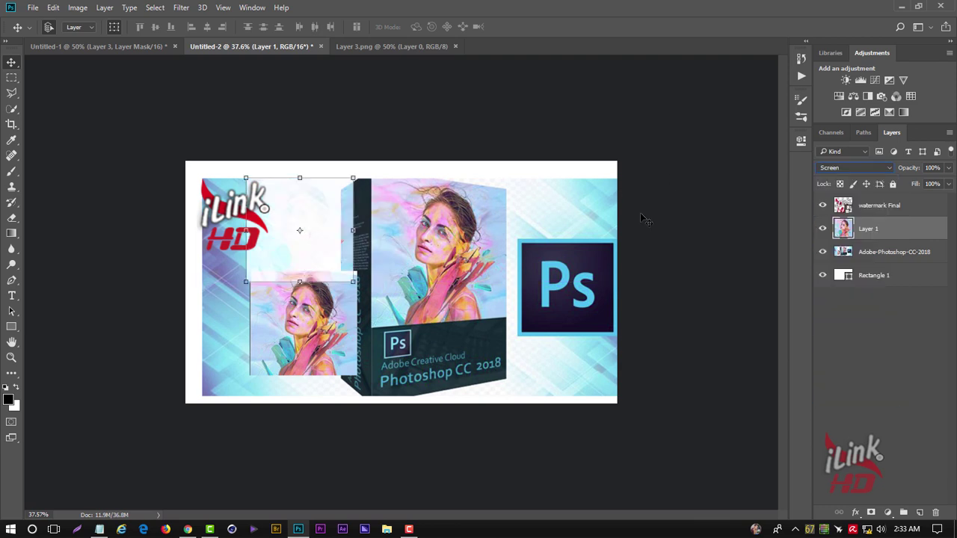
drag(327, 209, 566, 203)
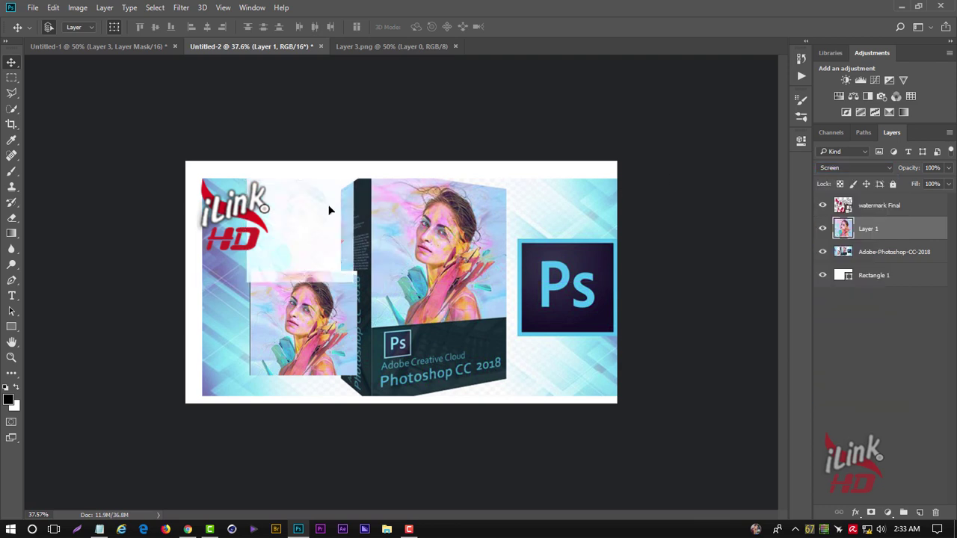
Try Overlay, Soft Light and Difference blending on Layer 1, moving the portrait left.
click(850, 168)
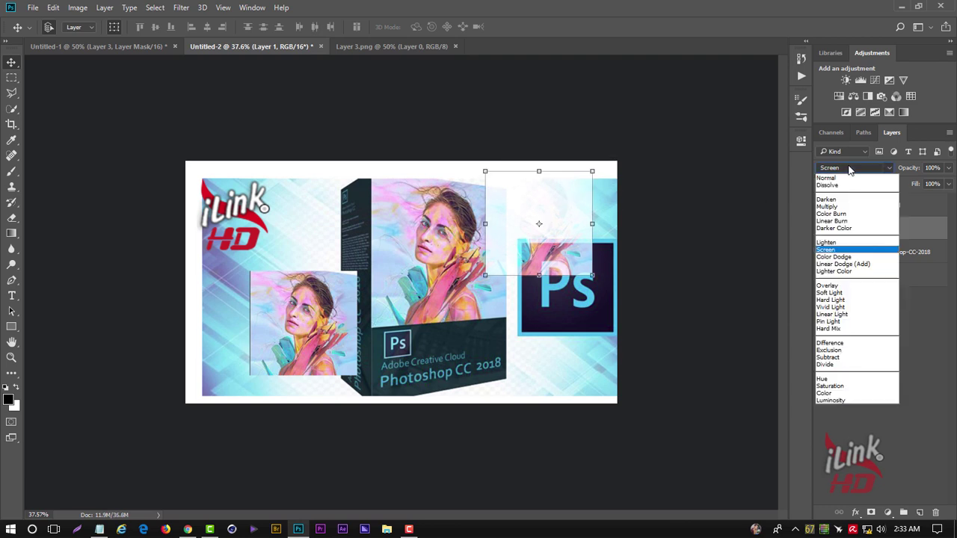
click(855, 286)
click(843, 169)
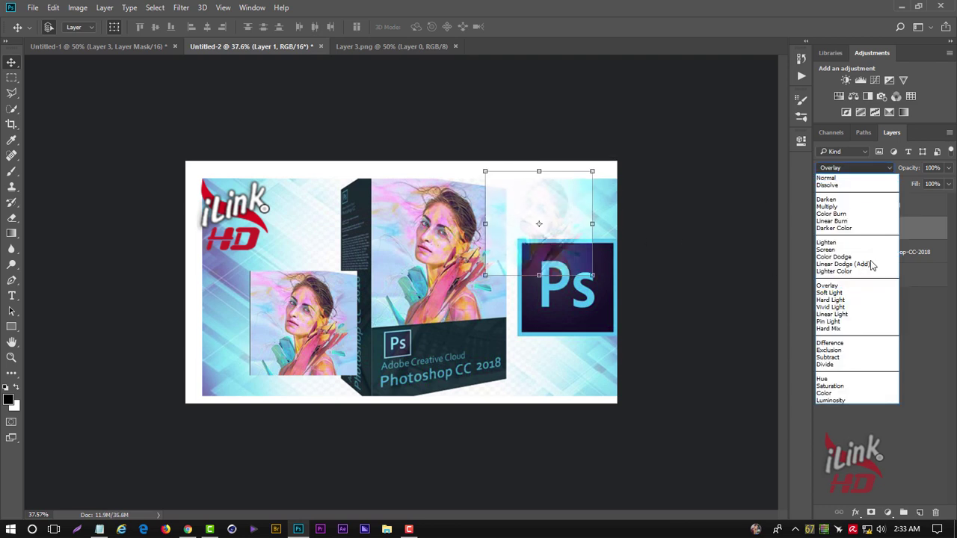
click(830, 293)
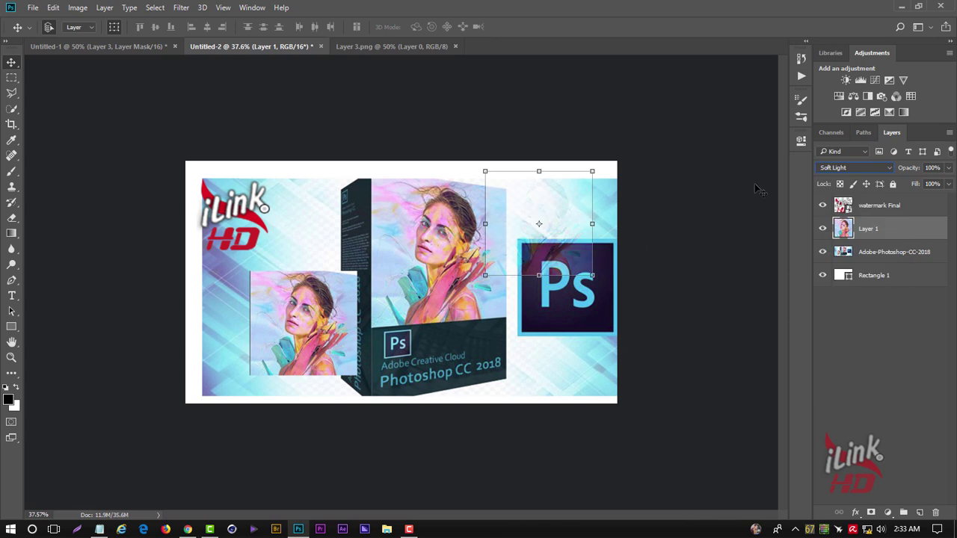
click(836, 169)
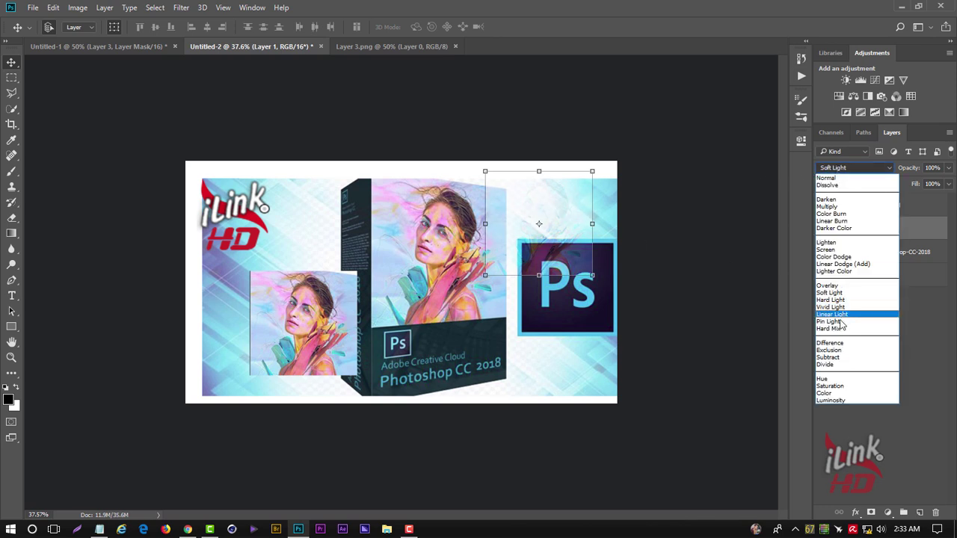
click(830, 344)
mouse_move(518, 194)
mouse_down()
mouse_move(297, 222)
mouse_move(311, 295)
mouse_up()
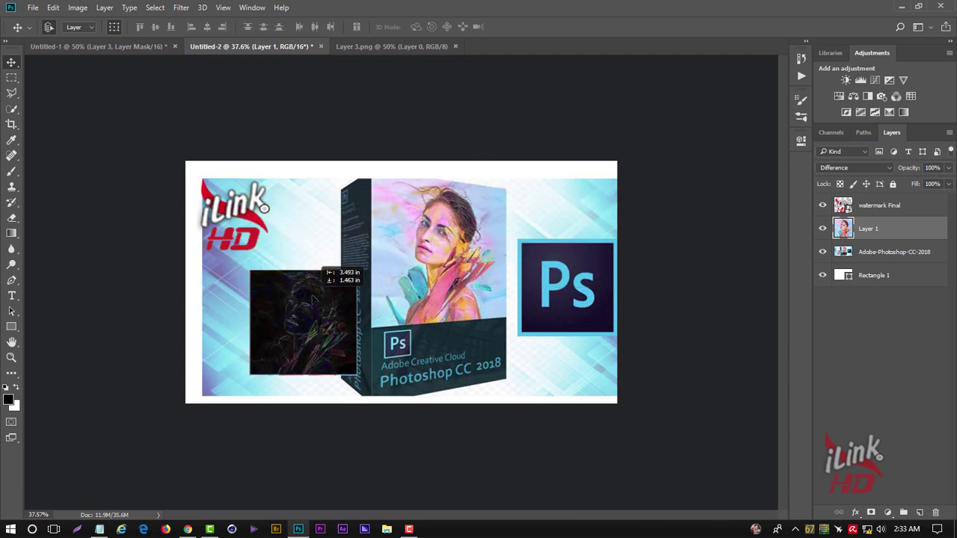
Return Layer 1 to Normal blending and move the portrait to the lower right by the Ps logo.
key(ctrl+t)
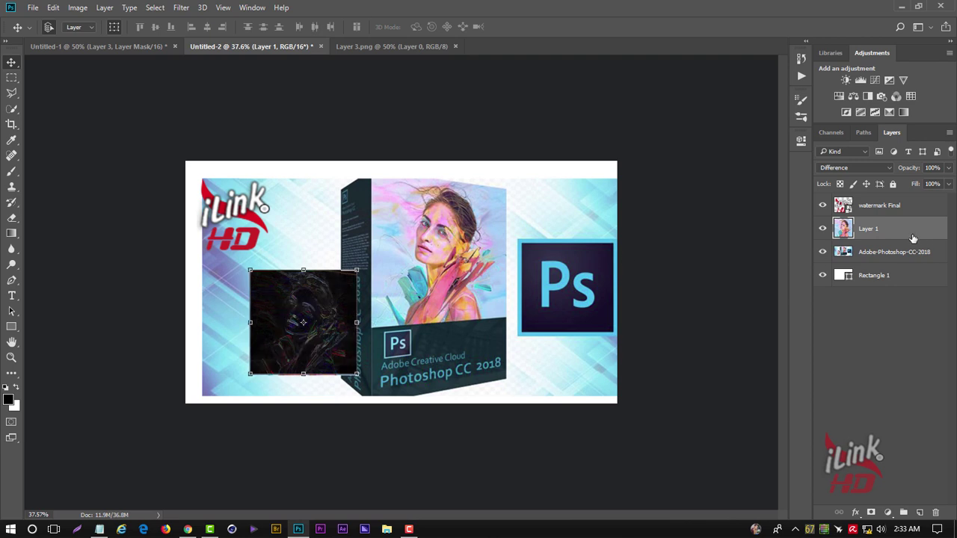
click(856, 168)
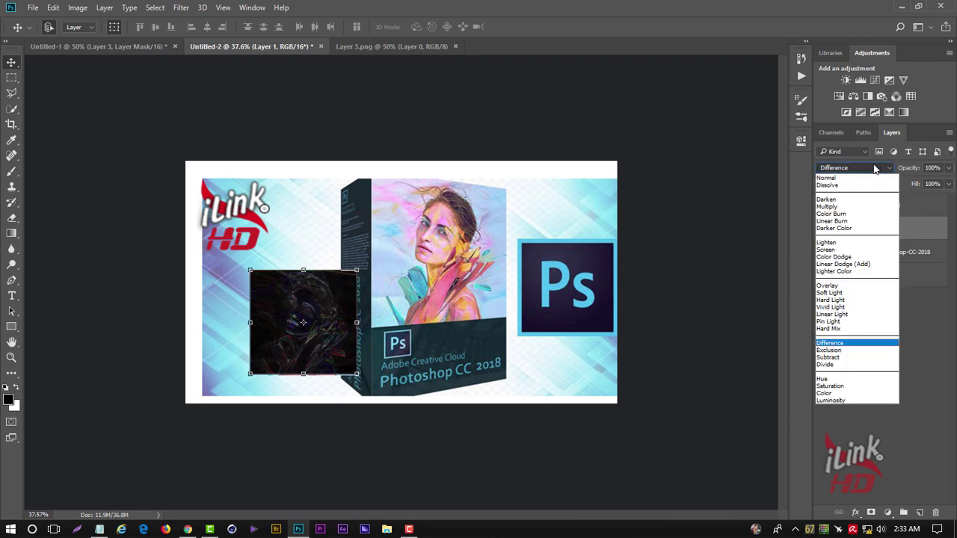
click(834, 180)
alt+drag(303, 303, 546, 314)
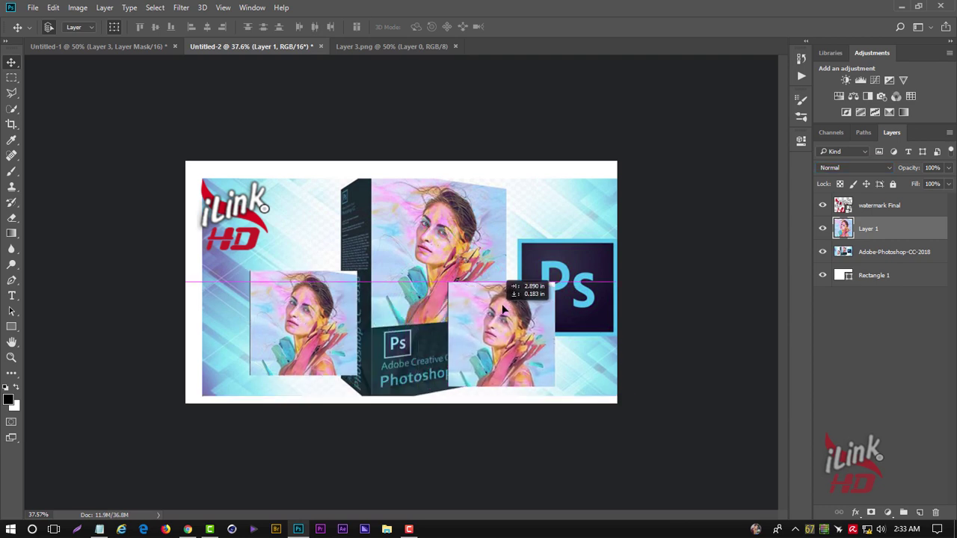
Give Layer 1 a 9 px red outside stroke and move the face copy up to the top right.
double_click(915, 226)
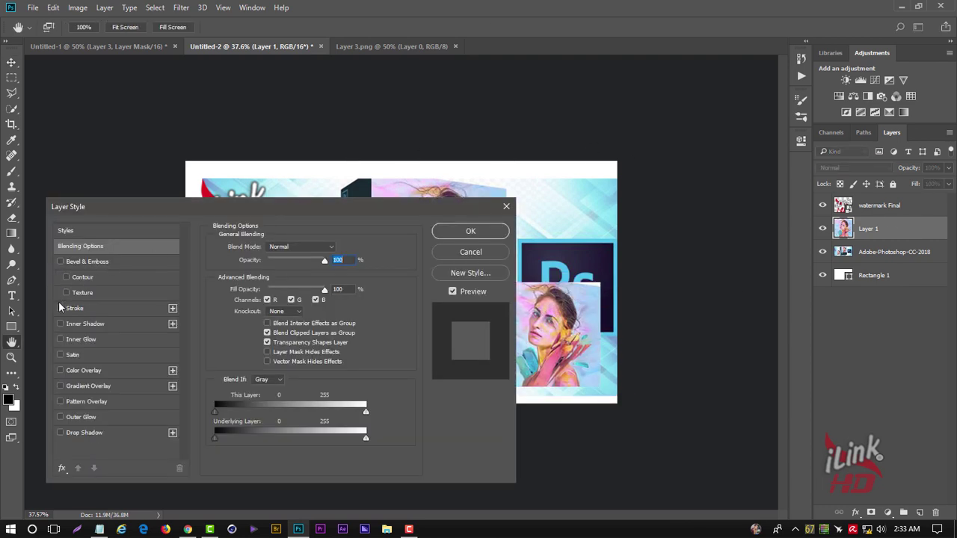
click(60, 307)
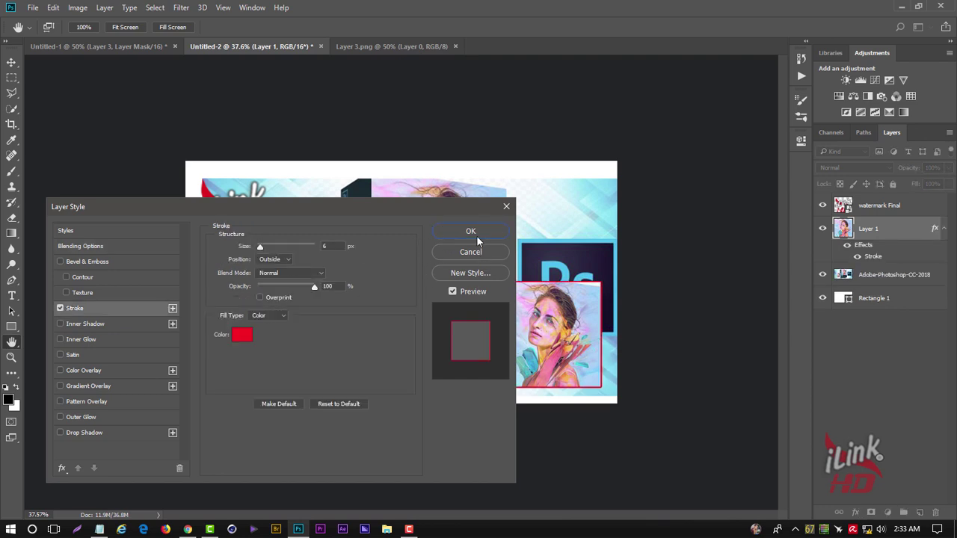
click(276, 259)
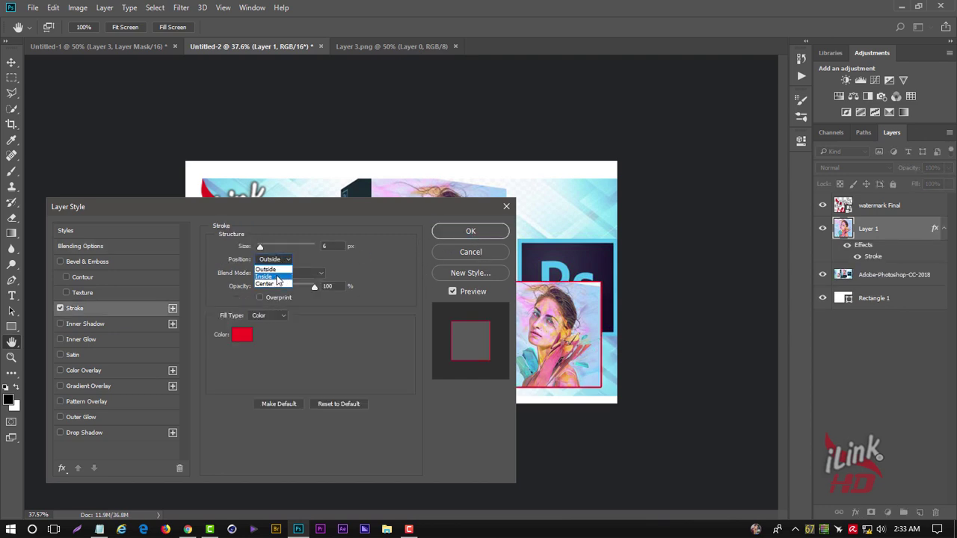
click(290, 260)
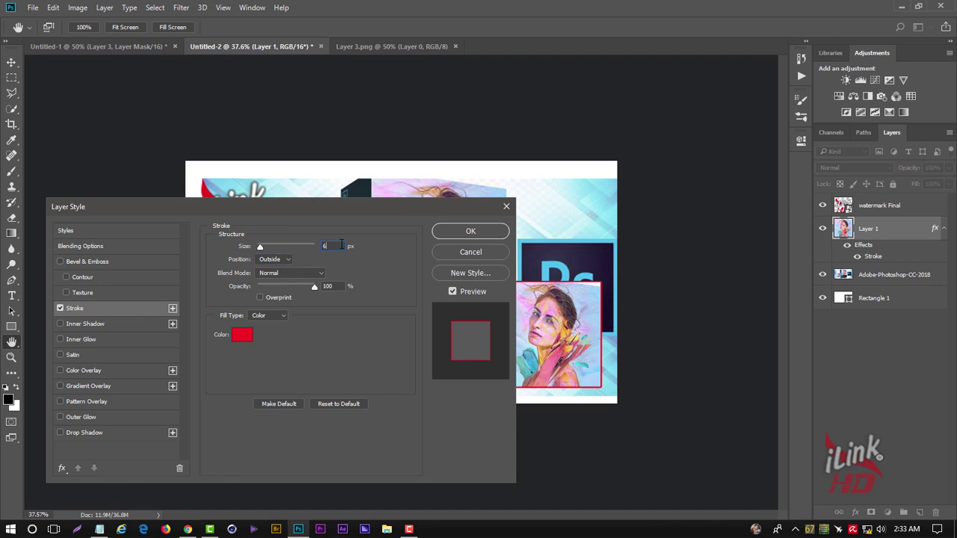
key(Up)
key(Up)
key(Up)
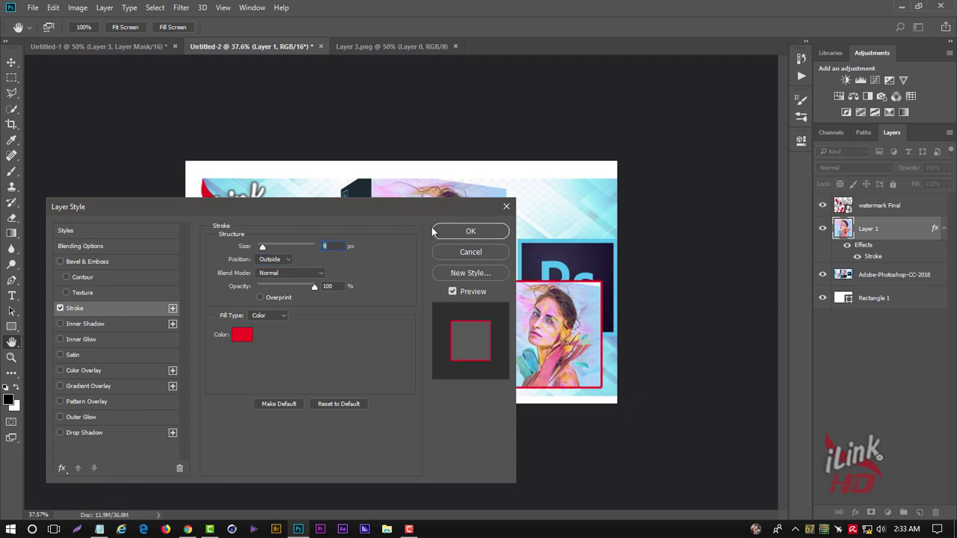
click(446, 231)
key(v)
drag(533, 295, 533, 207)
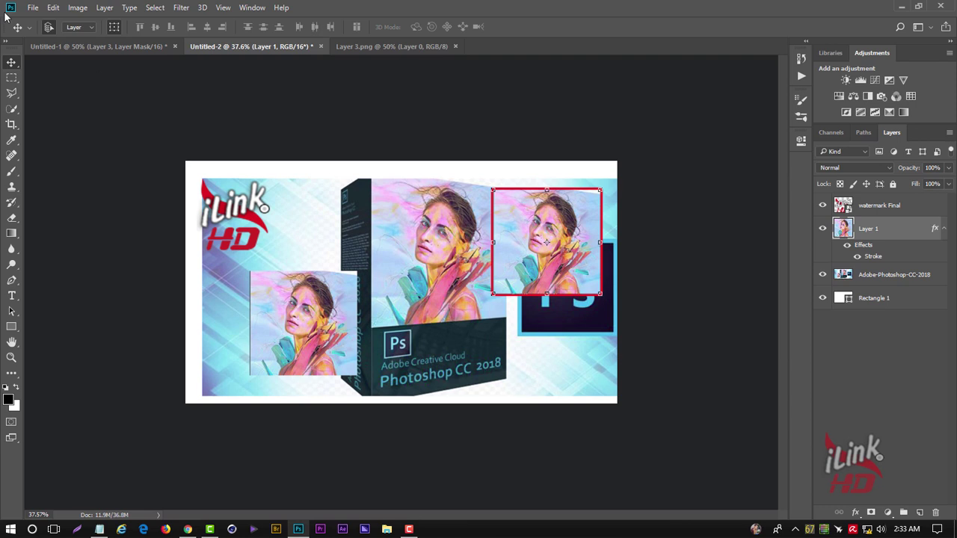
click(74, 8)
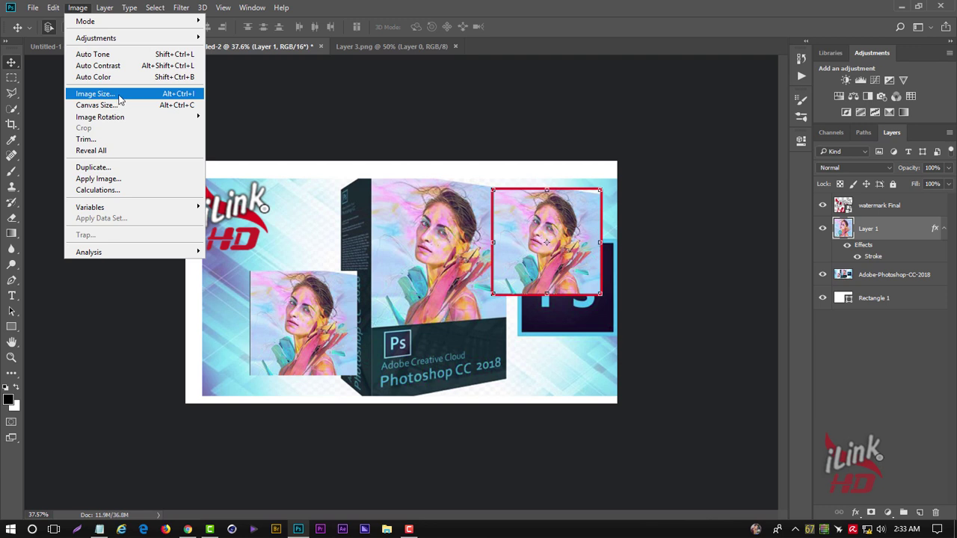
click(119, 98)
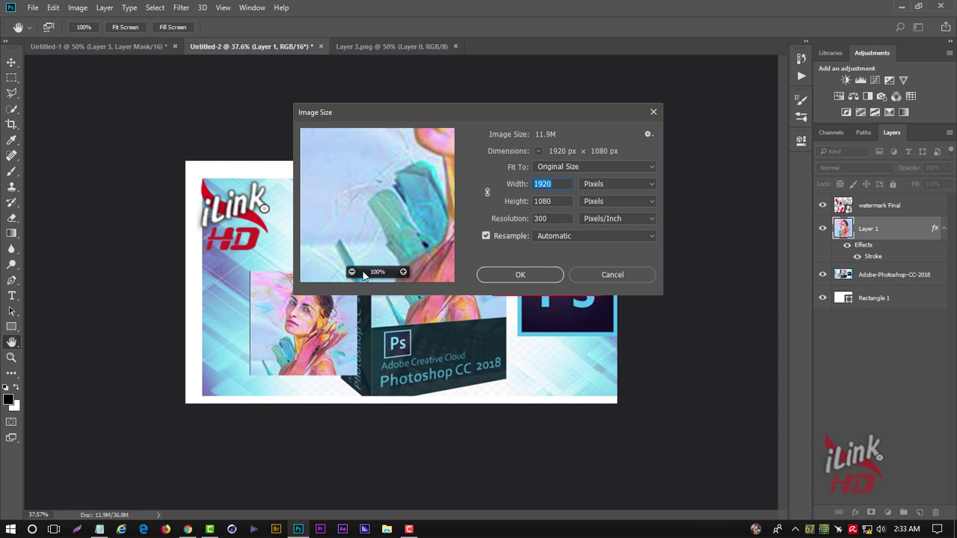
click(352, 273)
click(351, 273)
click(352, 273)
click(352, 273)
click(351, 273)
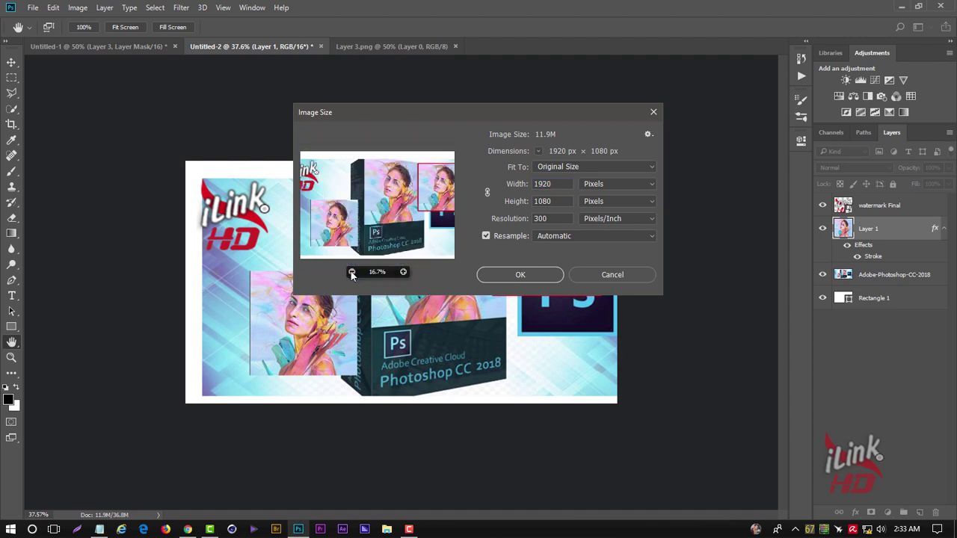
click(351, 273)
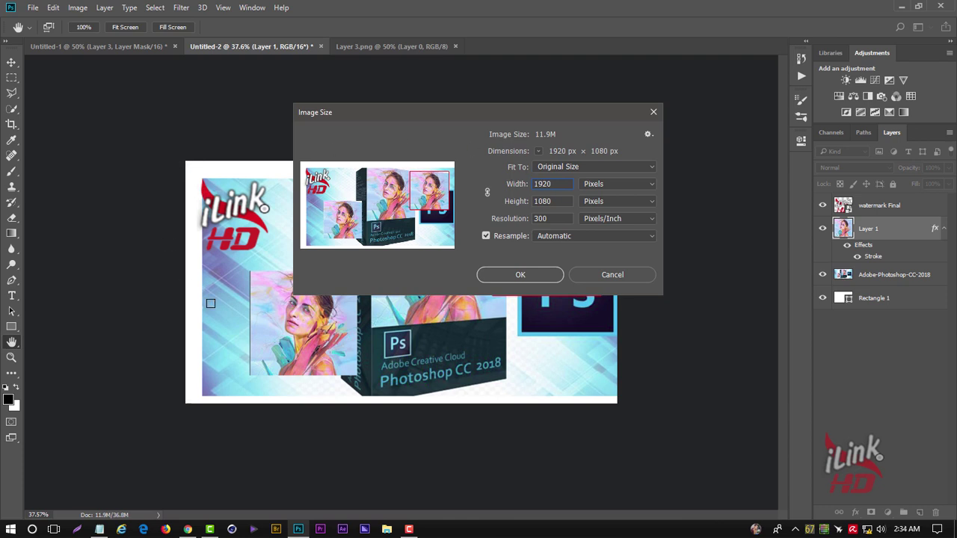
click(623, 276)
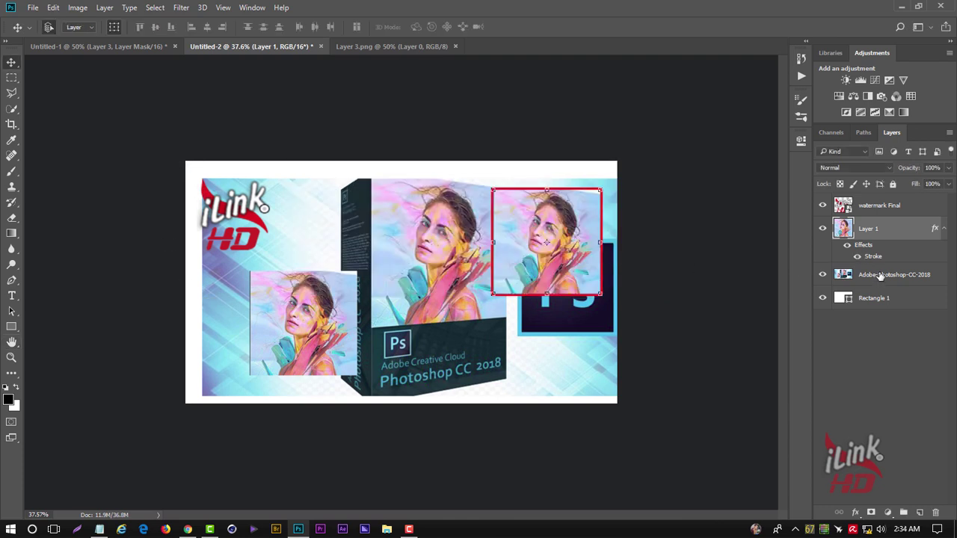
Reselect Layer 1 and free-transform the face copy to about 94%, raised toward the top right.
right_click(891, 231)
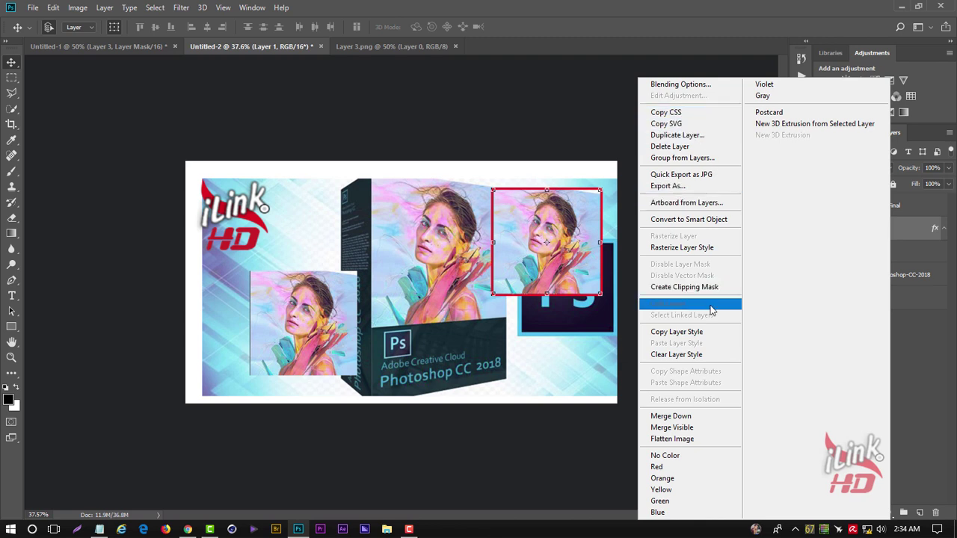
click(918, 234)
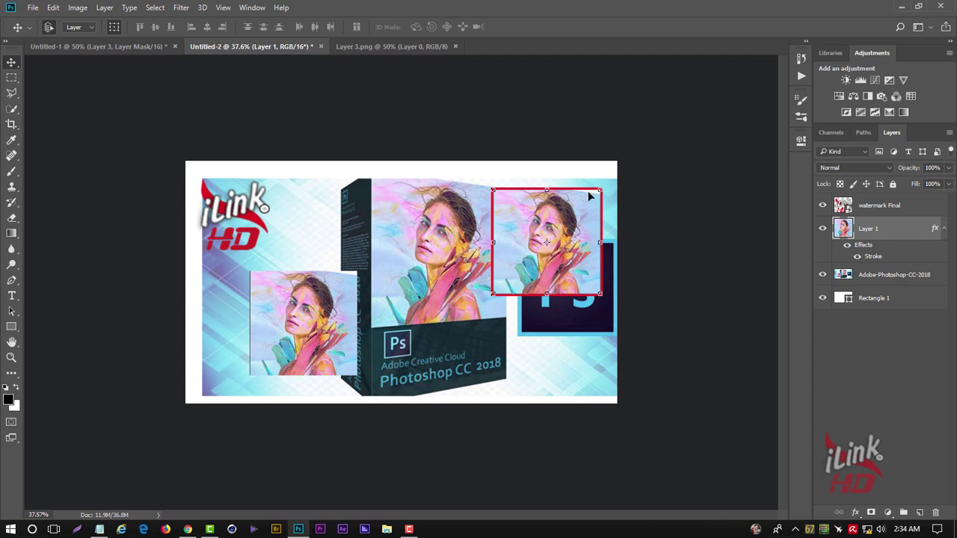
click(653, 151)
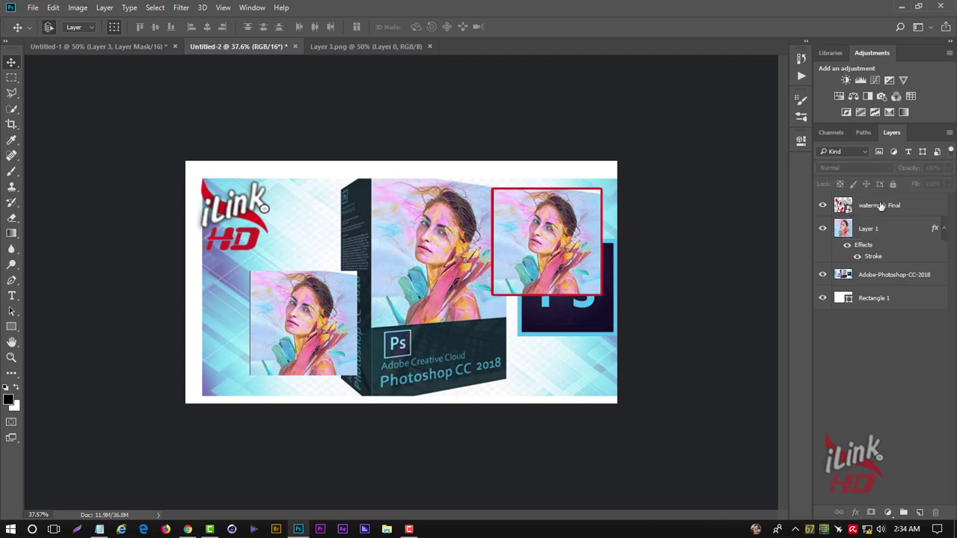
click(888, 236)
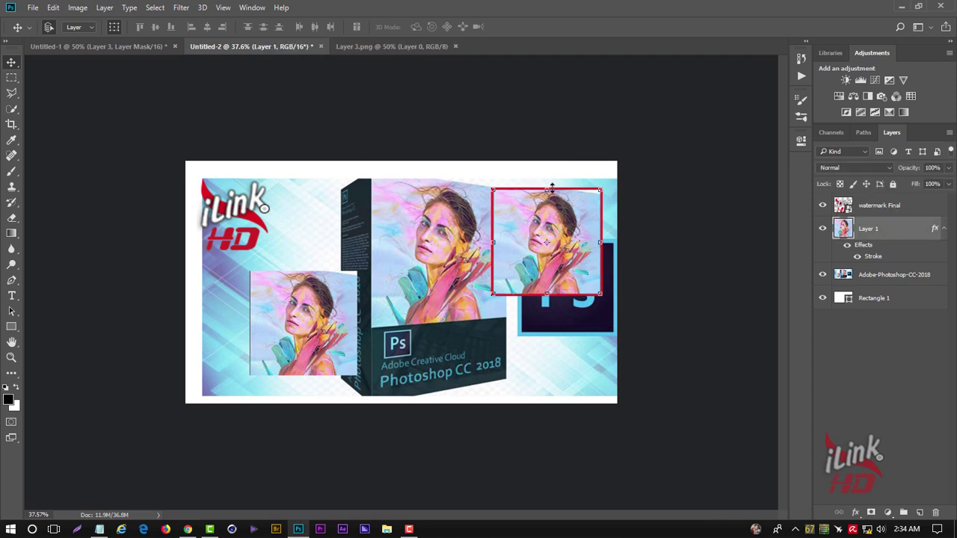
key(ctrl+t)
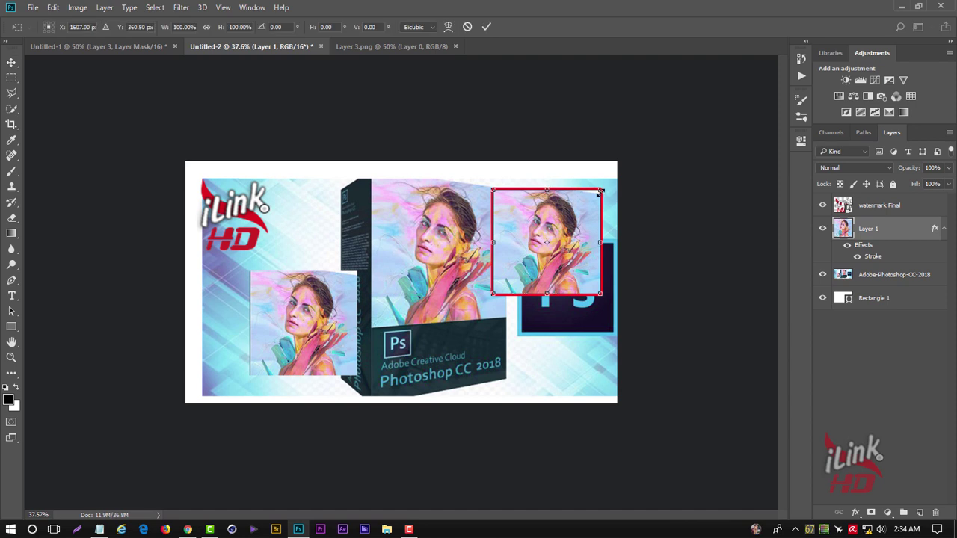
drag(599, 192, 599, 197)
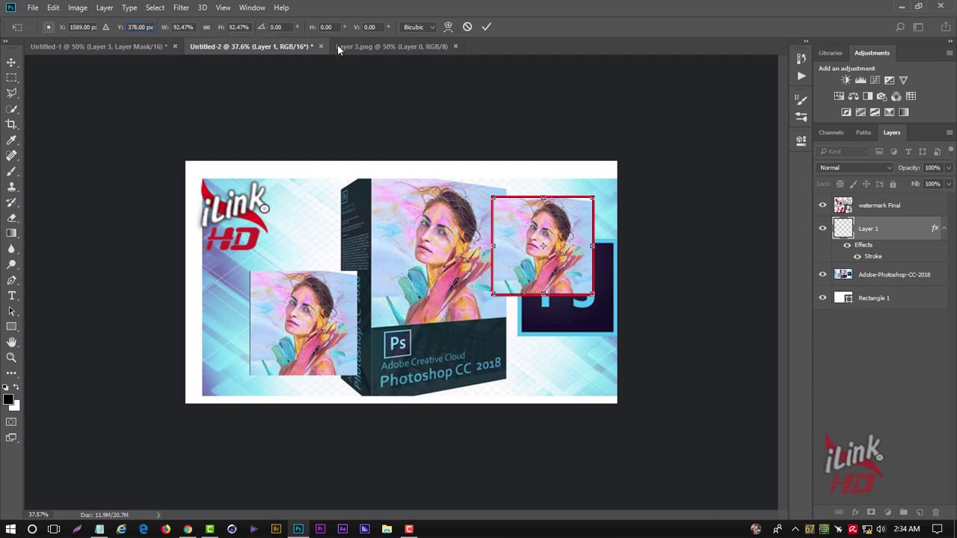
drag(560, 214, 534, 193)
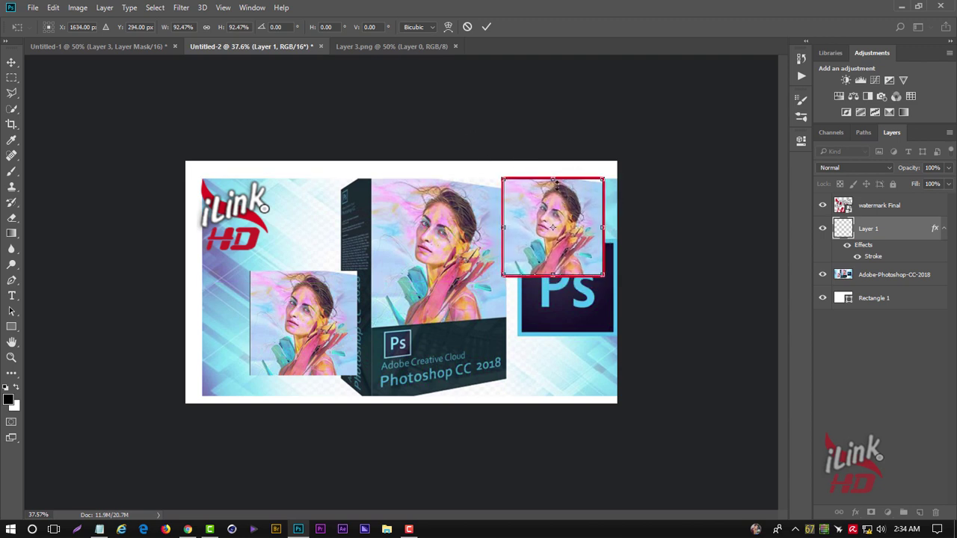
drag(600, 180, 606, 177)
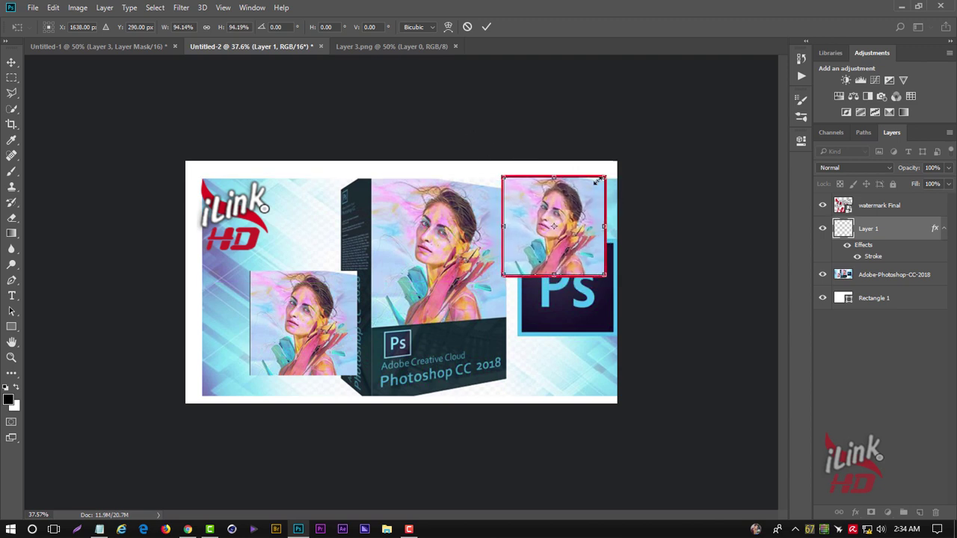
Arch-warp the face copy by bending its top and bottom upward, then place it over the small left photo.
click(433, 28)
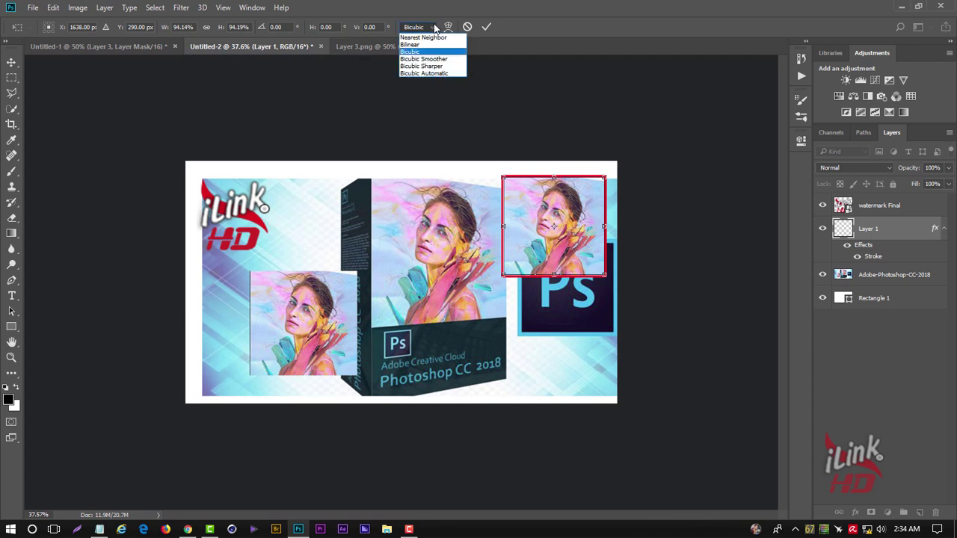
click(449, 27)
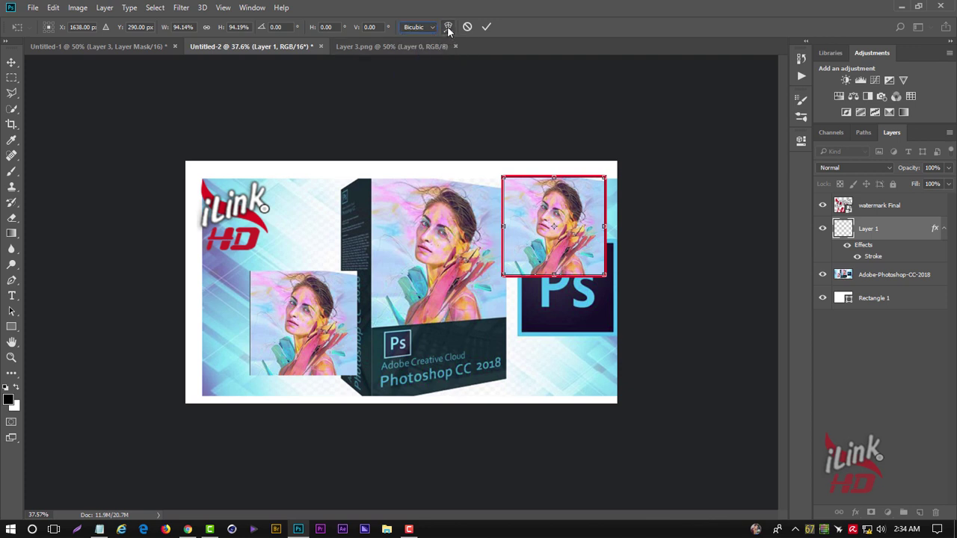
click(449, 27)
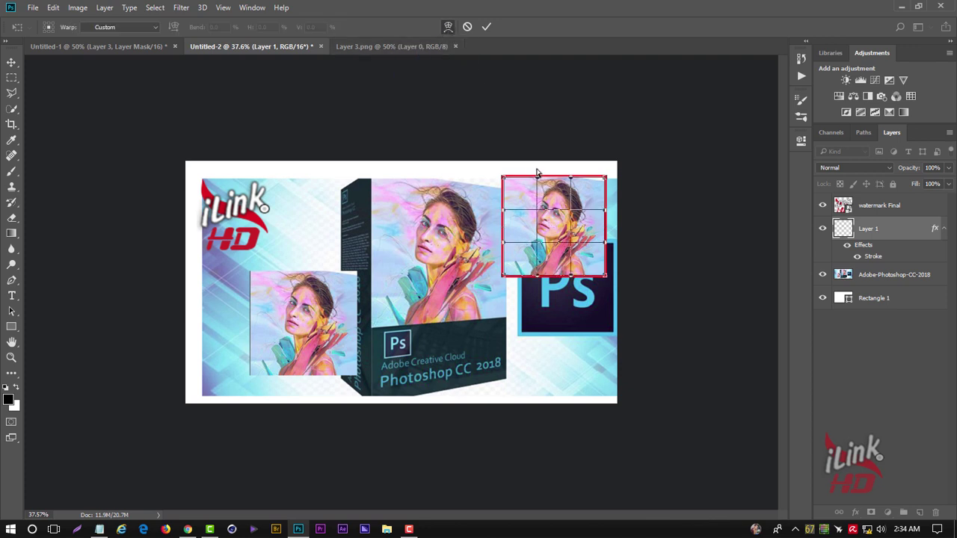
drag(536, 172, 570, 165)
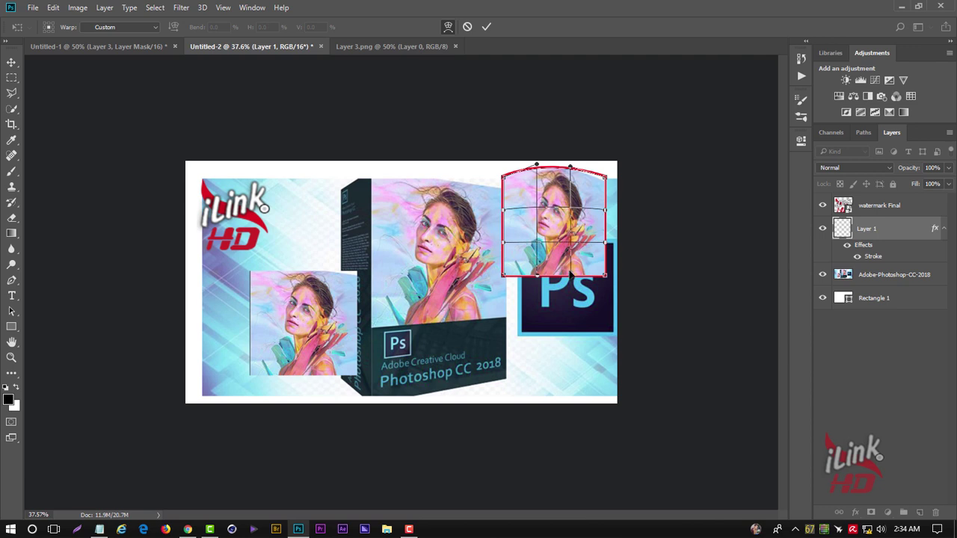
drag(570, 273, 536, 257)
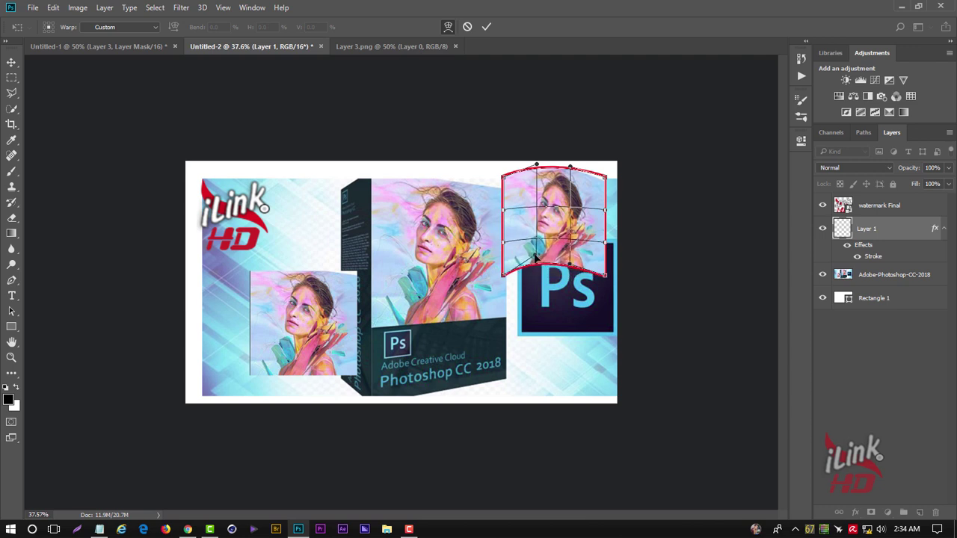
click(485, 28)
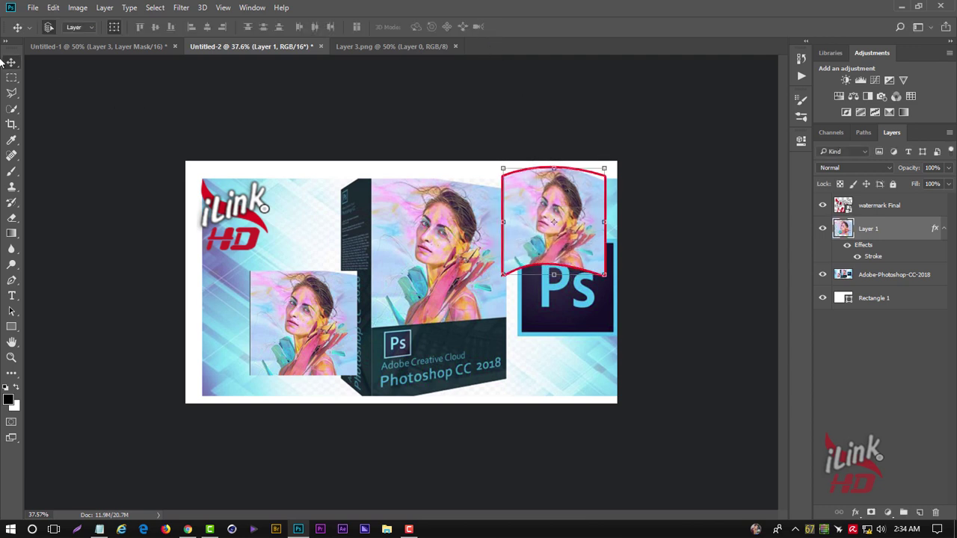
drag(588, 215, 290, 279)
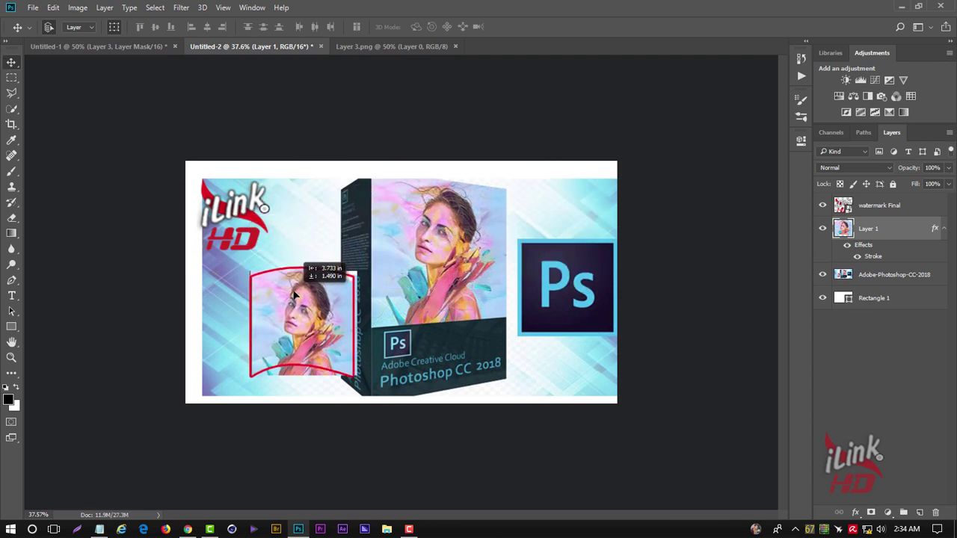
drag(290, 279, 296, 297)
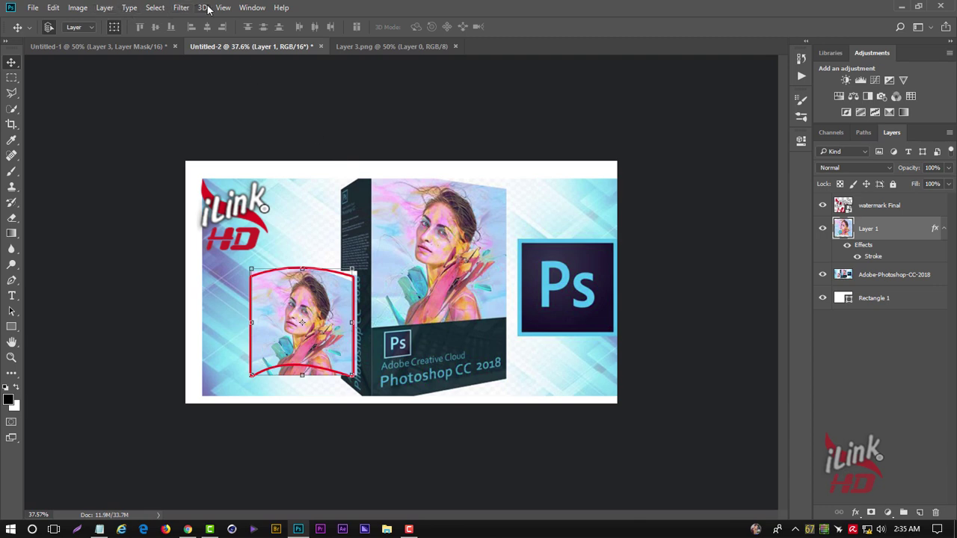
Try loading watermark Final.png as a new 3D layer from file and dismiss the format error.
click(203, 7)
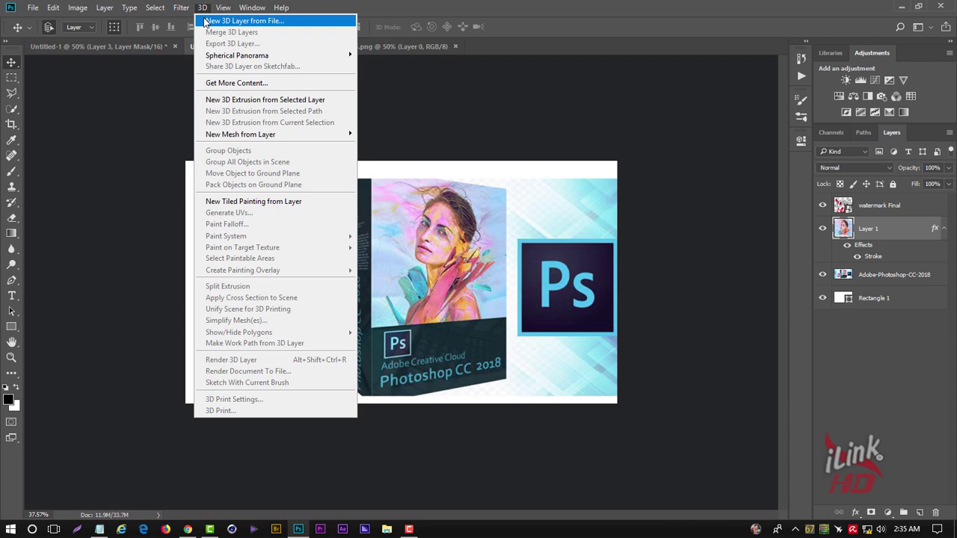
click(205, 21)
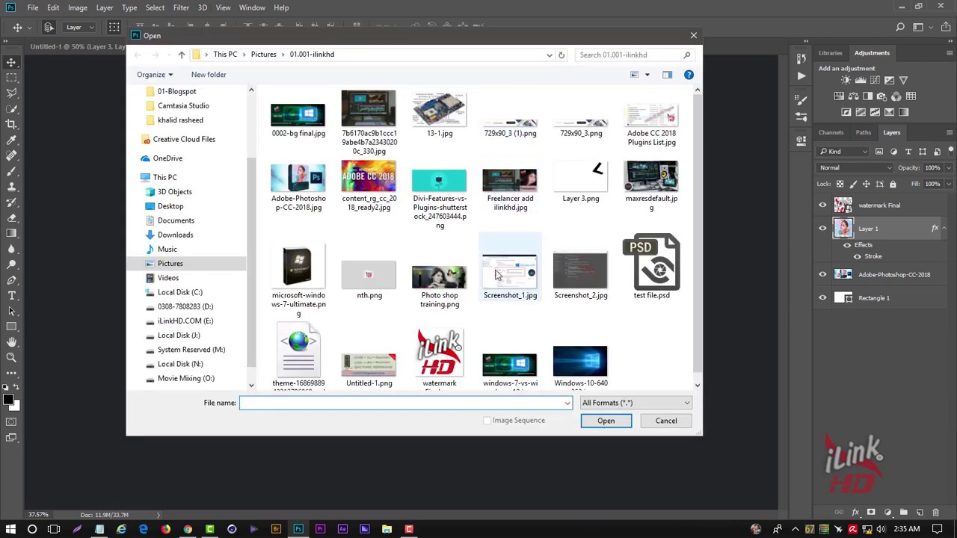
click(440, 358)
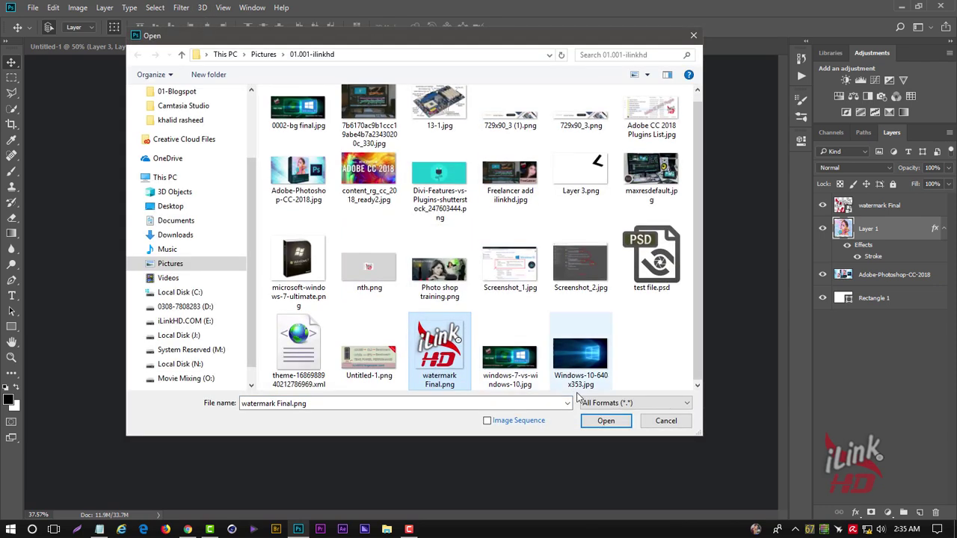
click(605, 420)
click(480, 213)
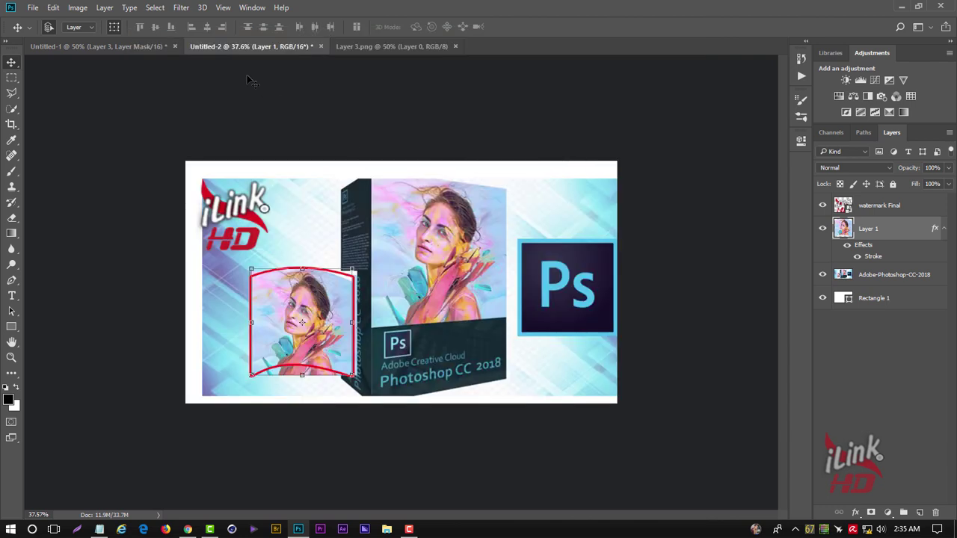
Check the supported 3D formats, cancel the Open dialog, and select the iLinkHD logo layer.
click(202, 8)
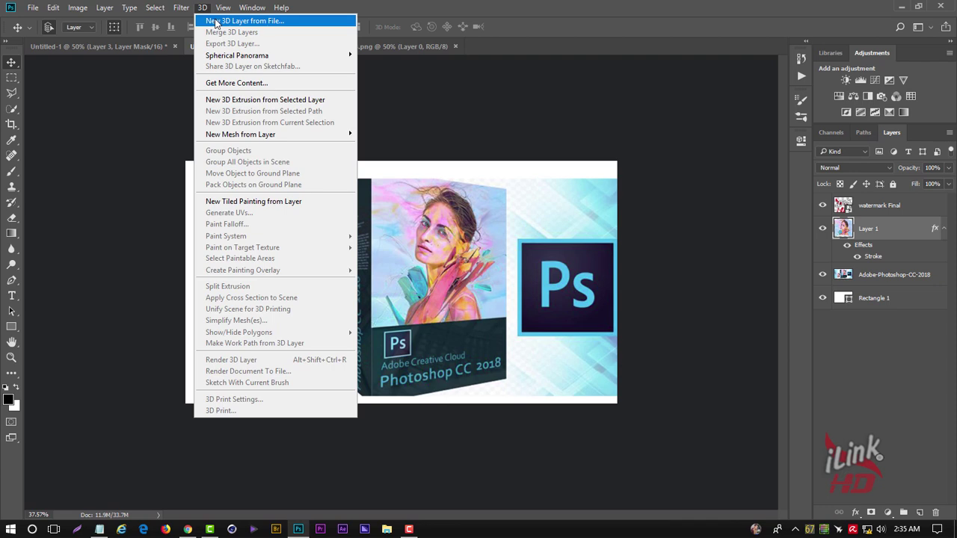
click(215, 21)
click(636, 403)
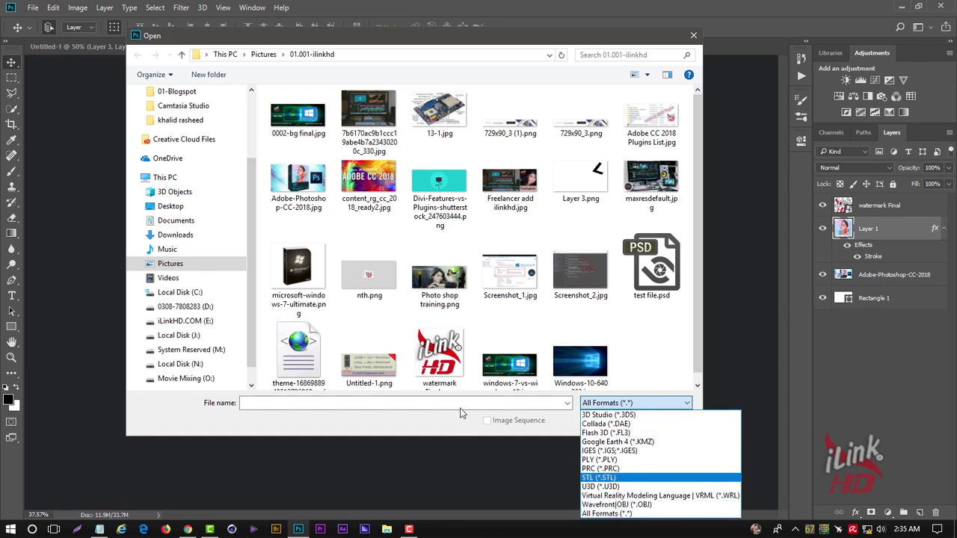
click(643, 314)
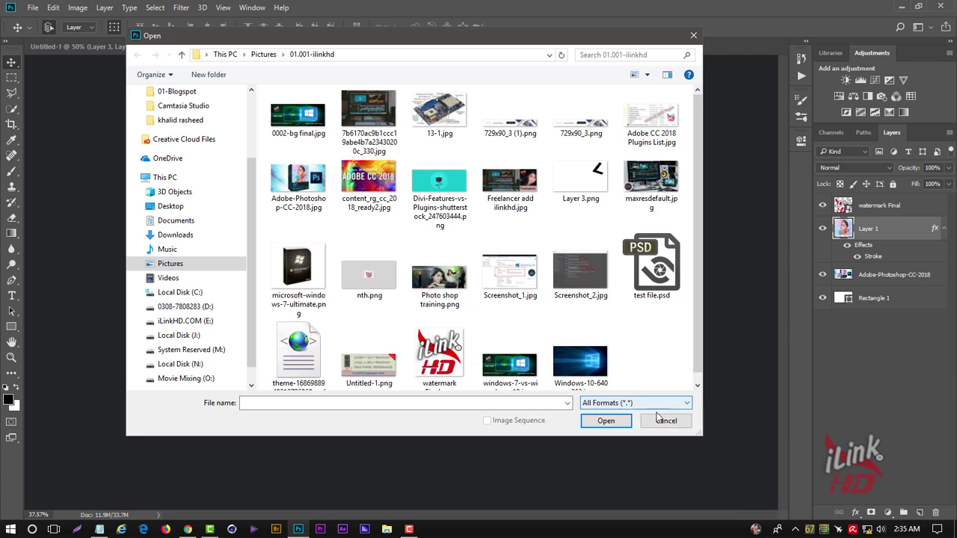
click(661, 420)
click(240, 208)
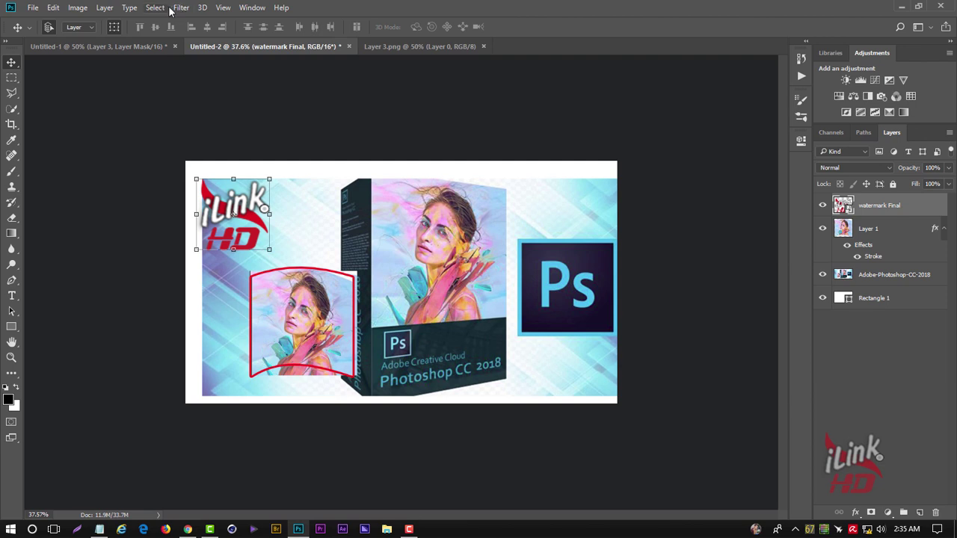
Create a 3D extrusion from the watermark Final logo layer and accept the 3D workspace.
click(201, 8)
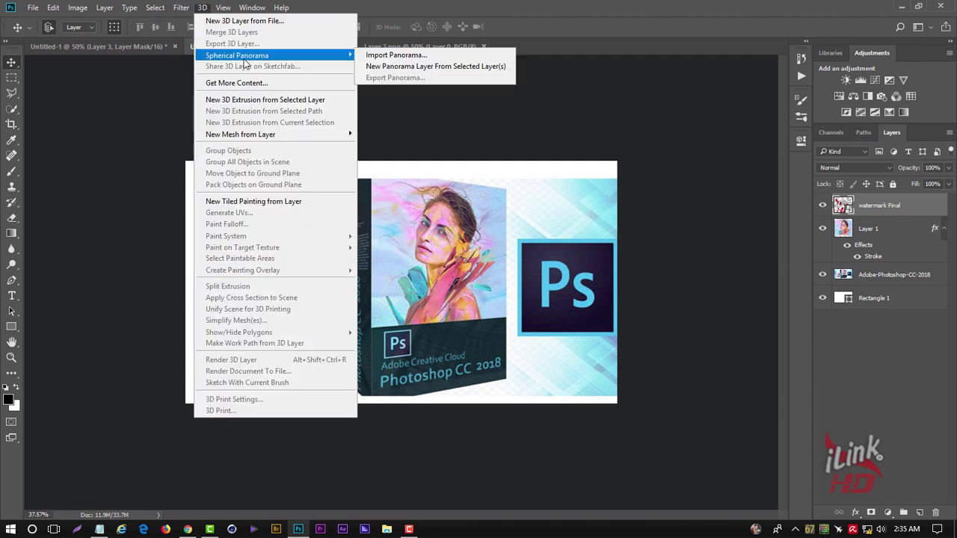
mouse_move(240, 135)
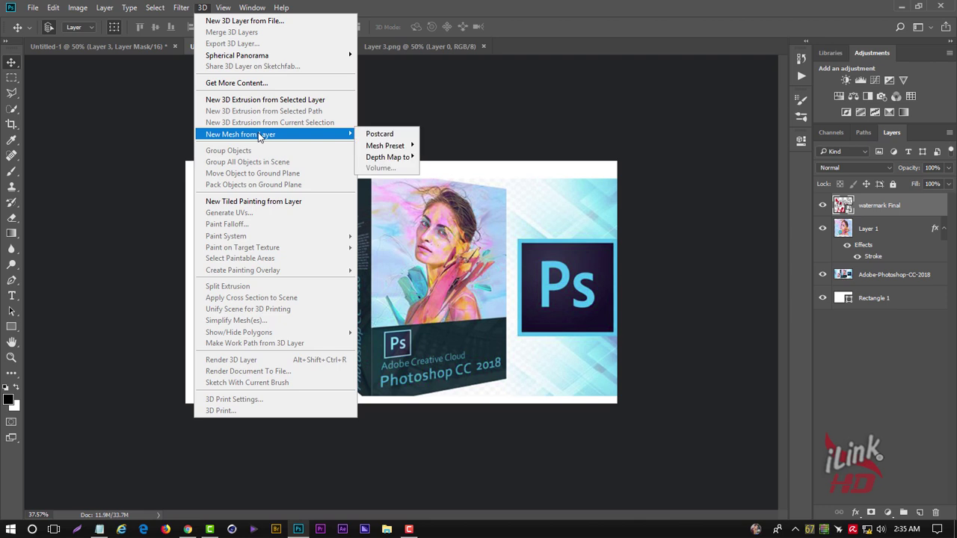
click(263, 100)
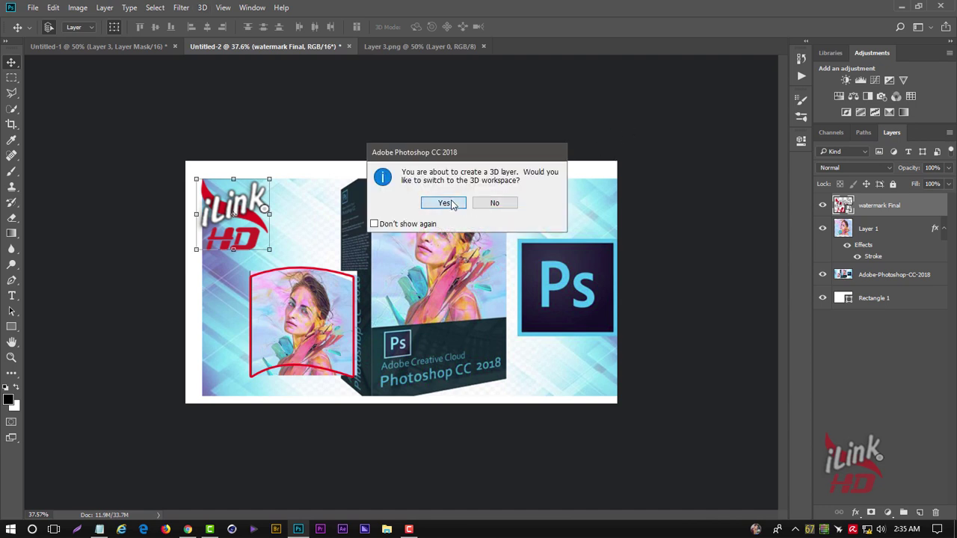
click(444, 203)
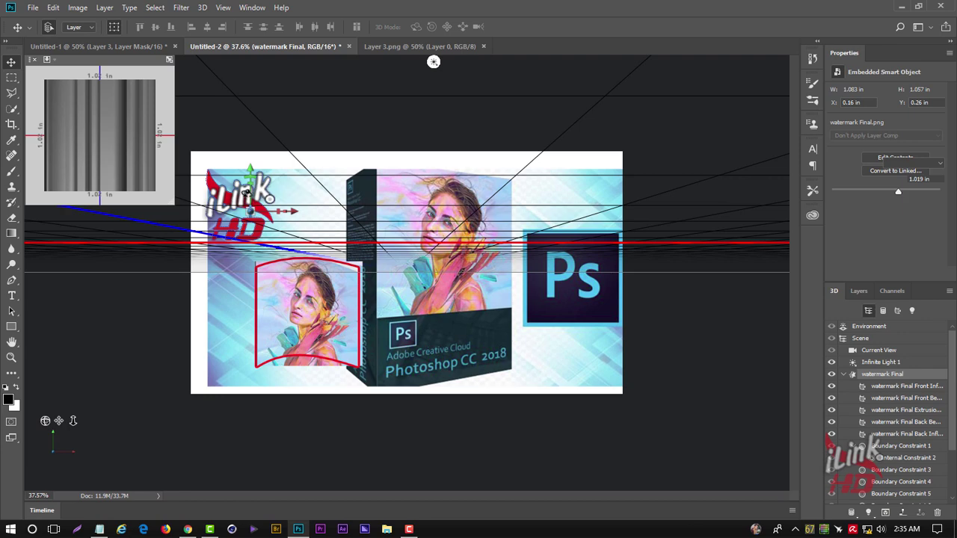
Close the Learn popup and rotate the extruded iLinkHD logo on its X and Y axes.
mouse_move(273, 208)
mouse_down()
mouse_move(334, 207)
mouse_move(342, 229)
mouse_move(312, 189)
mouse_move(200, 208)
mouse_up()
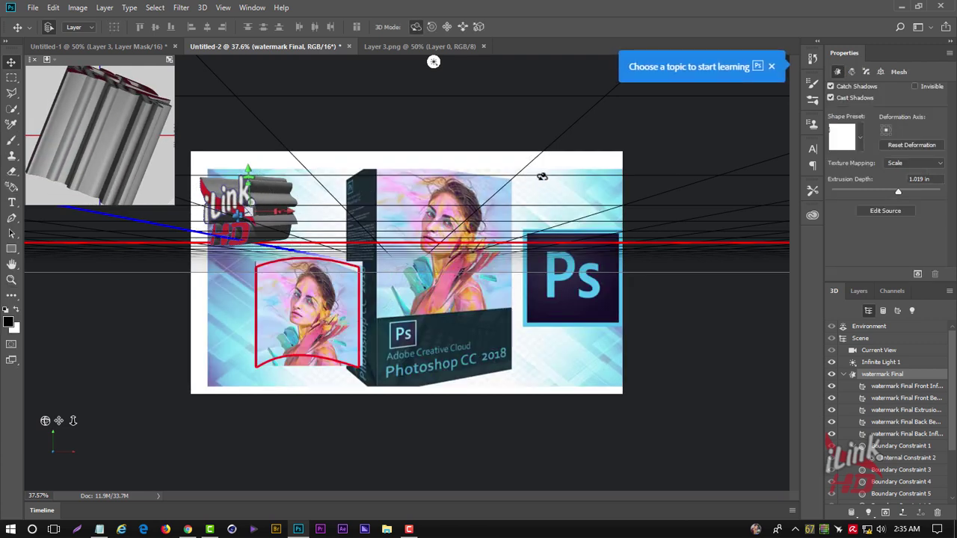
click(772, 67)
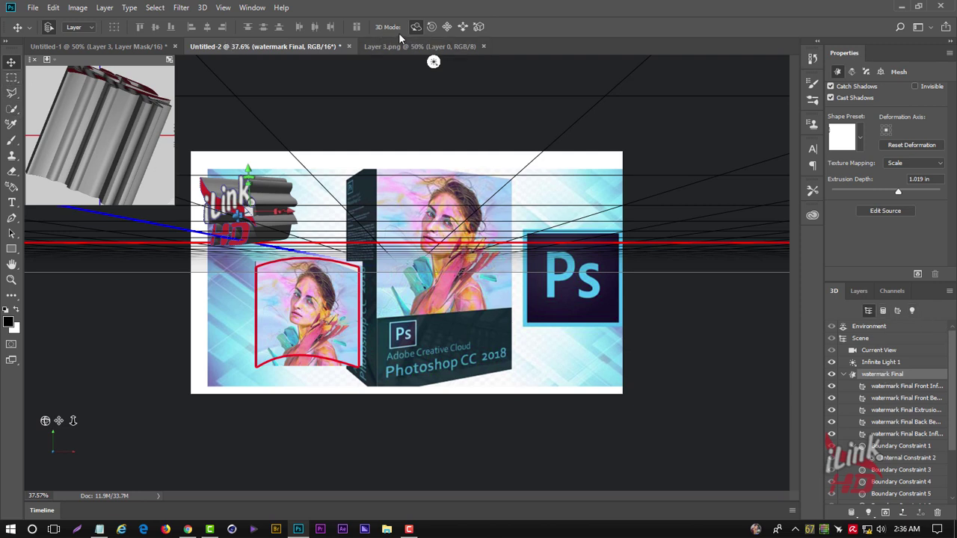
drag(272, 184, 304, 146)
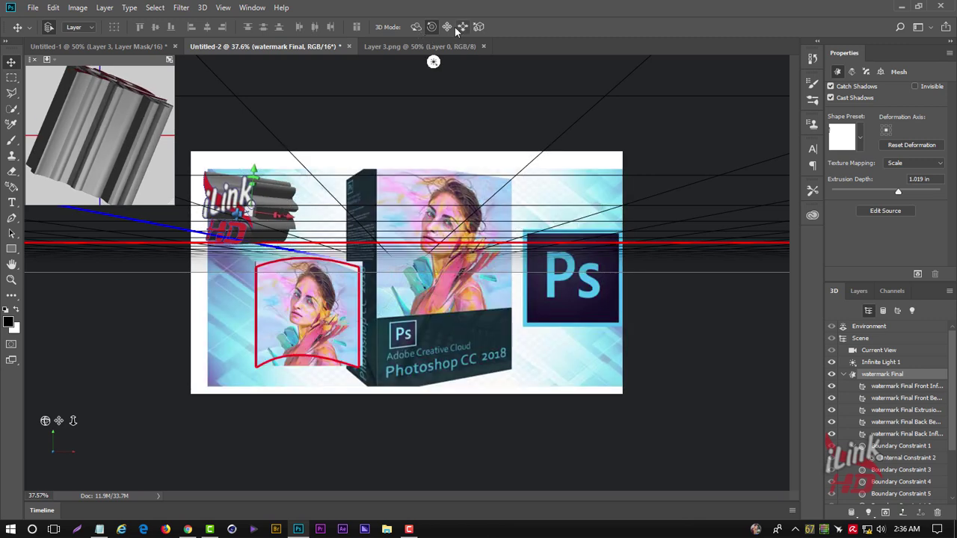
mouse_move(234, 207)
mouse_down()
mouse_move(317, 204)
mouse_move(273, 213)
mouse_move(318, 222)
mouse_up()
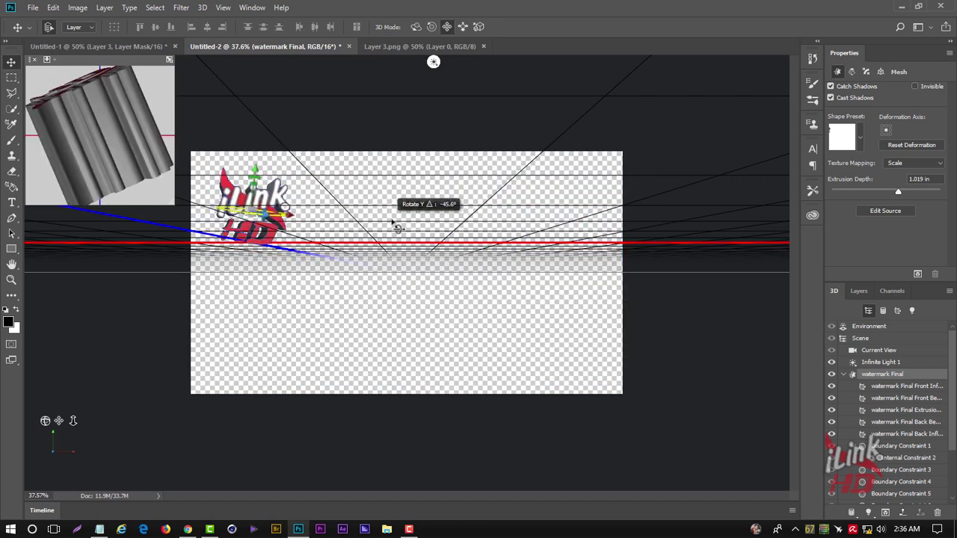
mouse_move(318, 223)
mouse_down()
mouse_move(282, 236)
mouse_move(302, 225)
mouse_up()
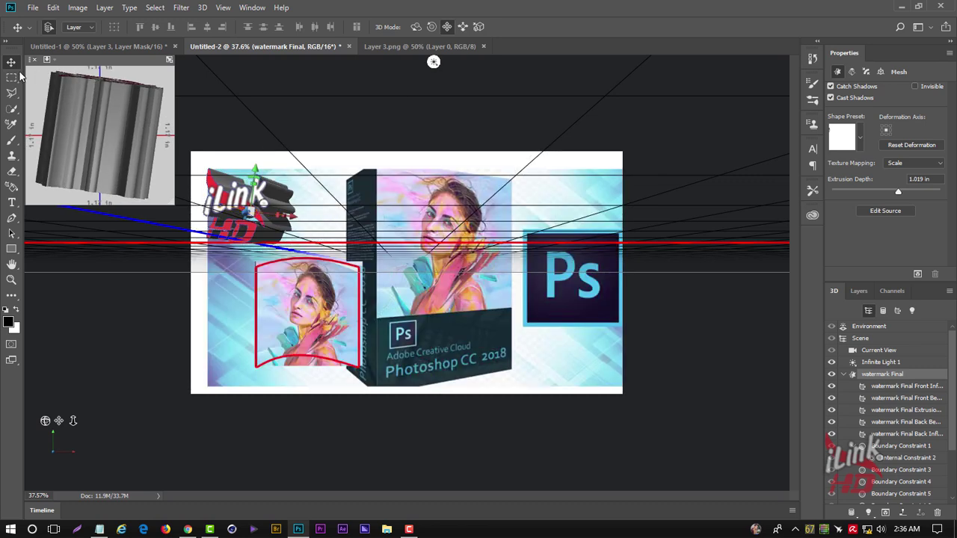
click(201, 9)
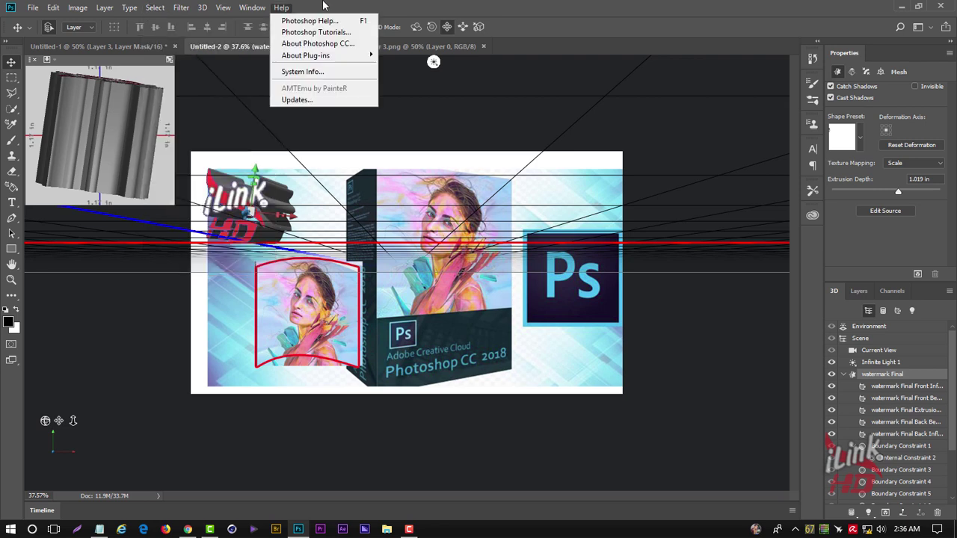
mouse_move(299, 32)
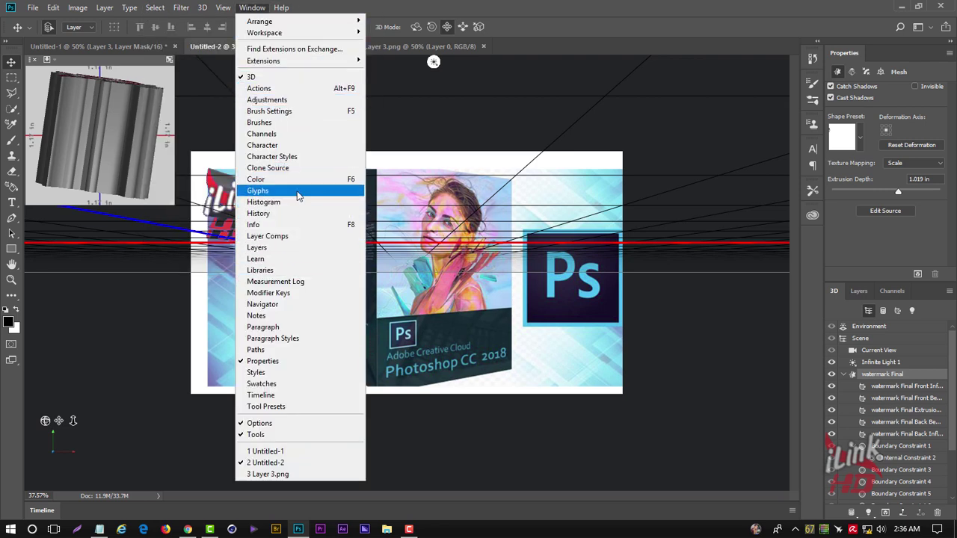
mouse_move(264, 33)
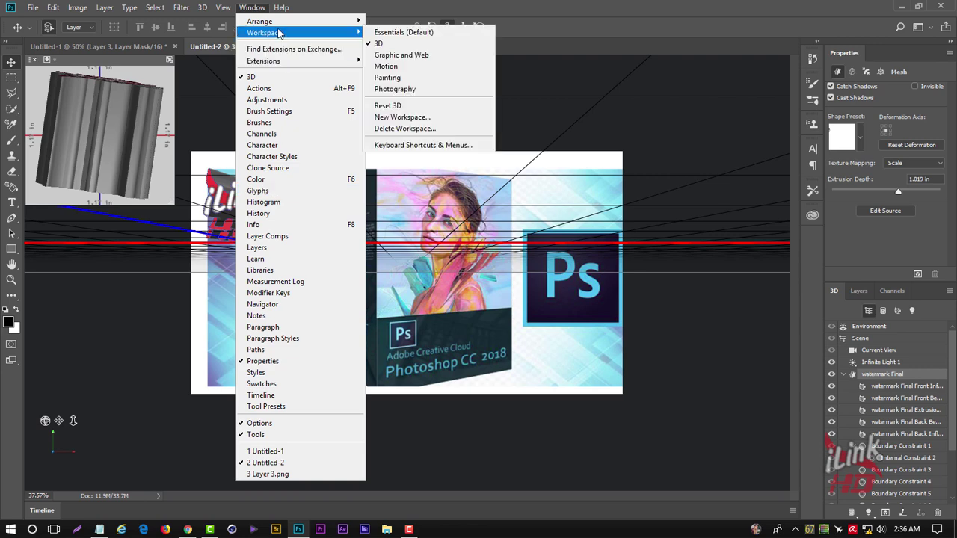
Switch back to the Essentials workspace and rasterize the 3D watermark Final layer into pixels.
click(408, 33)
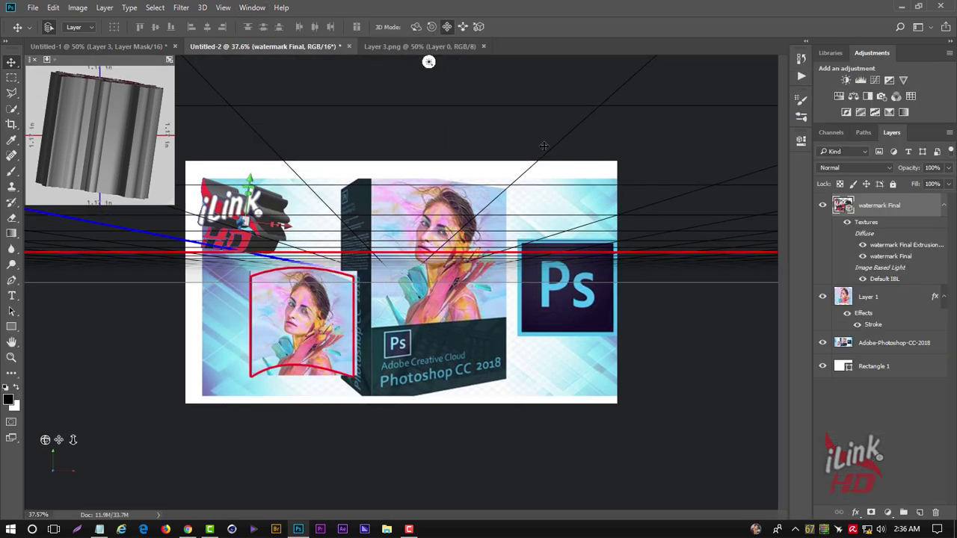
click(11, 311)
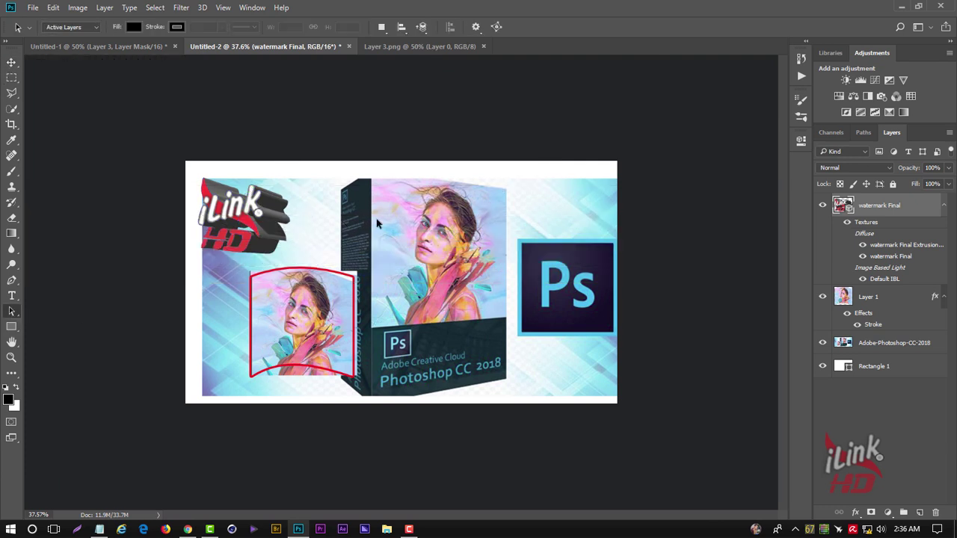
right_click(917, 207)
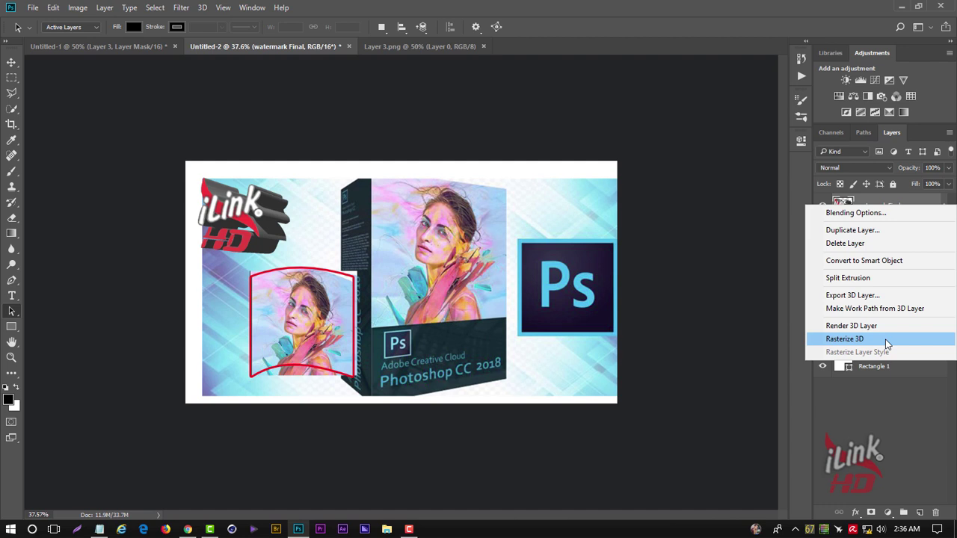
click(886, 341)
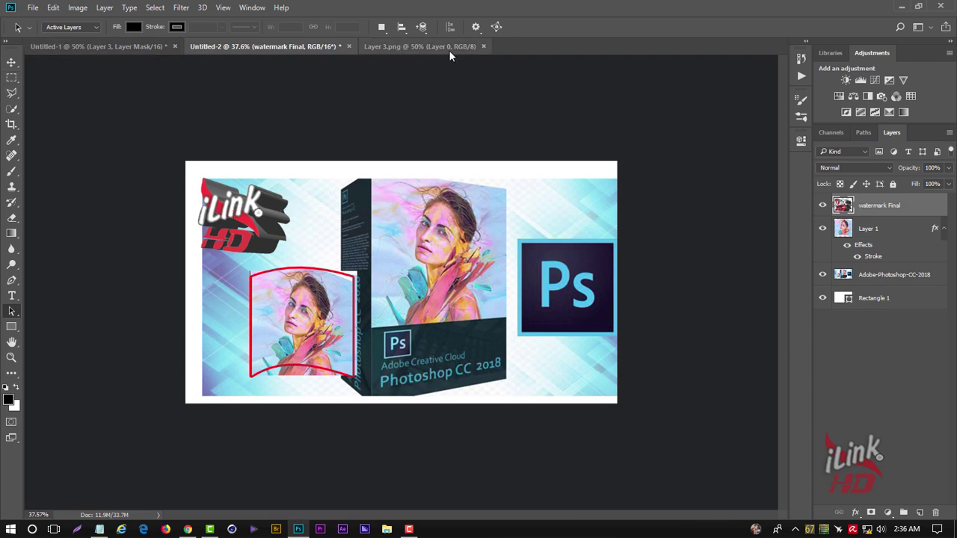
Drag the iLinkHD watermark to the top-left corner and Layer 1's face copy to the upper right.
click(11, 62)
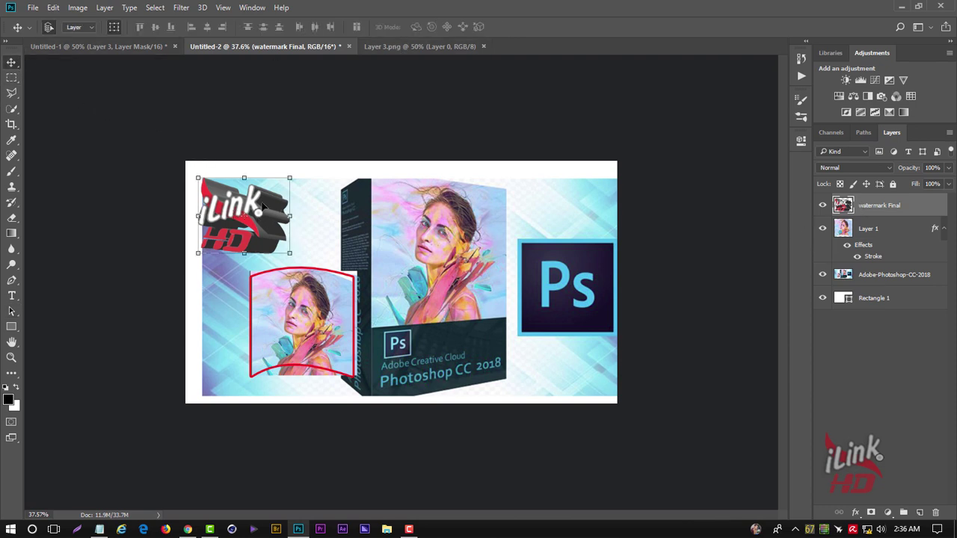
drag(262, 205, 284, 206)
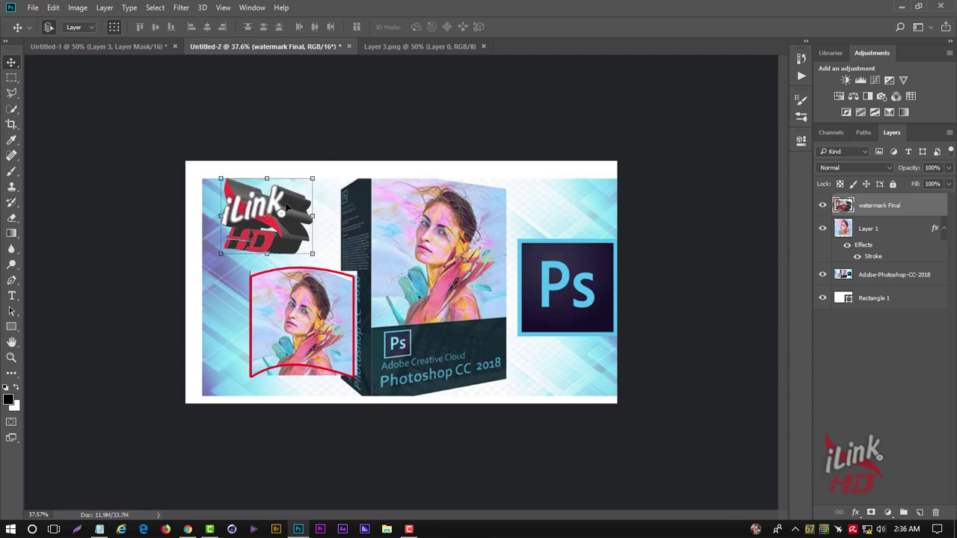
mouse_move(280, 205)
mouse_down()
mouse_move(270, 211)
mouse_move(495, 239)
mouse_up()
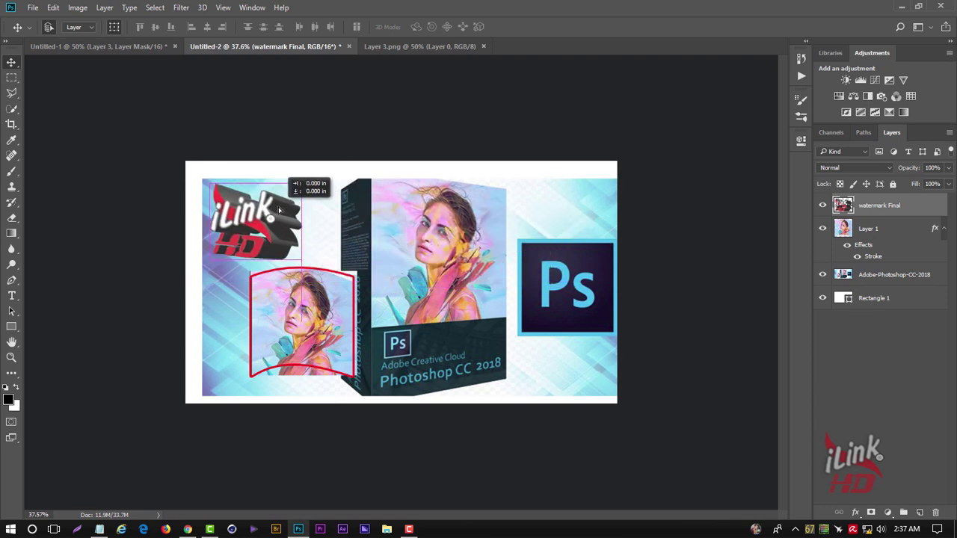
drag(496, 239, 275, 210)
mouse_move(323, 308)
mouse_down()
mouse_move(556, 205)
mouse_move(575, 212)
mouse_up()
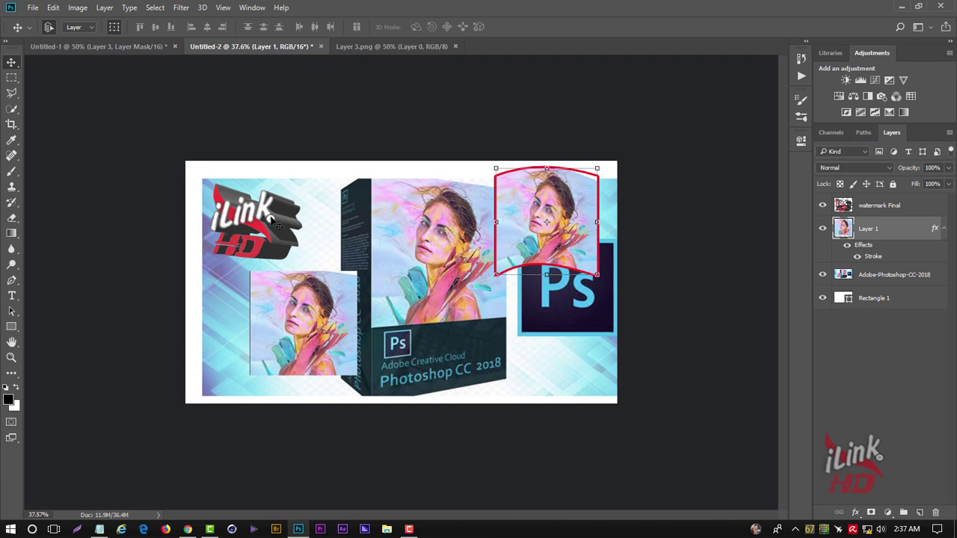
Widen Layer 1's face copy to about 111% at the top right and commit the transform.
drag(272, 218, 296, 207)
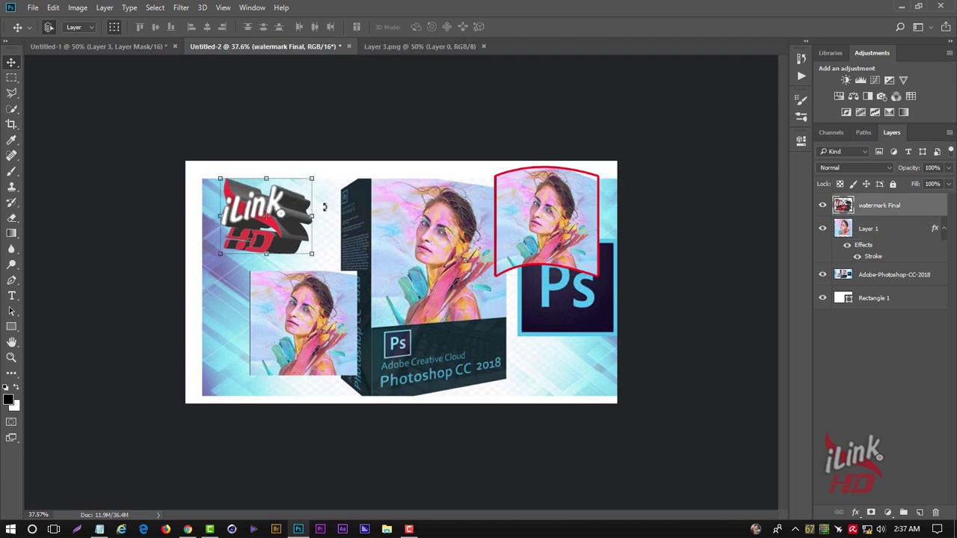
drag(555, 194, 533, 211)
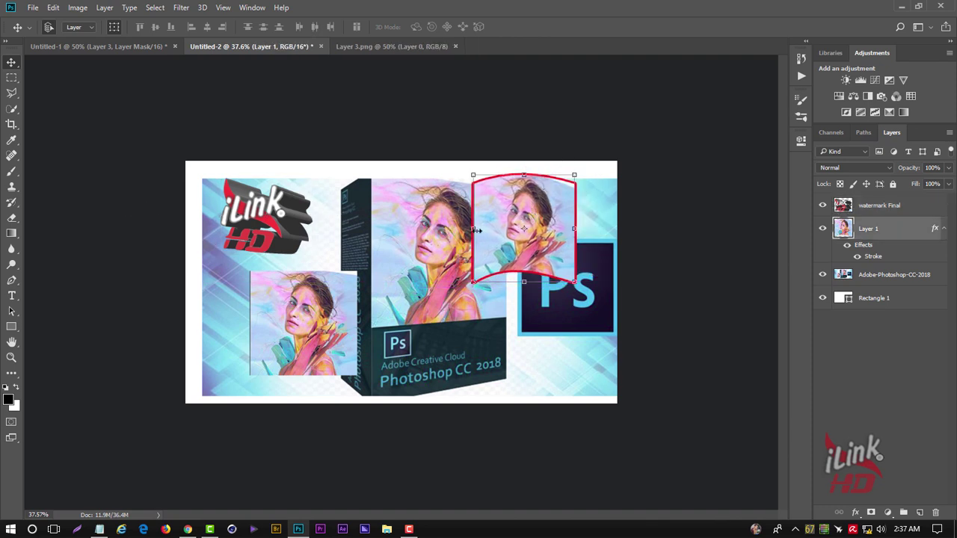
drag(471, 228, 611, 229)
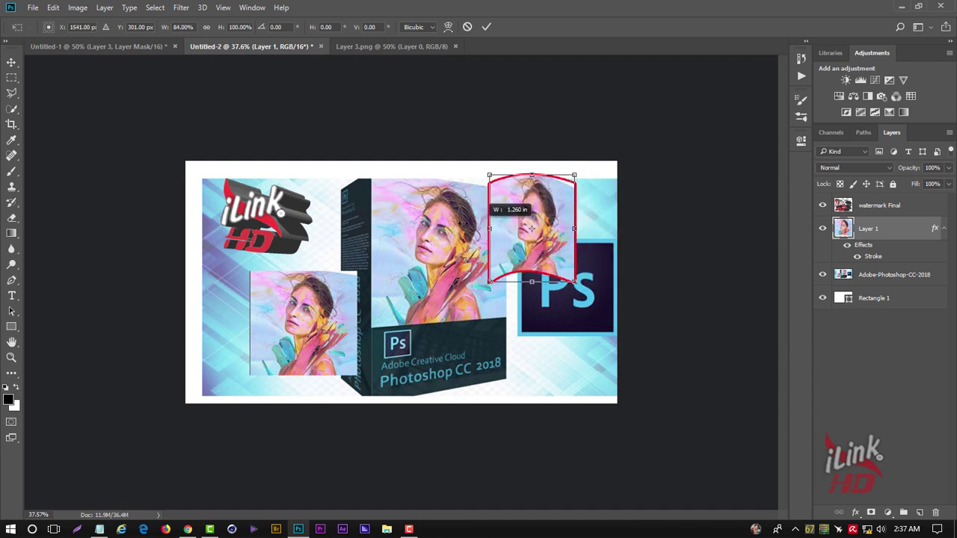
drag(612, 230, 460, 229)
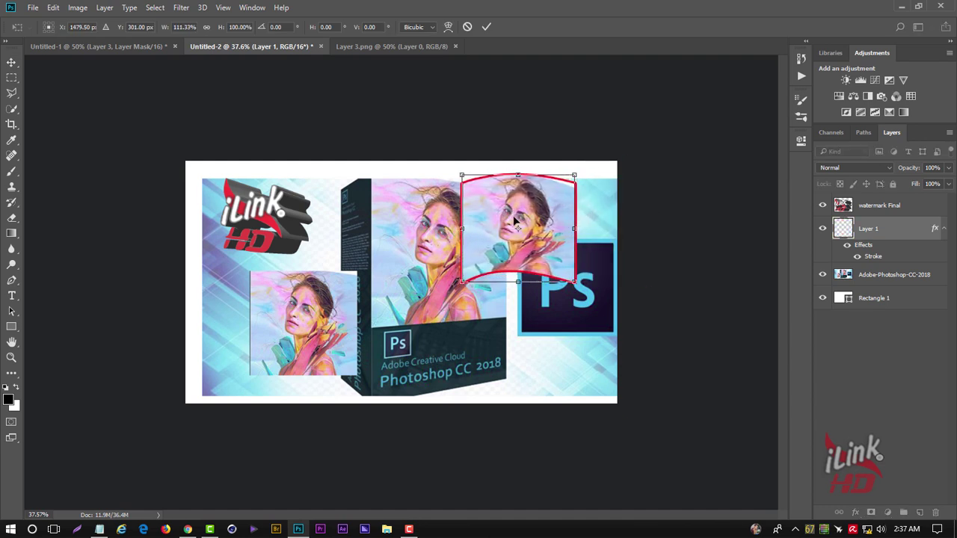
drag(524, 224, 558, 218)
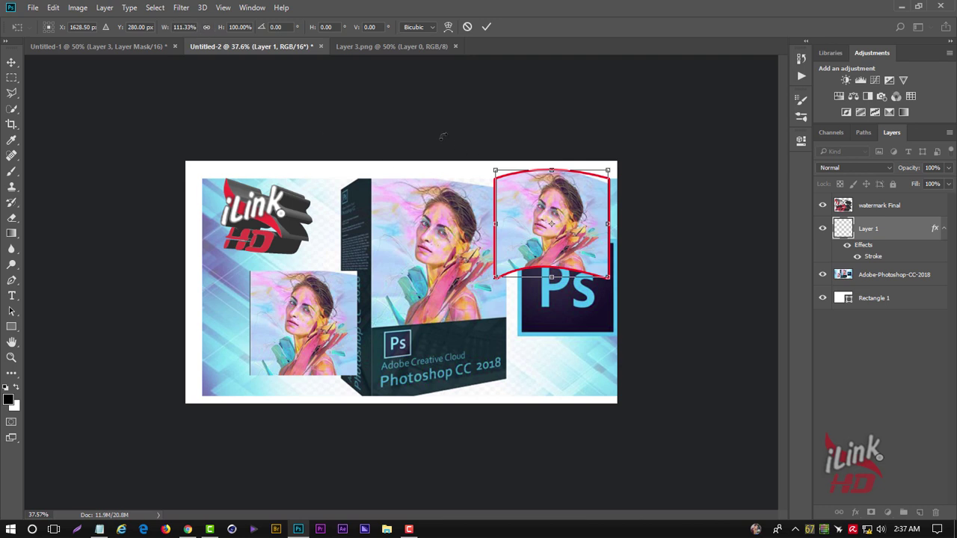
click(486, 27)
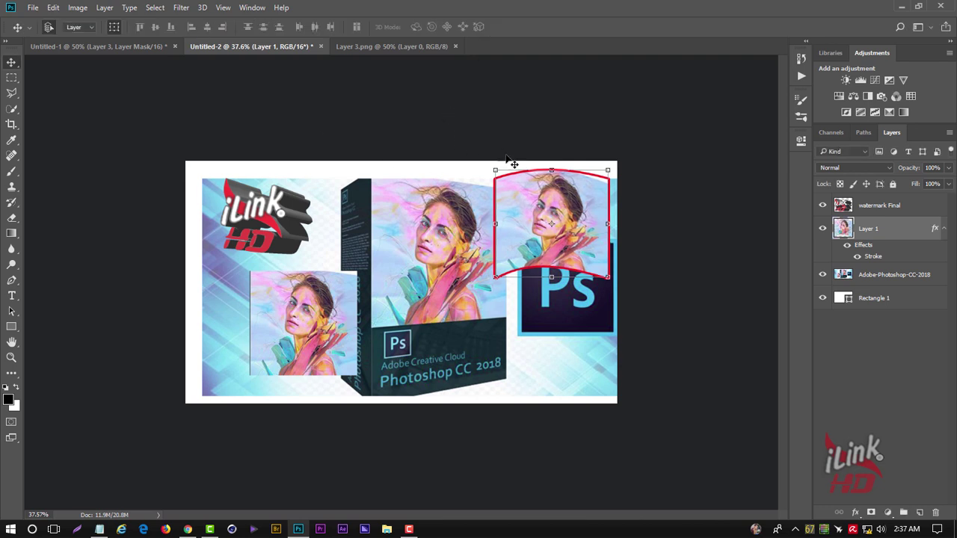
Shift Layer 1 about 24 px left and nudge the watermark logo to the top edge.
drag(567, 227, 549, 226)
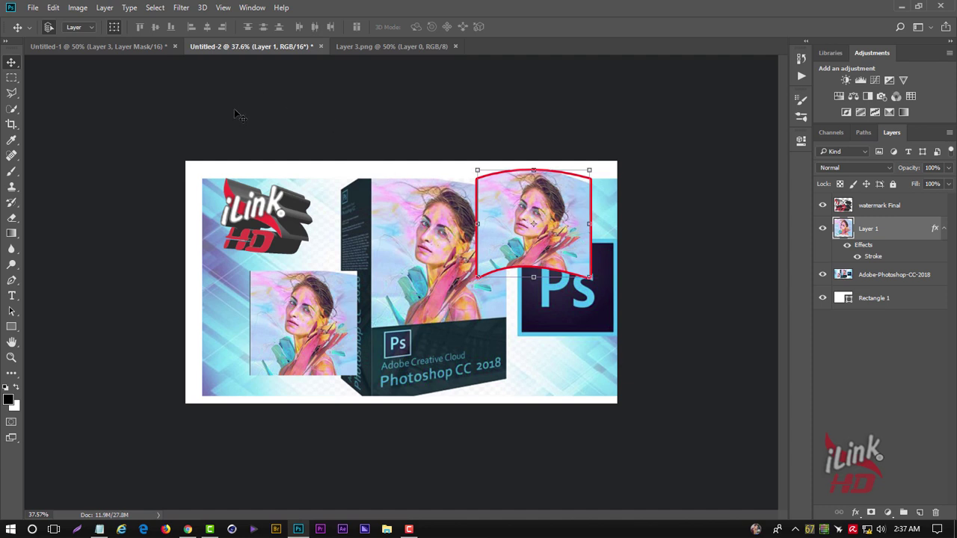
drag(283, 212, 279, 217)
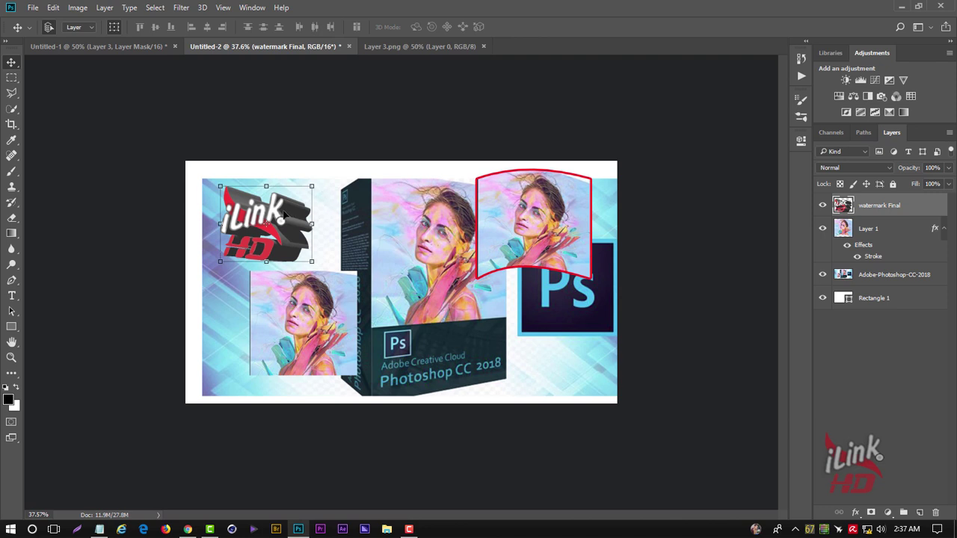
drag(279, 212, 280, 216)
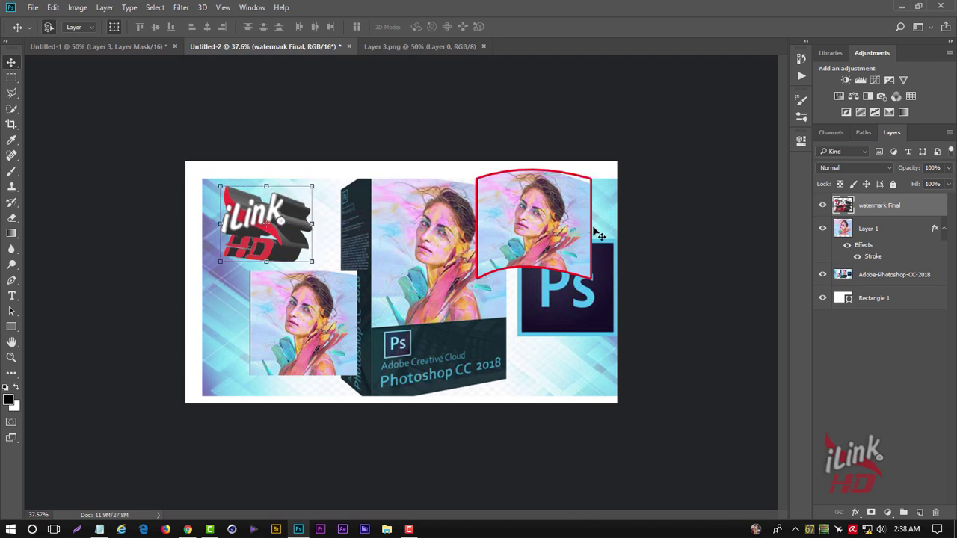